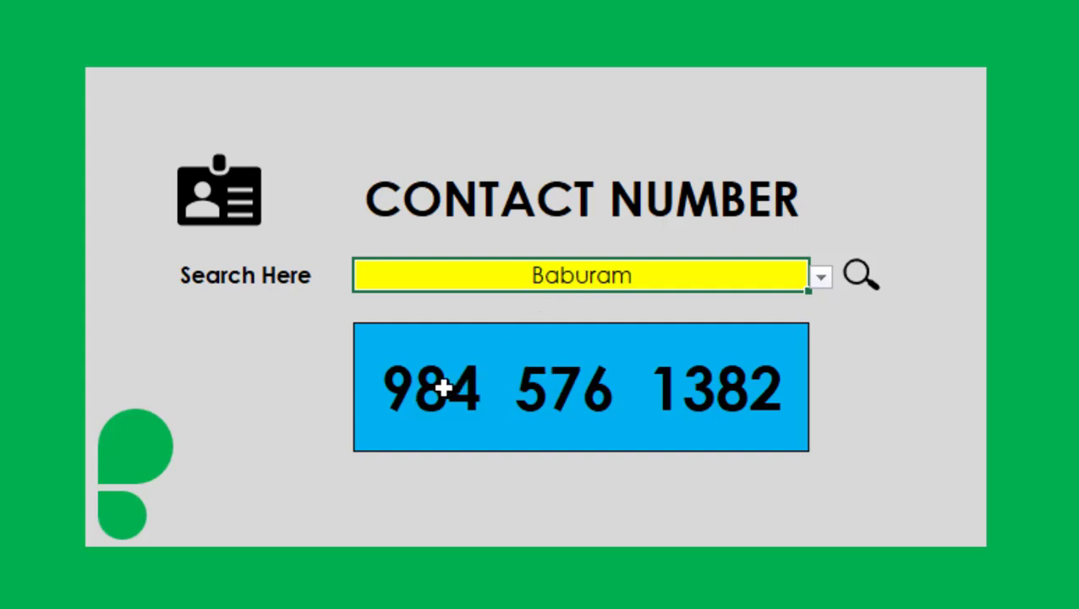
# Clear the yellow search cell and choose a contact from its suggestion list to try the phone number lookup.
pyautogui.click(483, 402)
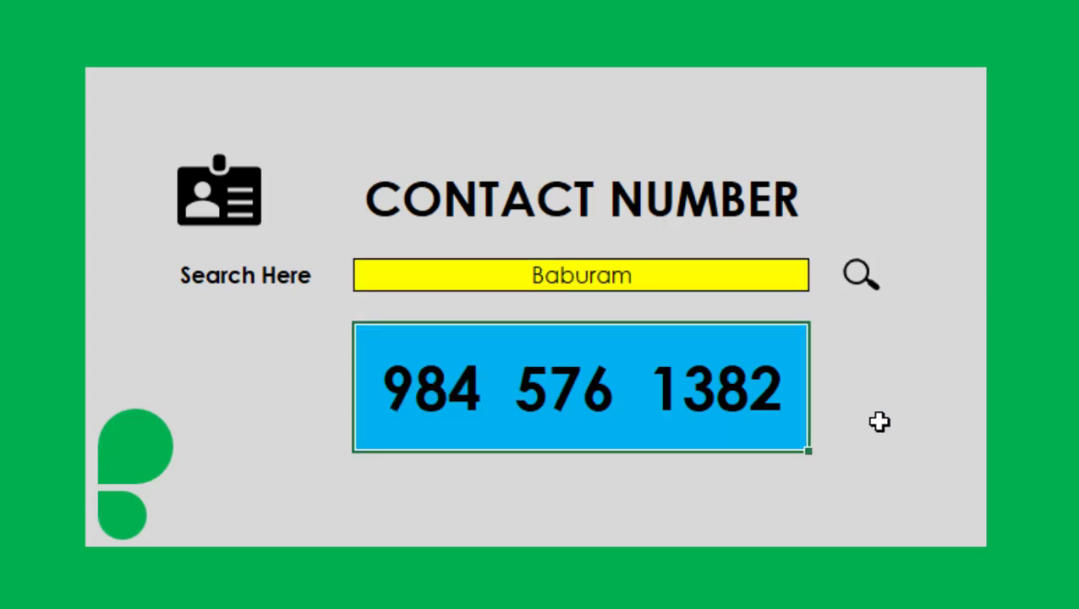
pyautogui.click(682, 275)
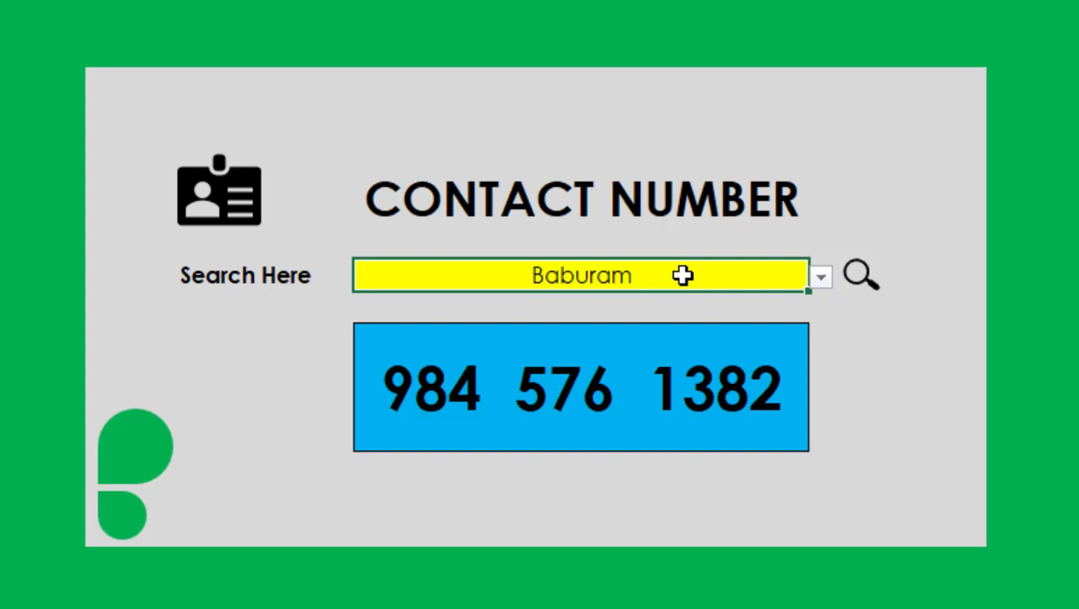
pyautogui.press('Delete')
pyautogui.click(821, 278)
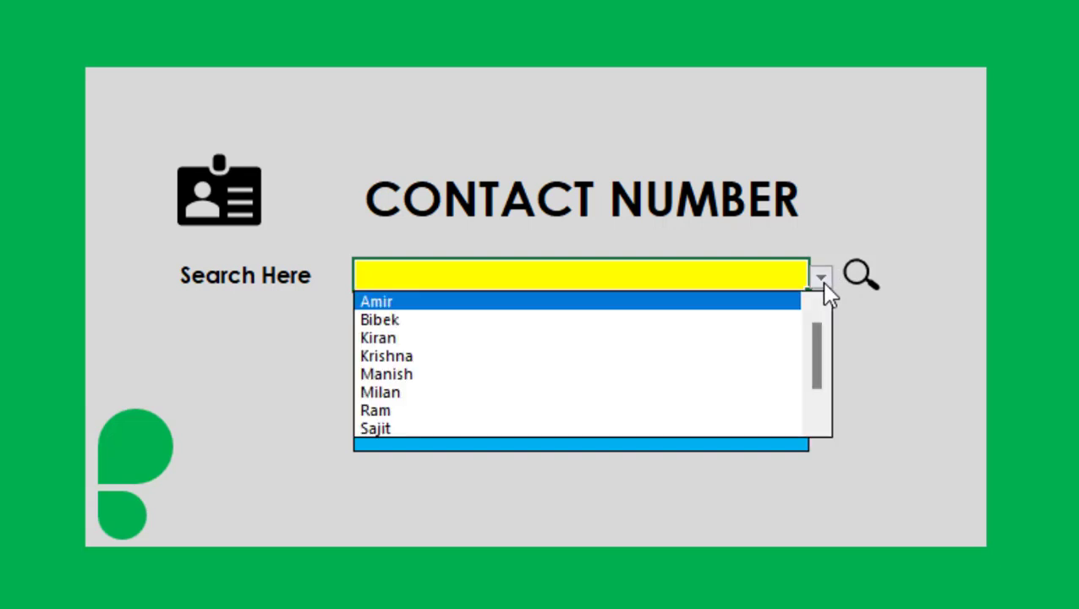
pyautogui.click(487, 356)
pyautogui.click(651, 366)
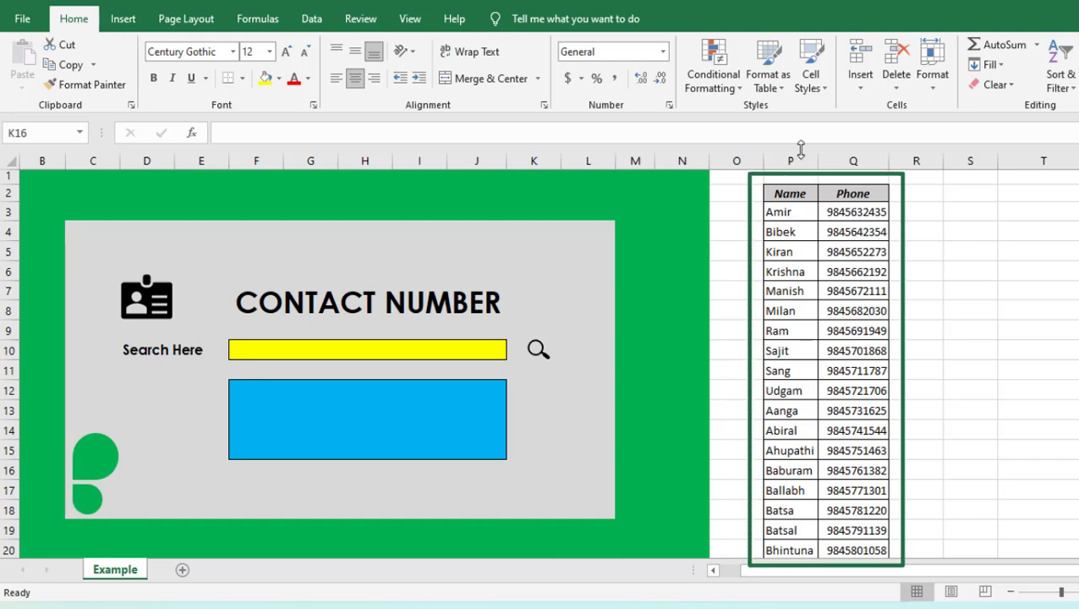
# Review the Phone and Name columns of the contact list in columns Q and P.
pyautogui.click(863, 158)
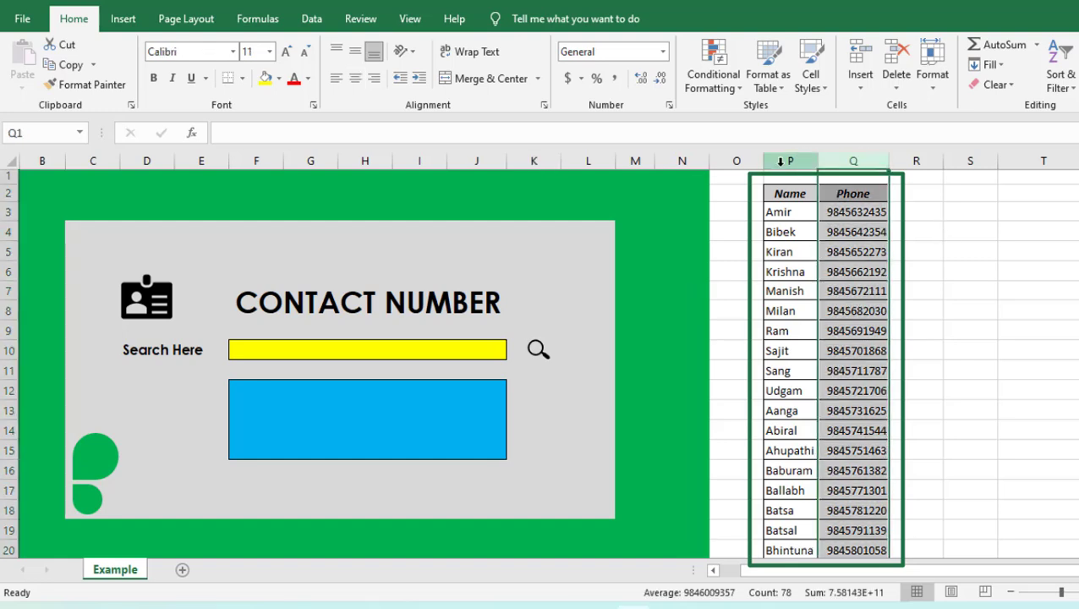
pyautogui.moveTo(775, 161); pyautogui.dragTo(856, 165)
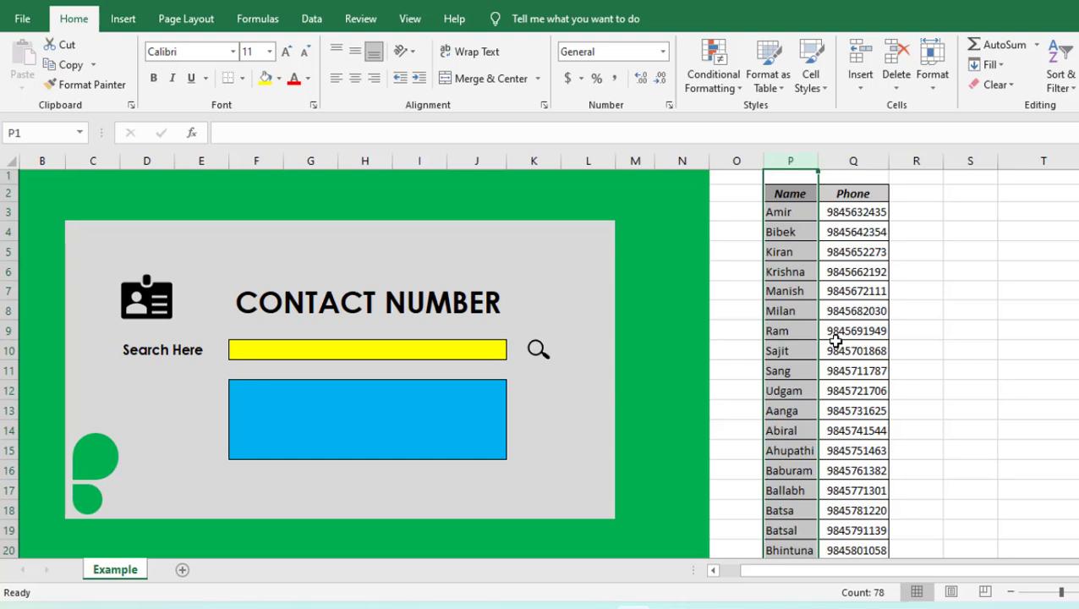
pyautogui.click(930, 271)
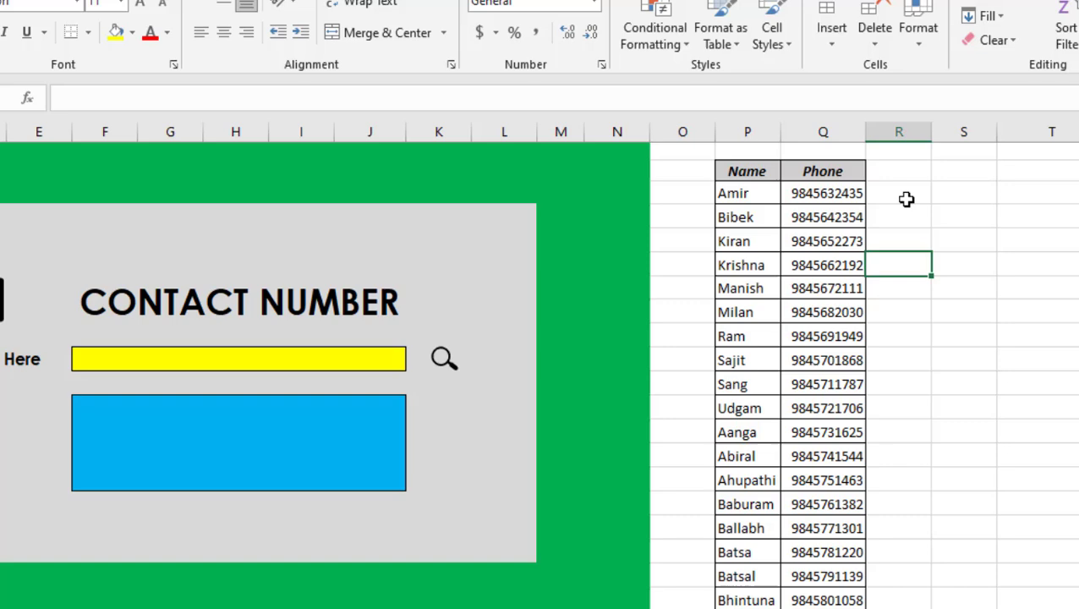
# Write the formula =SEARCH(F10,P3,1) in R3, looking for the search cell's text within the first contact's name.
pyautogui.click(905, 194)
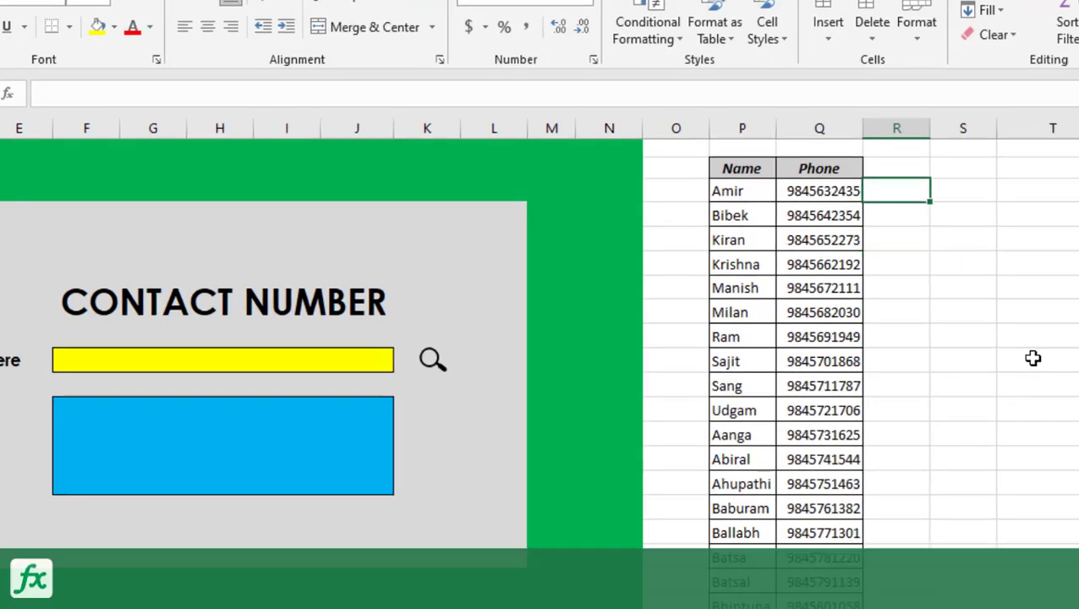
pyautogui.write('=')
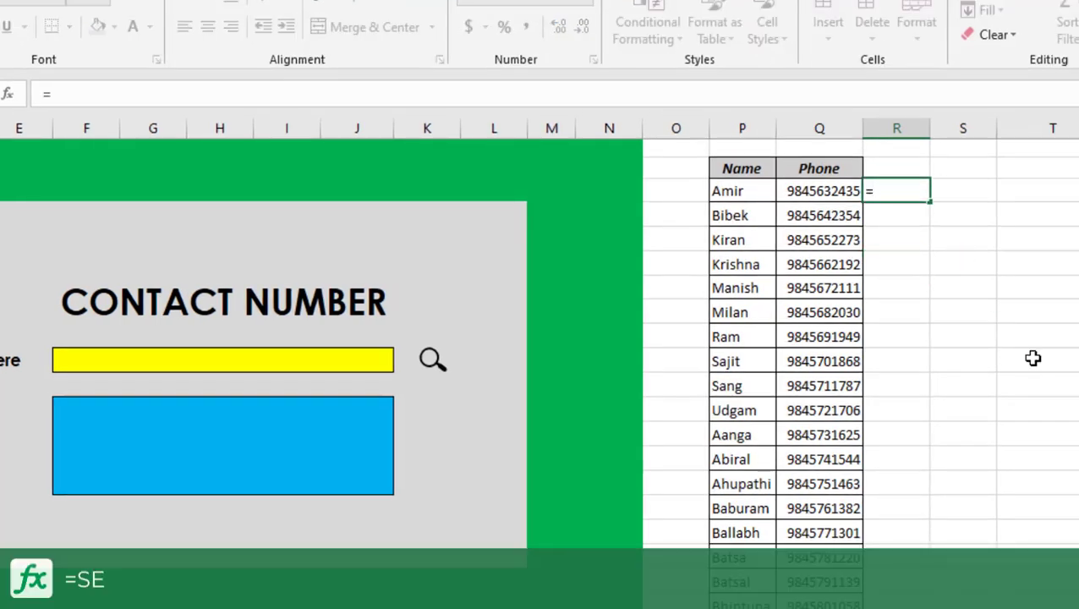
pyautogui.write('search')
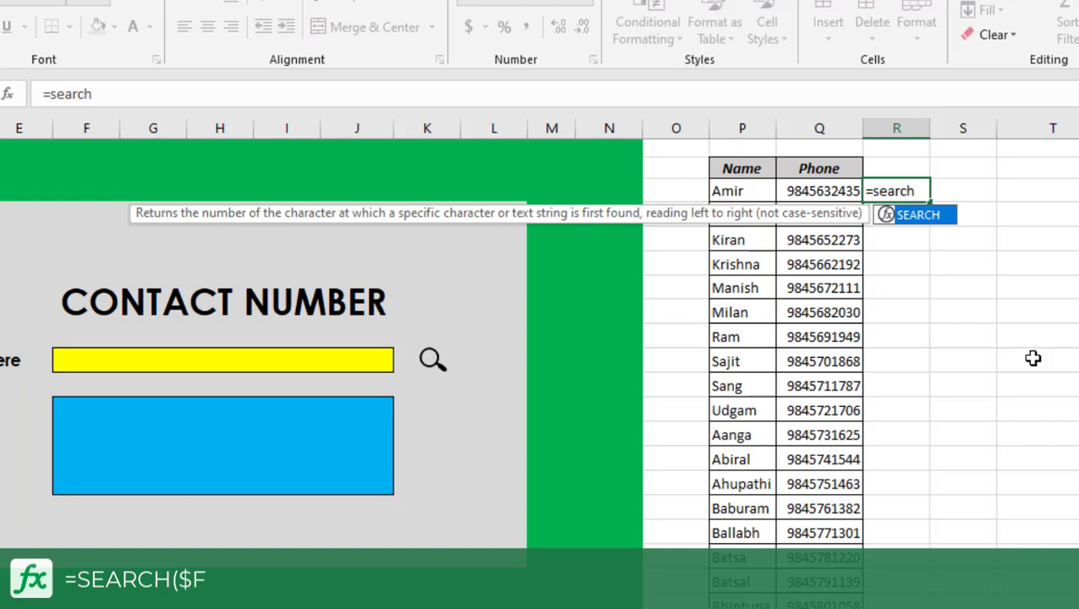
pyautogui.write('(')
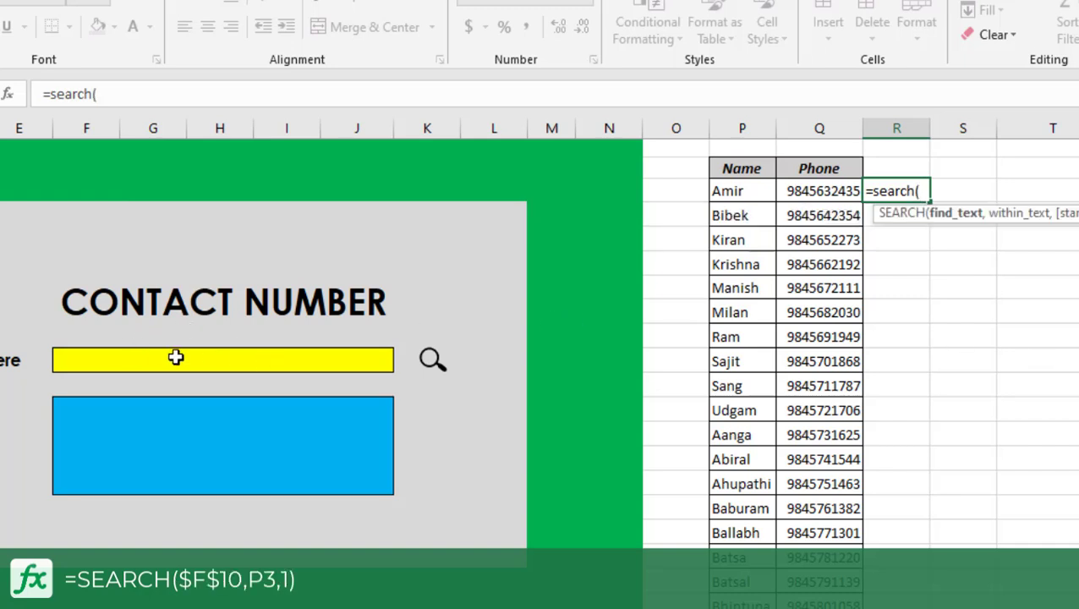
pyautogui.click(256, 360)
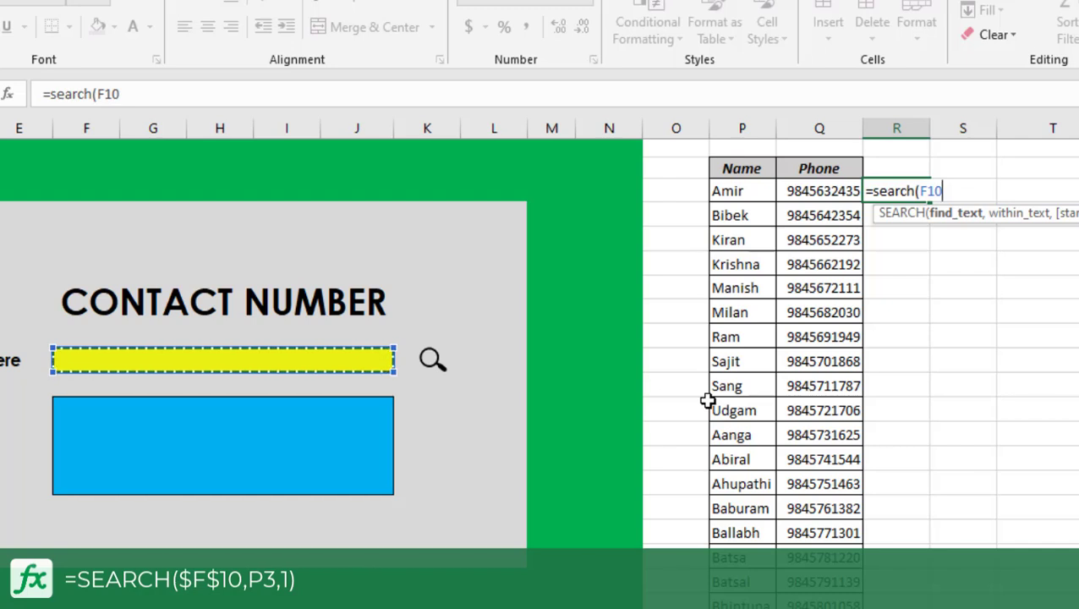
pyautogui.write(',')
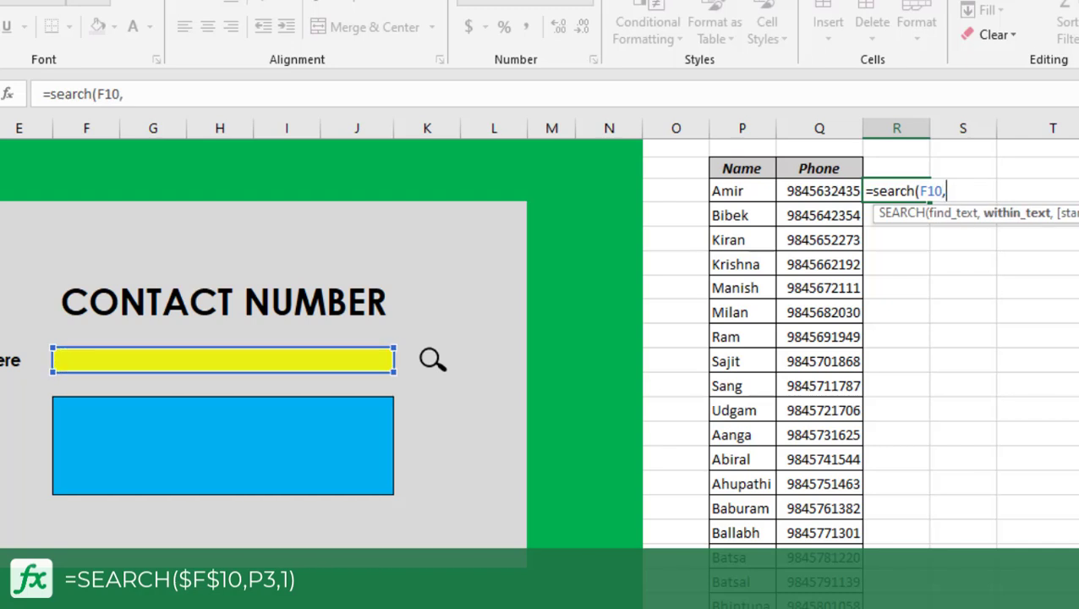
pyautogui.click(754, 191)
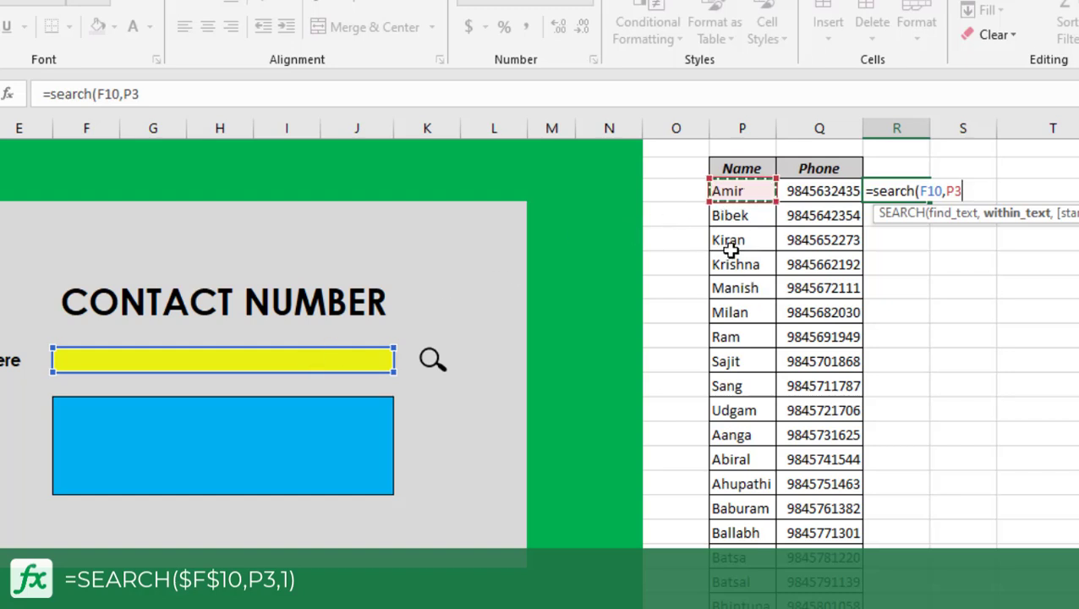
pyautogui.write(',')
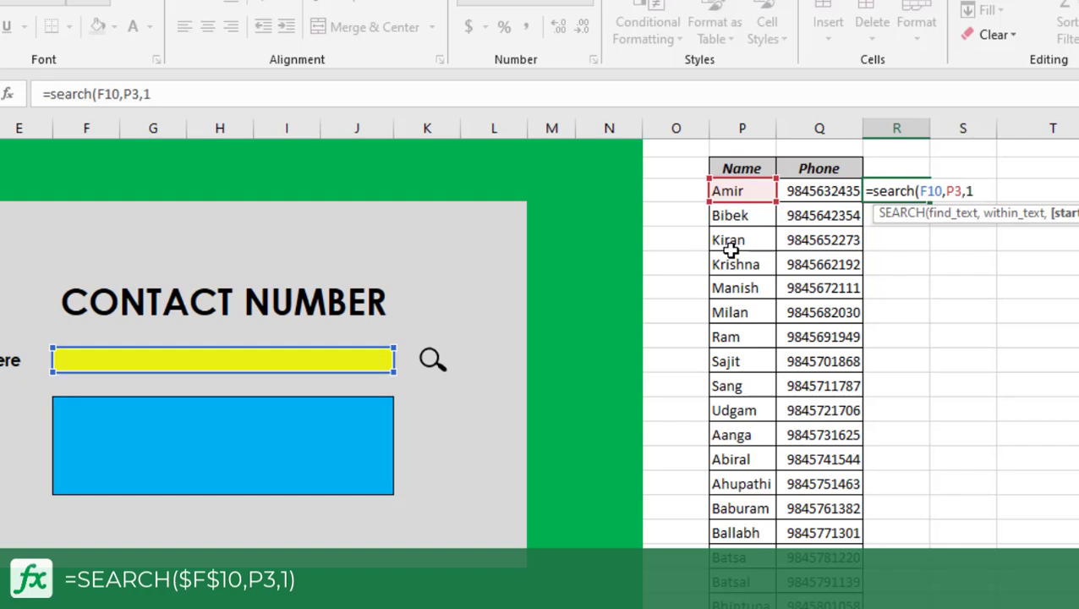
pyautogui.write('1)')
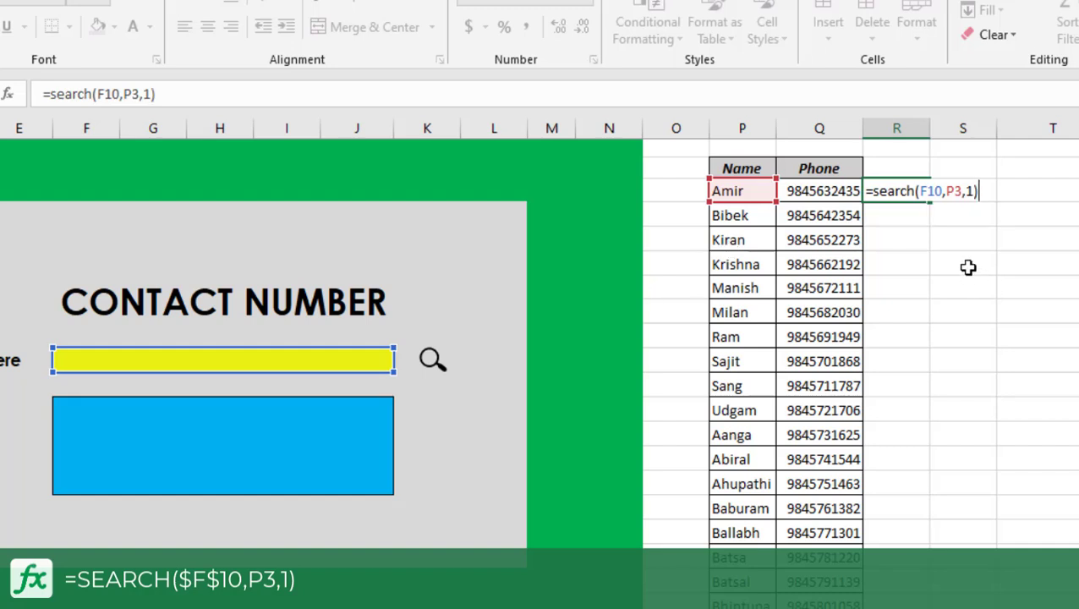
# Make the search cell reference absolute as $F$10 in R3's SEARCH formula and enter the formula.
pyautogui.click(935, 190)
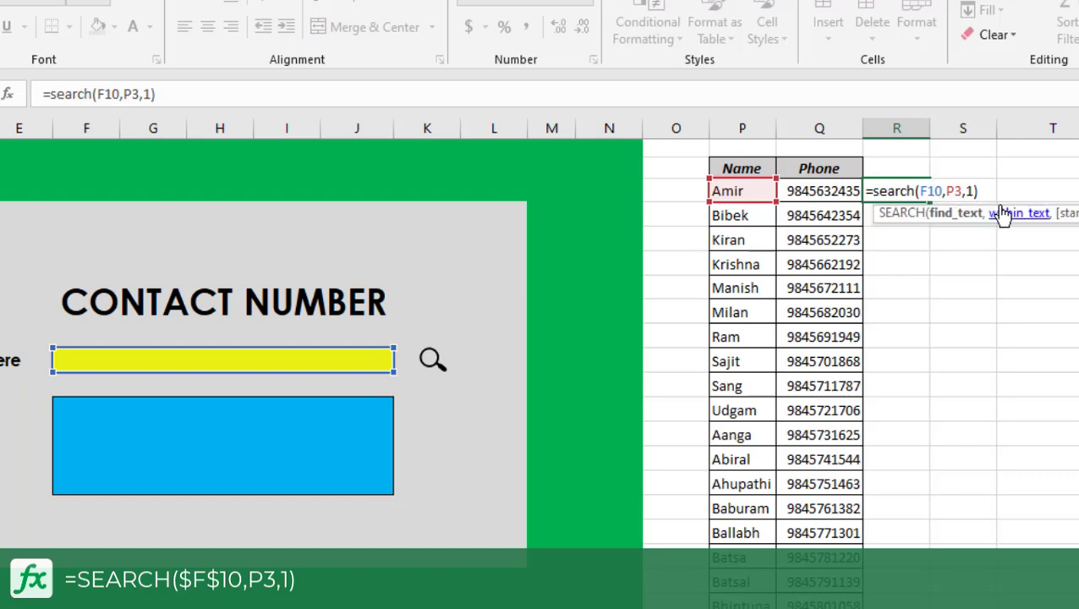
pyautogui.click(920, 188)
pyautogui.press('F4')
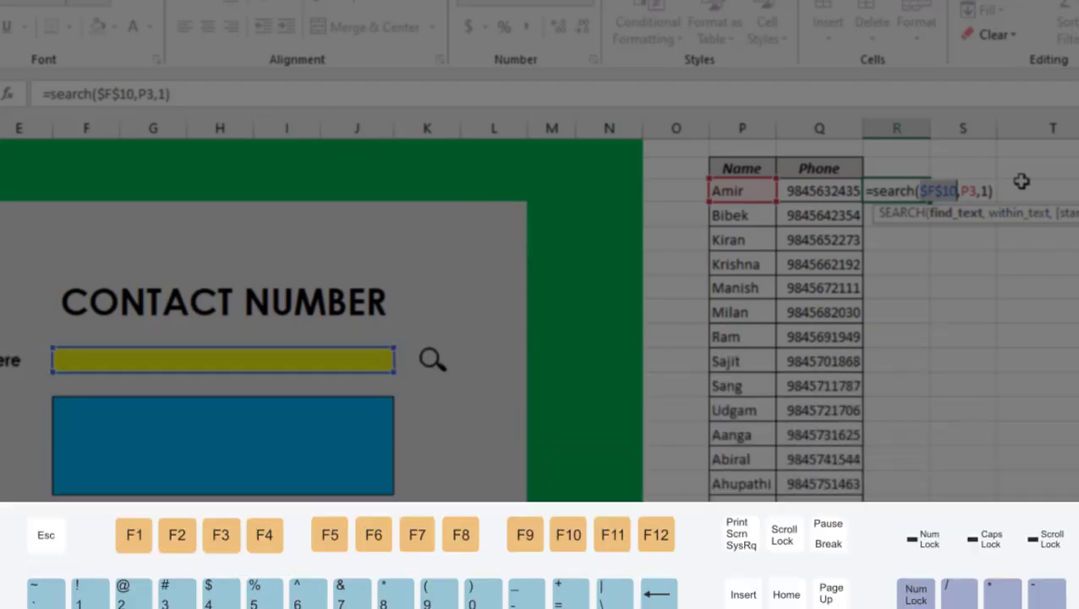
pyautogui.hotkey('ctrl', 'Return')
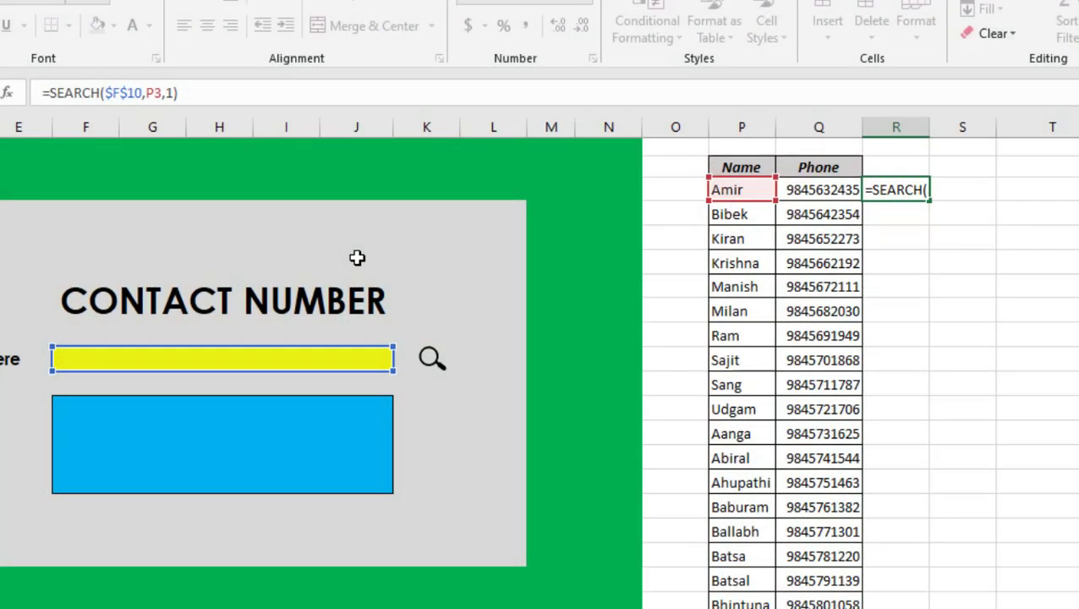
# Wrap R3's formula in IFERROR with an empty-text fallback, giving =IFERROR(SEARCH($F$10,P3,1),"").
pyautogui.write('if')
pyautogui.write('error')
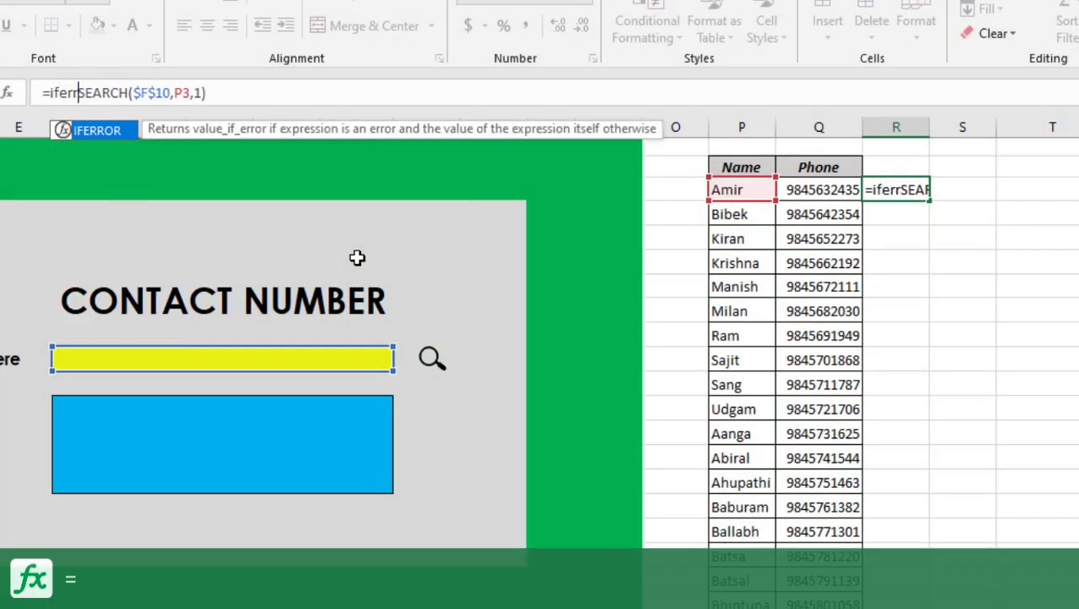
pyautogui.write('(')
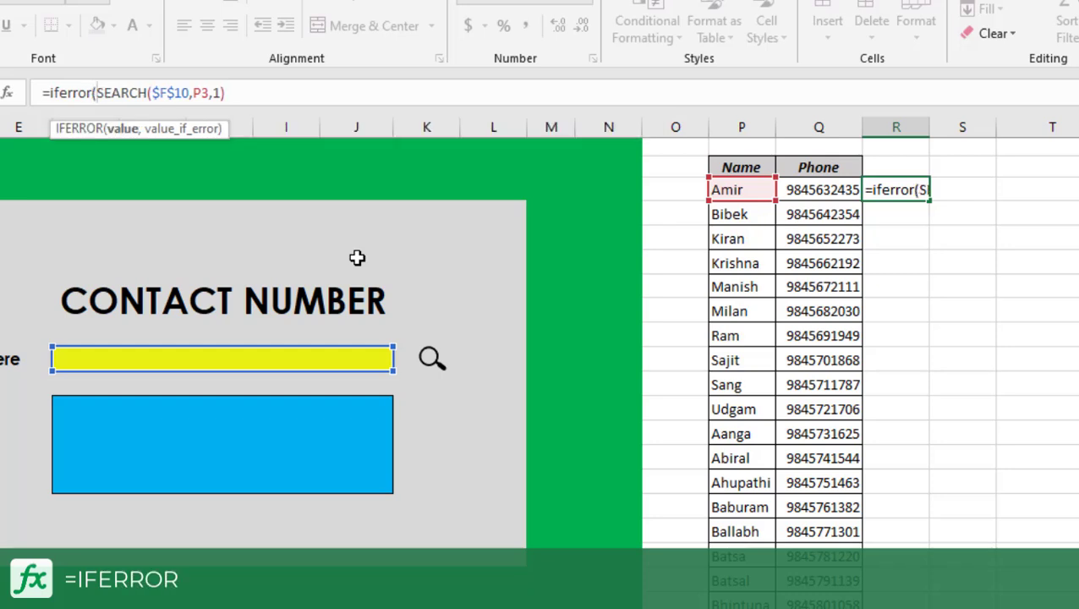
pyautogui.click(285, 89)
pyautogui.write(',""')
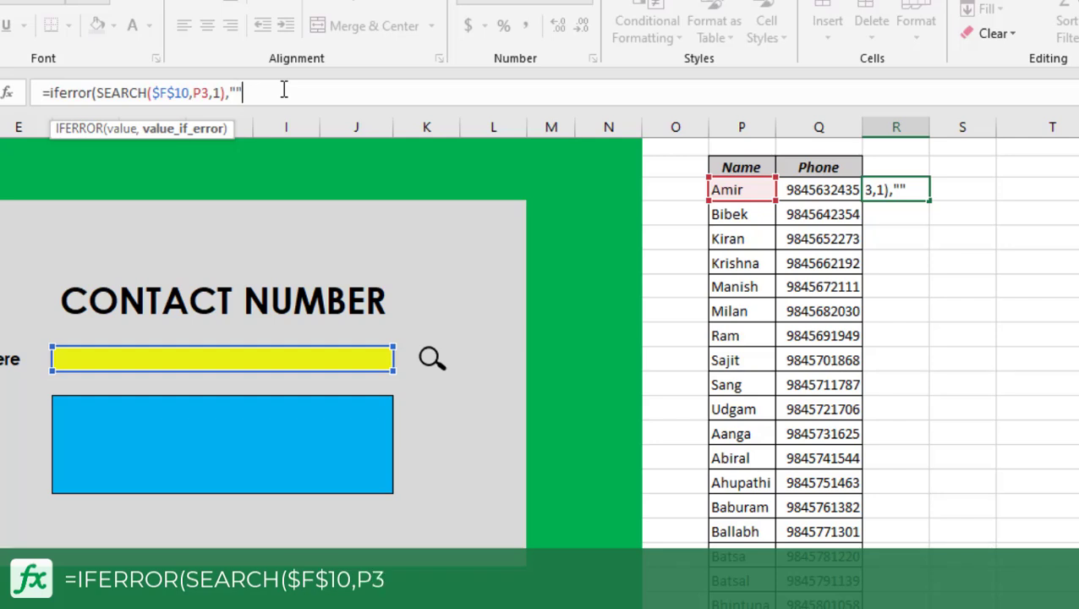
pyautogui.write(')')
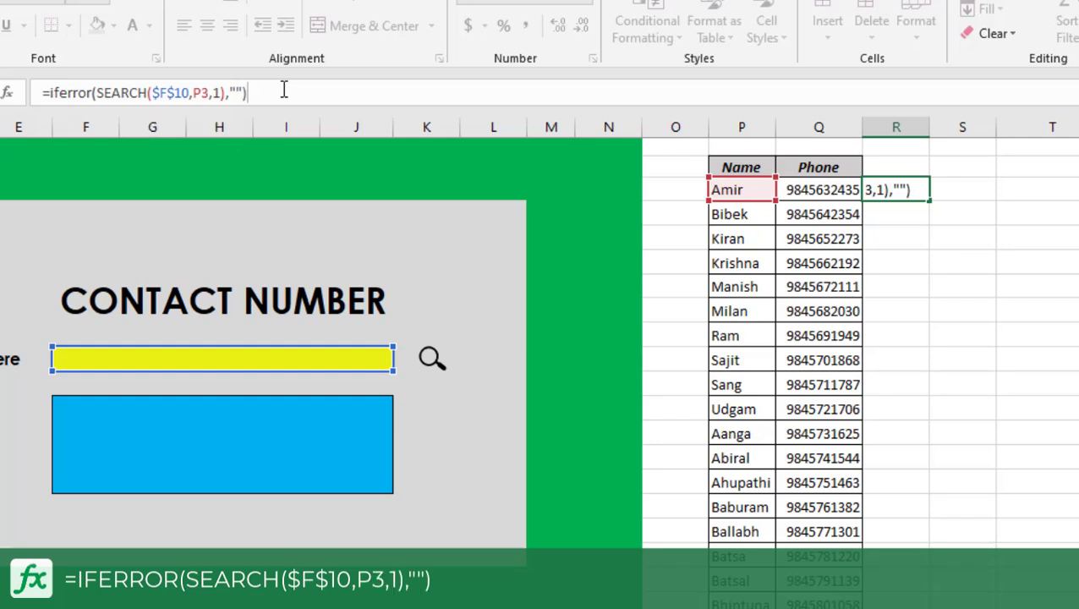
pyautogui.press('Return')
# Wrap R3's formula in ISNUMBER, giving =ISNUMBER(IFERROR(SEARCH($F$10,P3,1),"")).
pyautogui.click(904, 189)
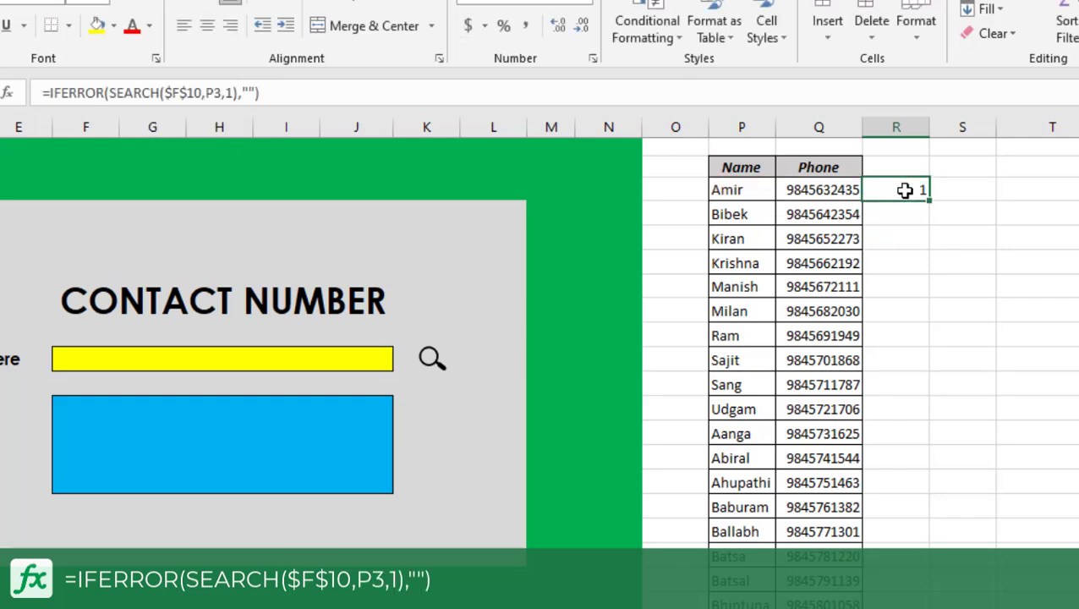
pyautogui.click(50, 93)
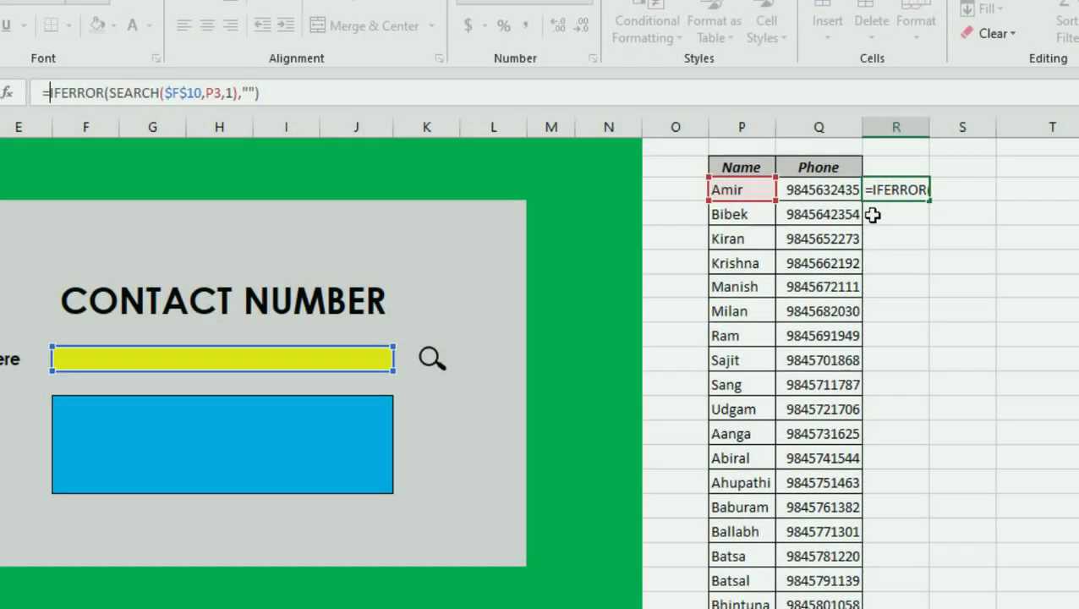
pyautogui.write('isnum')
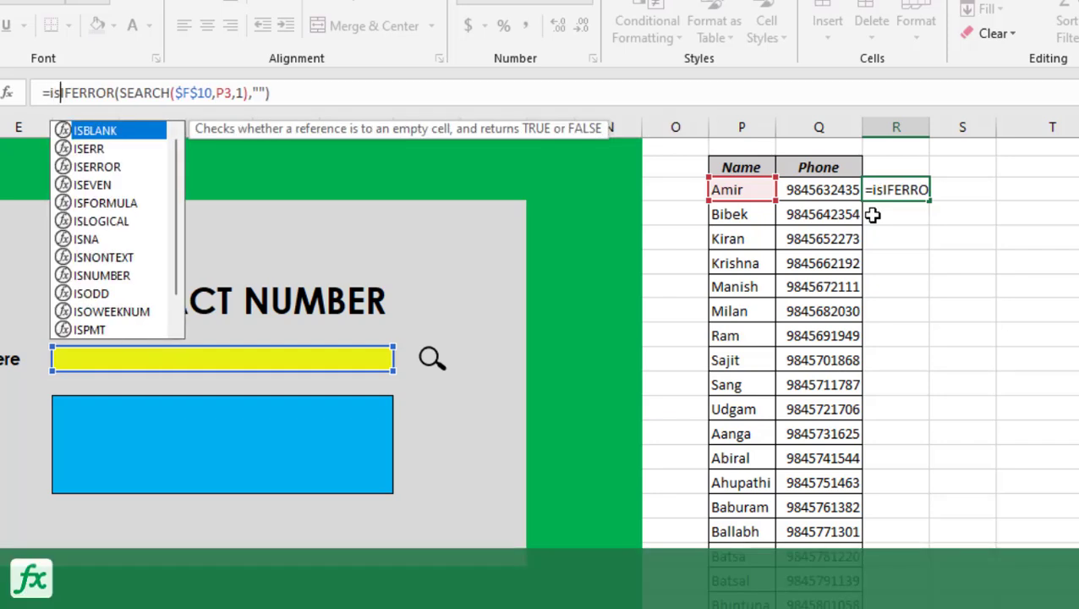
pyautogui.write('ber')
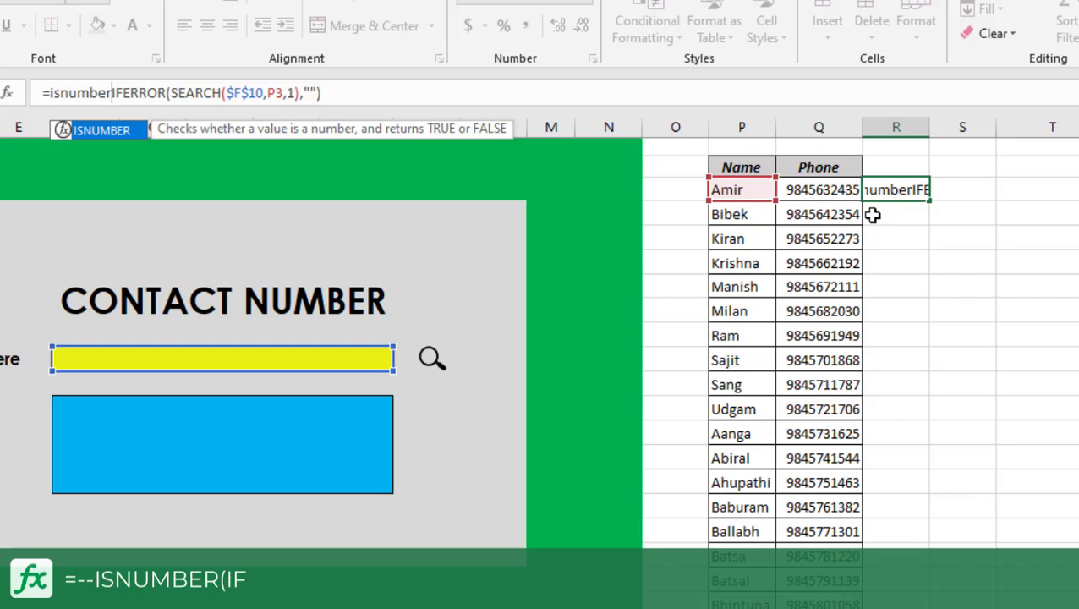
pyautogui.write('(')
pyautogui.click(361, 88)
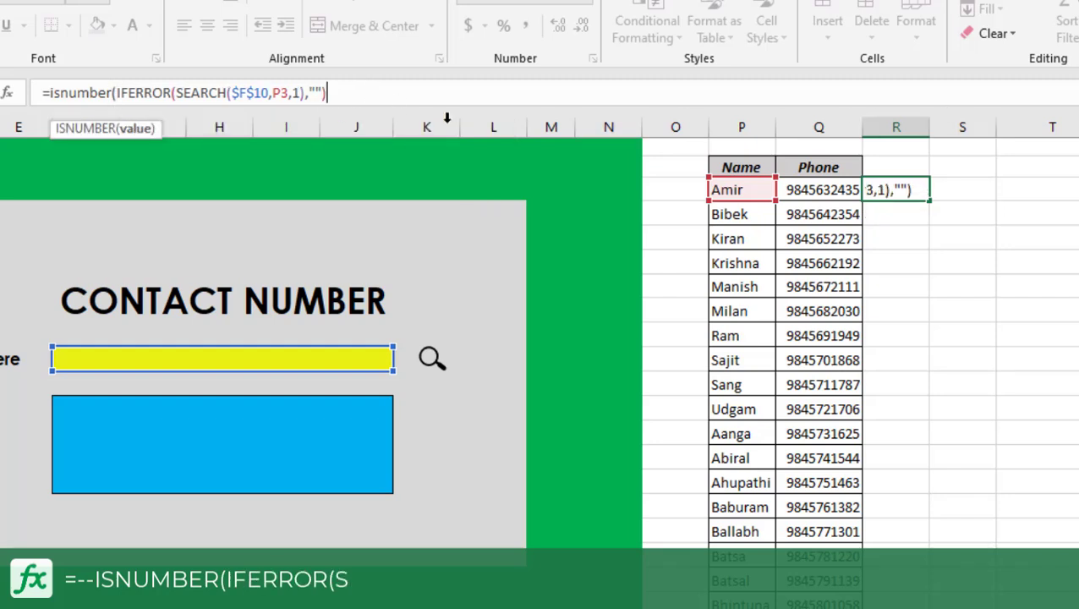
pyautogui.press('Return')
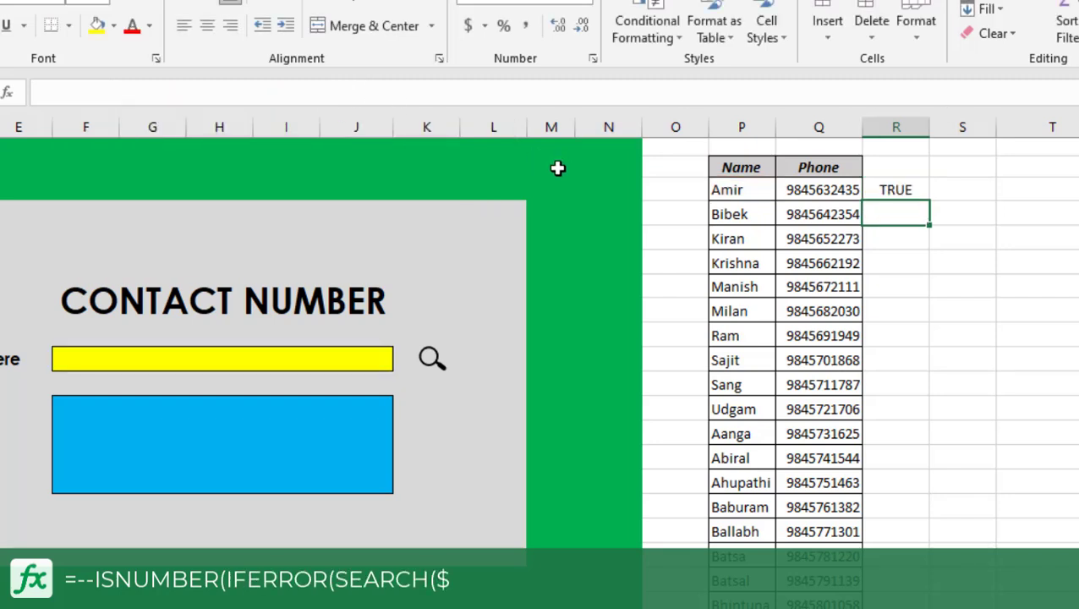
# Prefix R3's formula with a double minus to return a number, giving =--ISNUMBER(IFERROR(SEARCH($F$10,P3,1),"")).
pyautogui.click(909, 190)
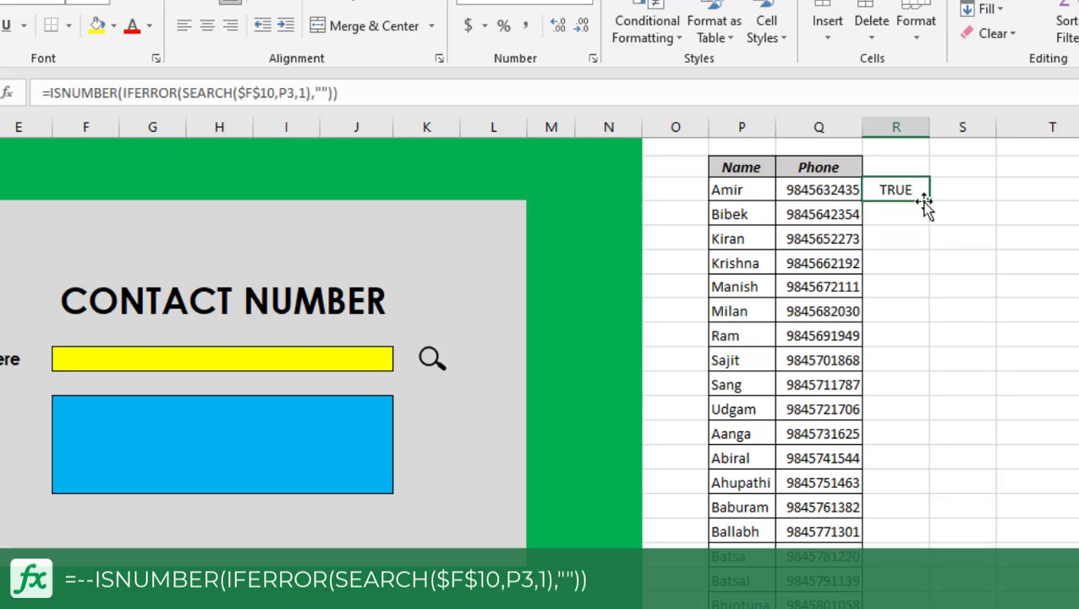
pyautogui.click(265, 360)
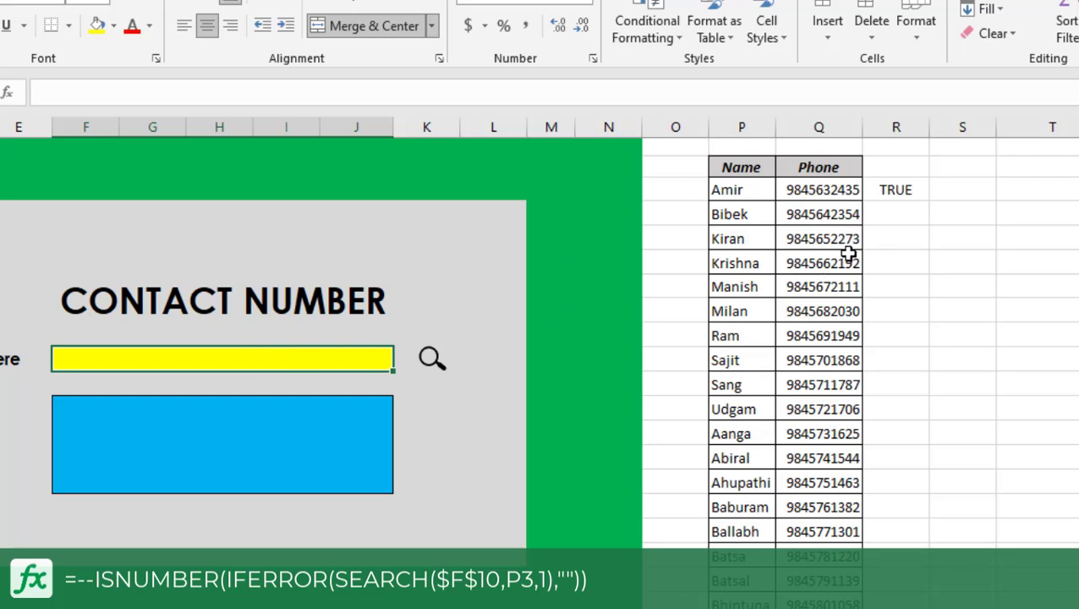
pyautogui.click(907, 184)
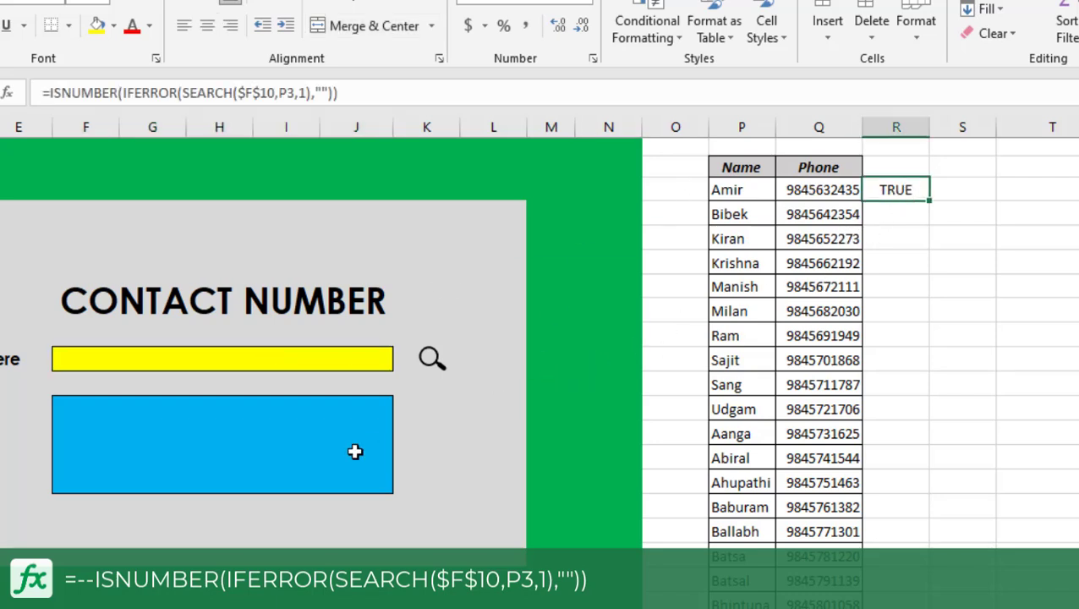
pyautogui.press('F2')
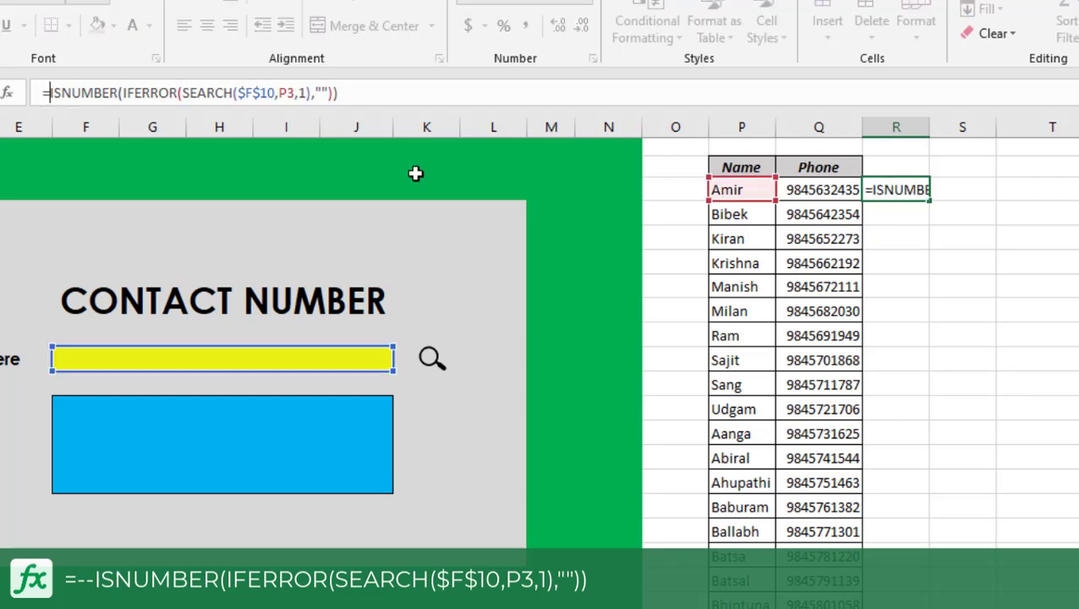
pyautogui.write('--')
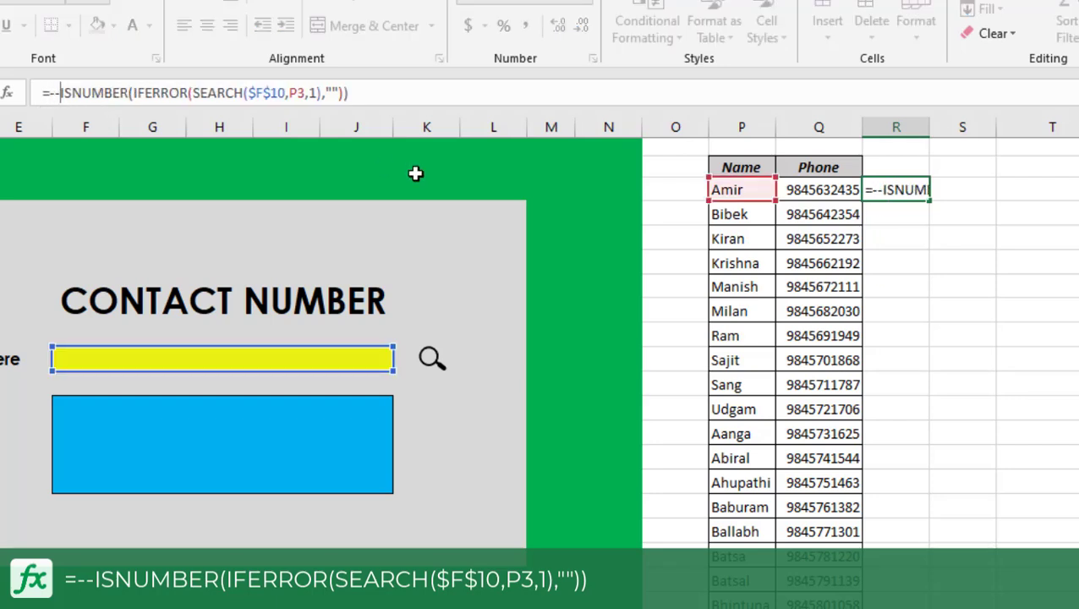
pyautogui.press('Return')
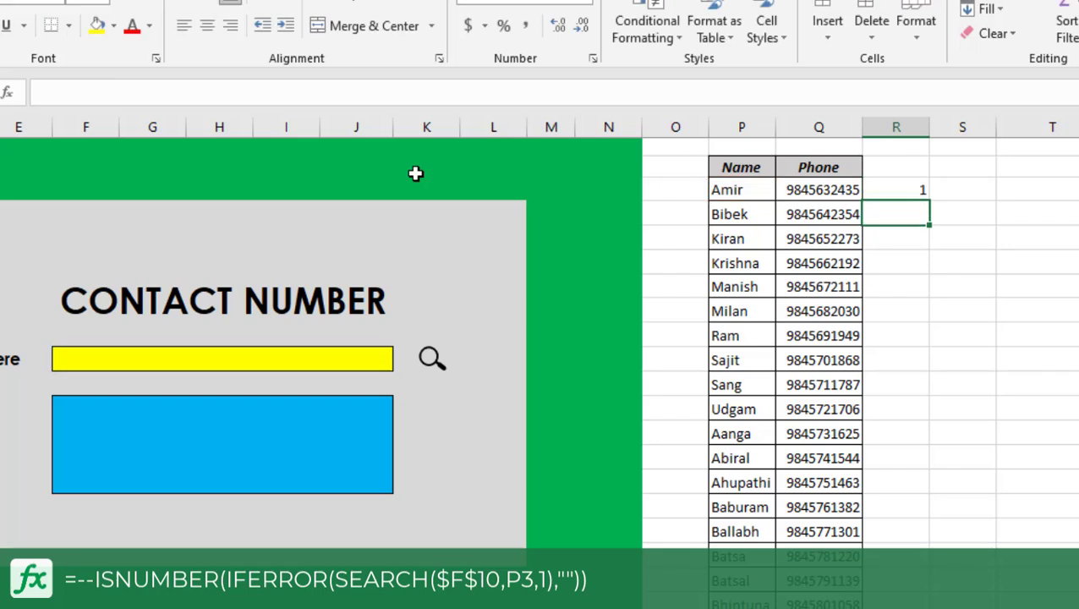
# Test R3's match flag by entering P9's name in search cell F10, followed by the name from P3.
pyautogui.press('Up')
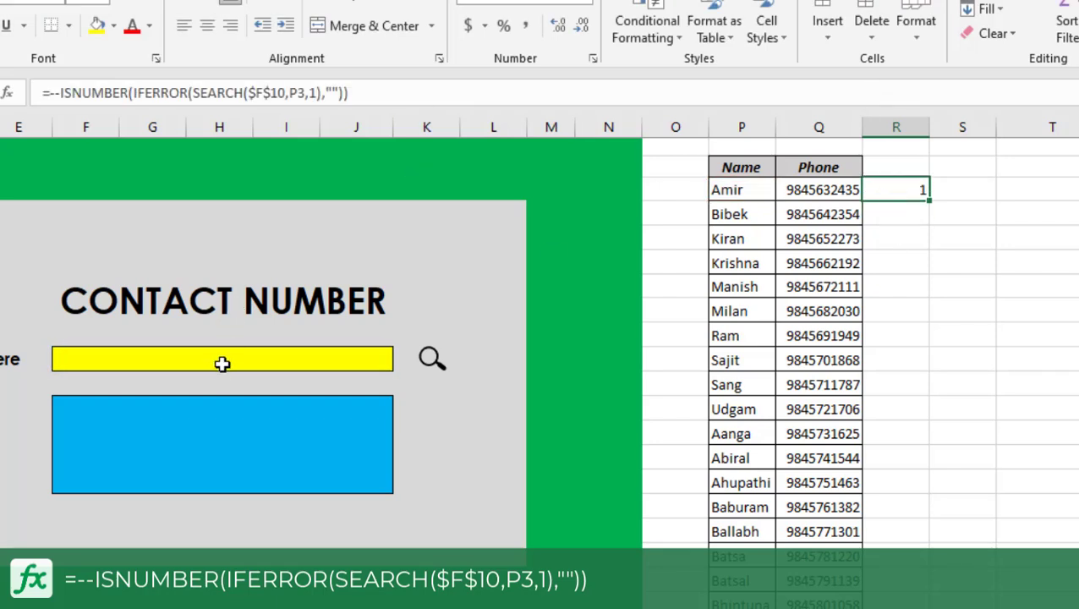
pyautogui.click(229, 365)
pyautogui.write('ra')
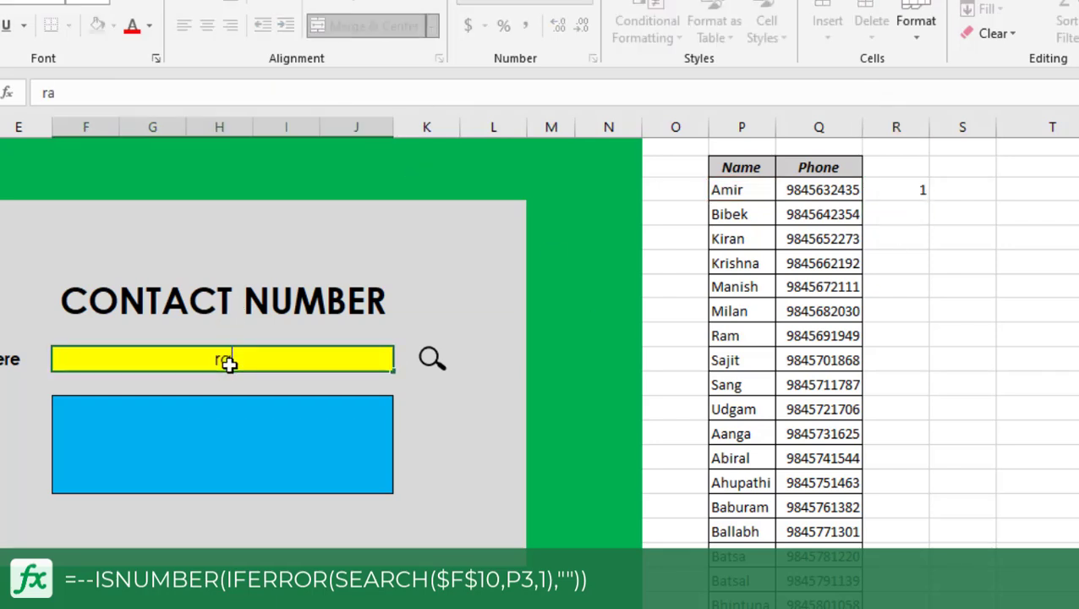
pyautogui.write('m')
pyautogui.press('Return')
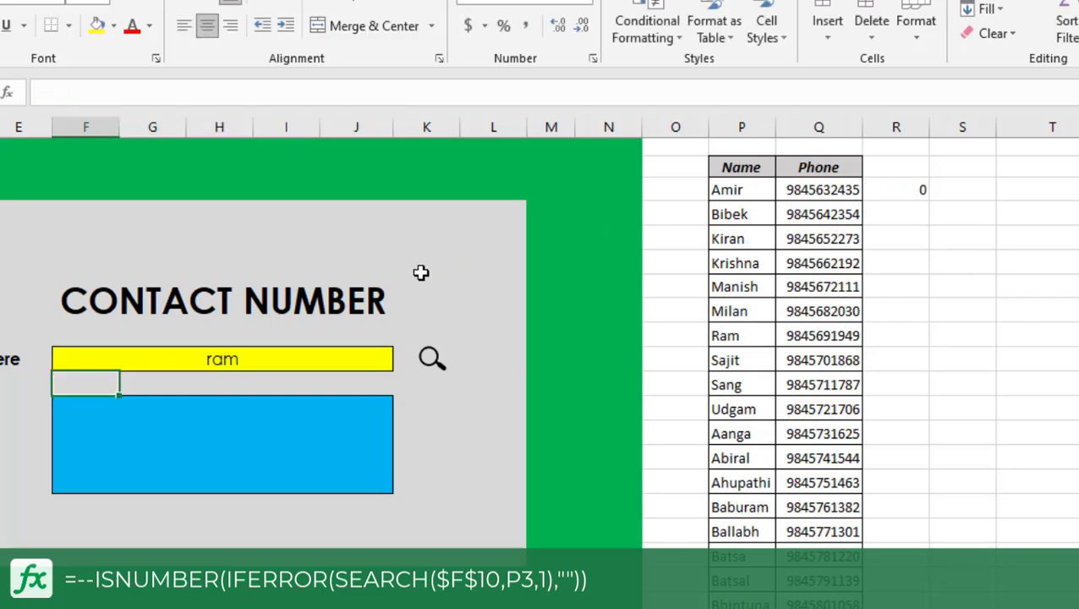
pyautogui.click(297, 370)
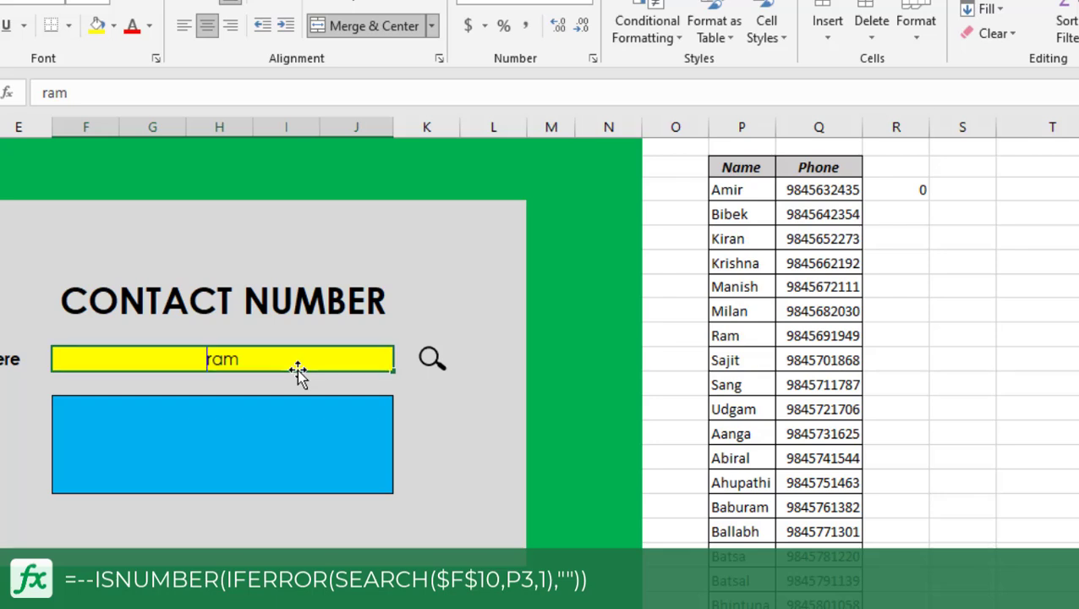
pyautogui.write('amir')
pyautogui.press('Return')
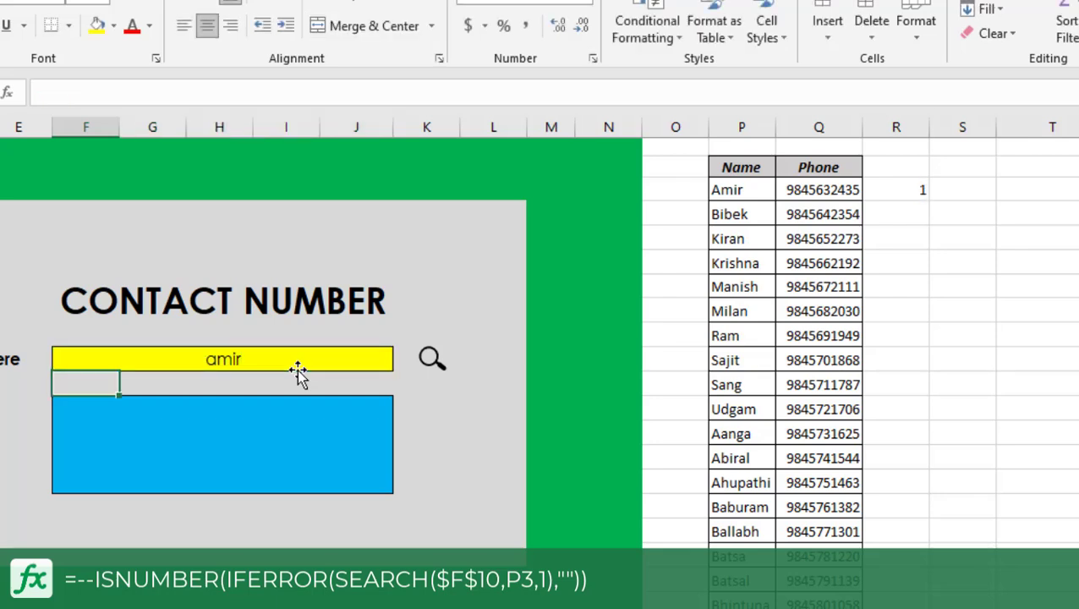
# Fill R3's search formula down column R for the whole contact list.
pyautogui.click(886, 186)
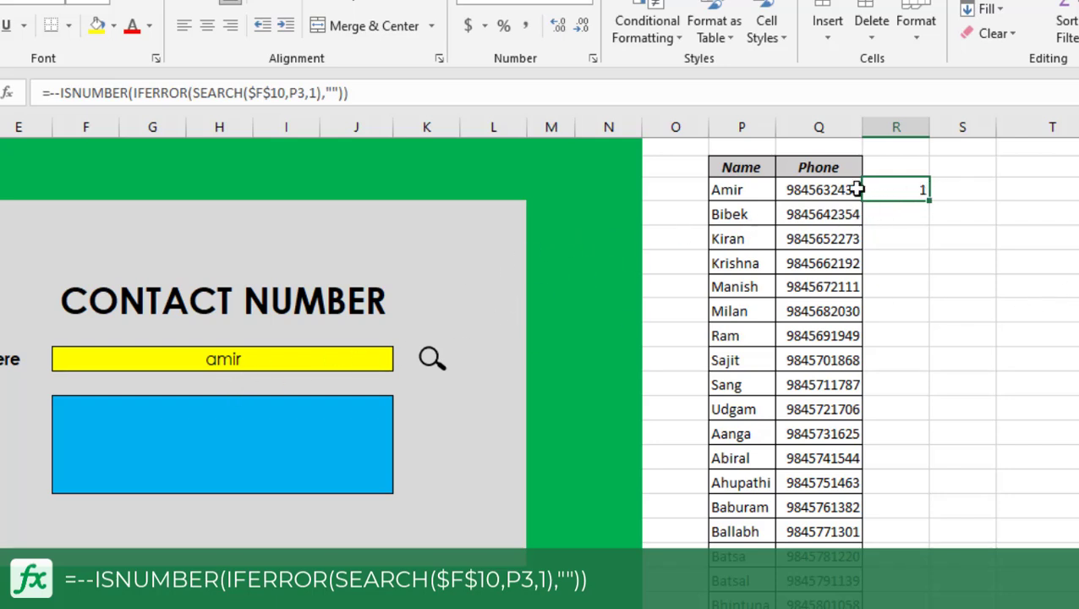
pyautogui.doubleClick(929, 203)
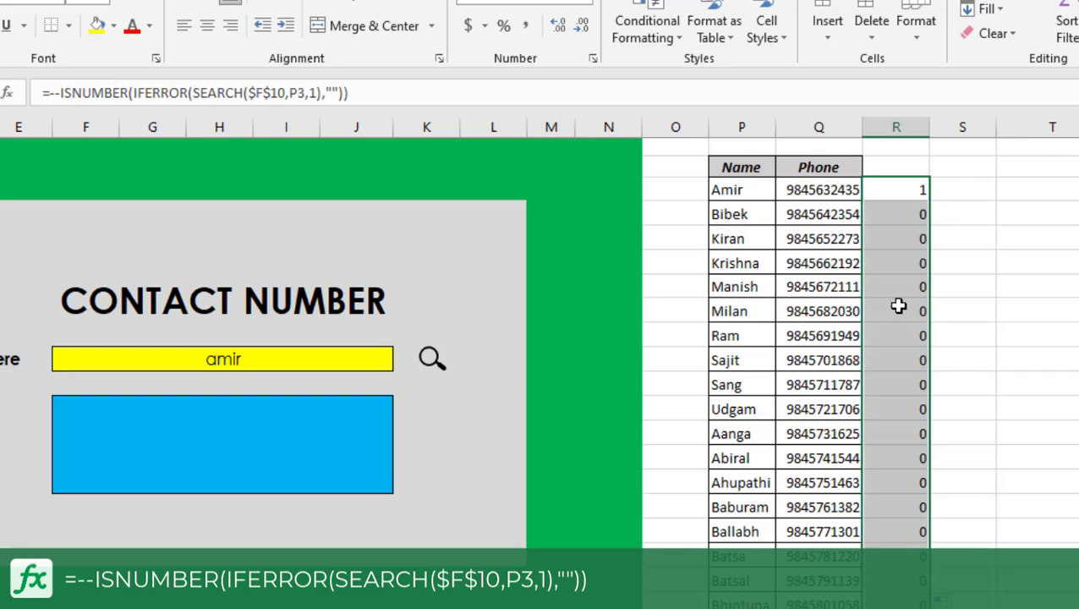
# Enter P9's name in lowercase in search cell F10 and check the flags down column R.
pyautogui.click(269, 356)
pyautogui.write('ram')
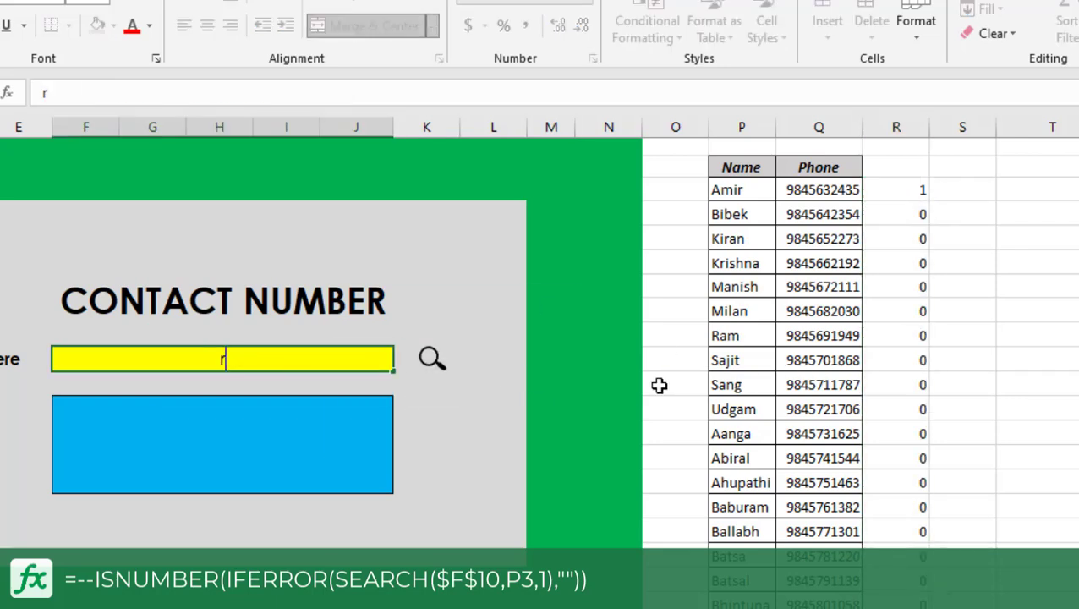
pyautogui.press('Return')
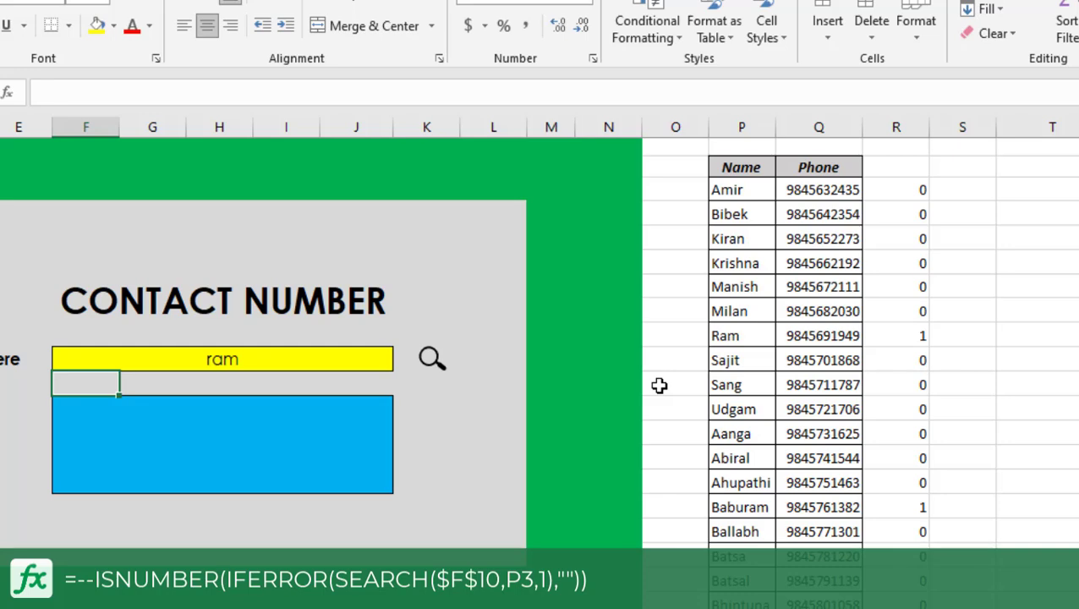
pyautogui.click(914, 338)
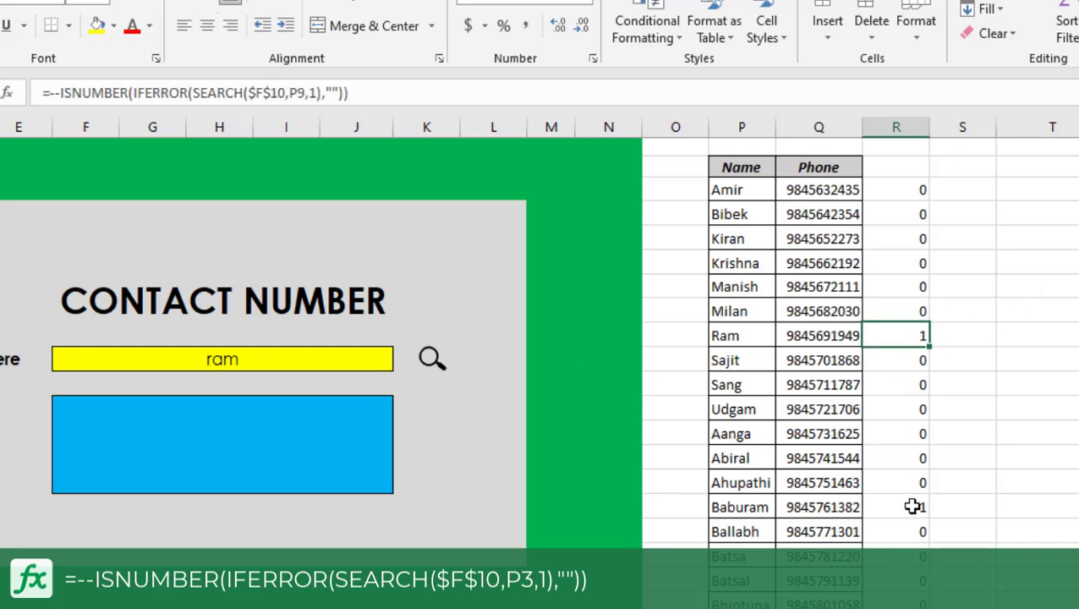
pyautogui.click(914, 506)
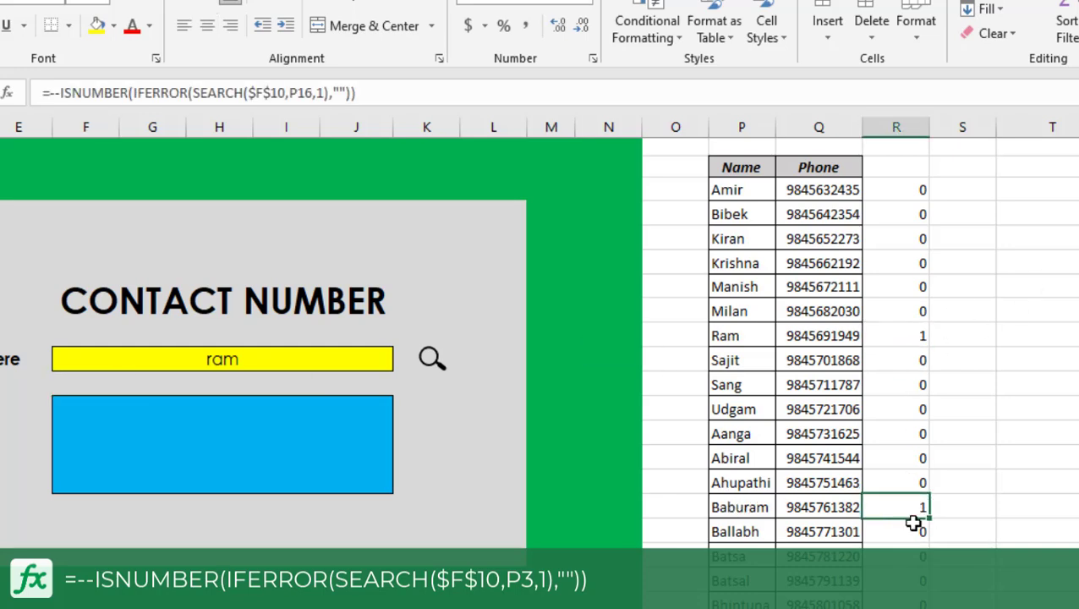
pyautogui.scroll(-10, 922, 508)
pyautogui.scroll(-4, 917, 508)
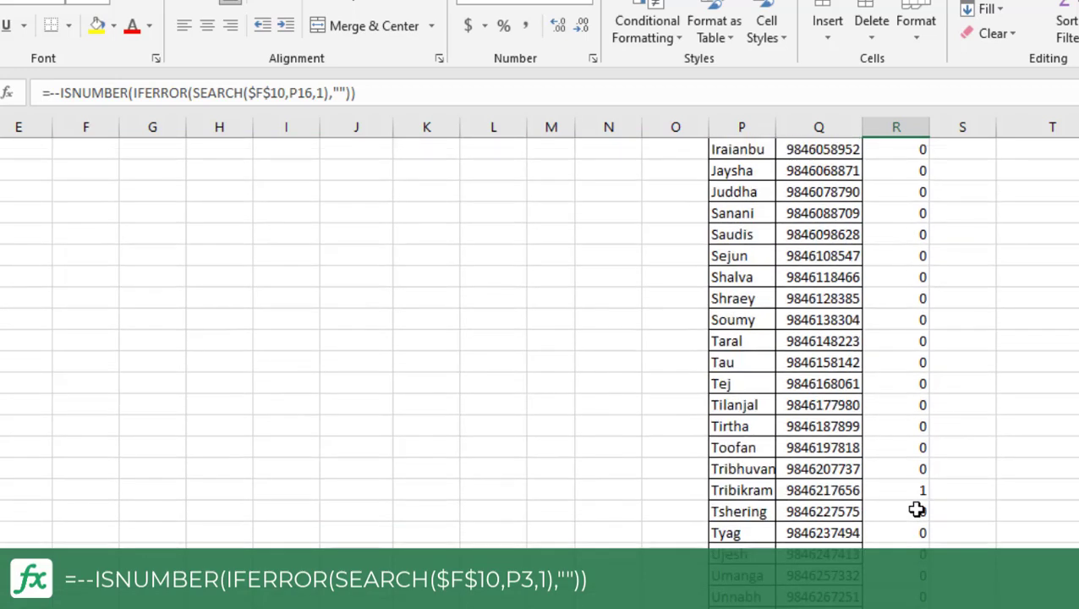
pyautogui.click(906, 489)
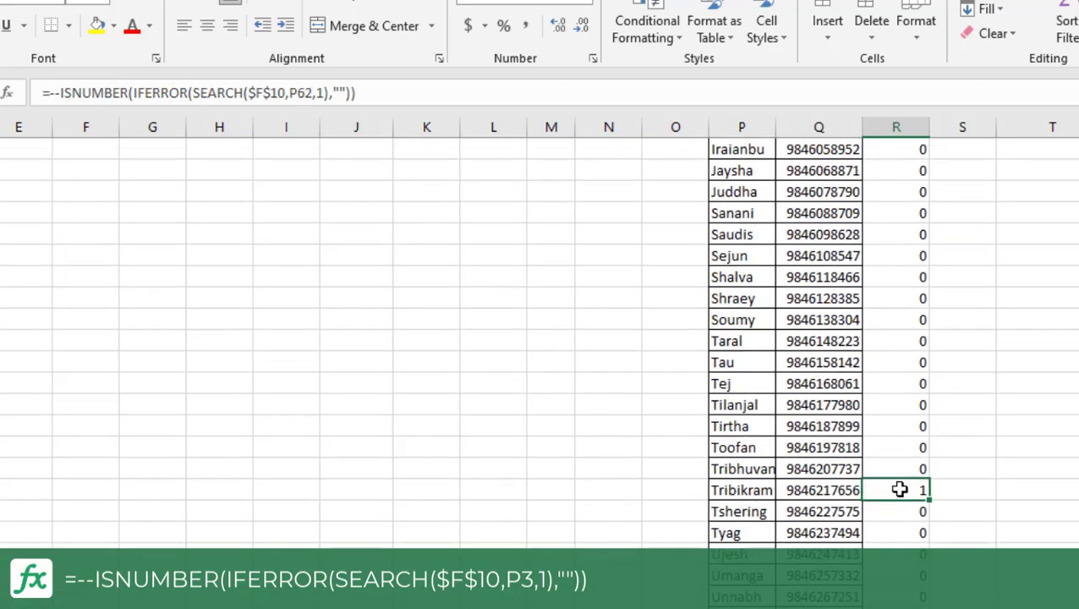
pyautogui.scroll(20, 905, 489)
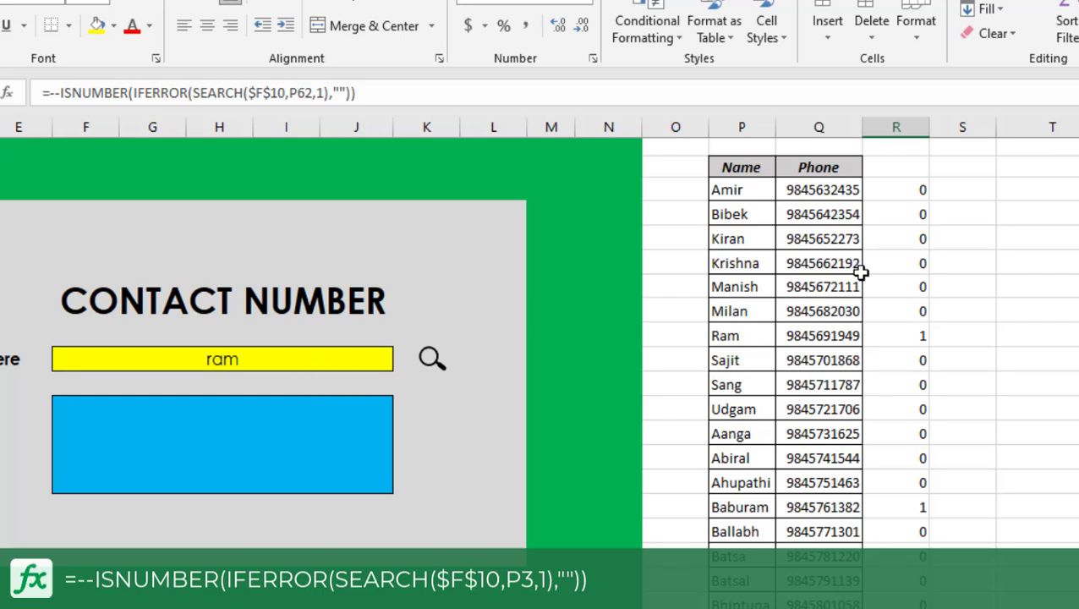
# Start a COUNTIF formula in S3 whose range begins at the absolute reference $R$3.
pyautogui.click(964, 189)
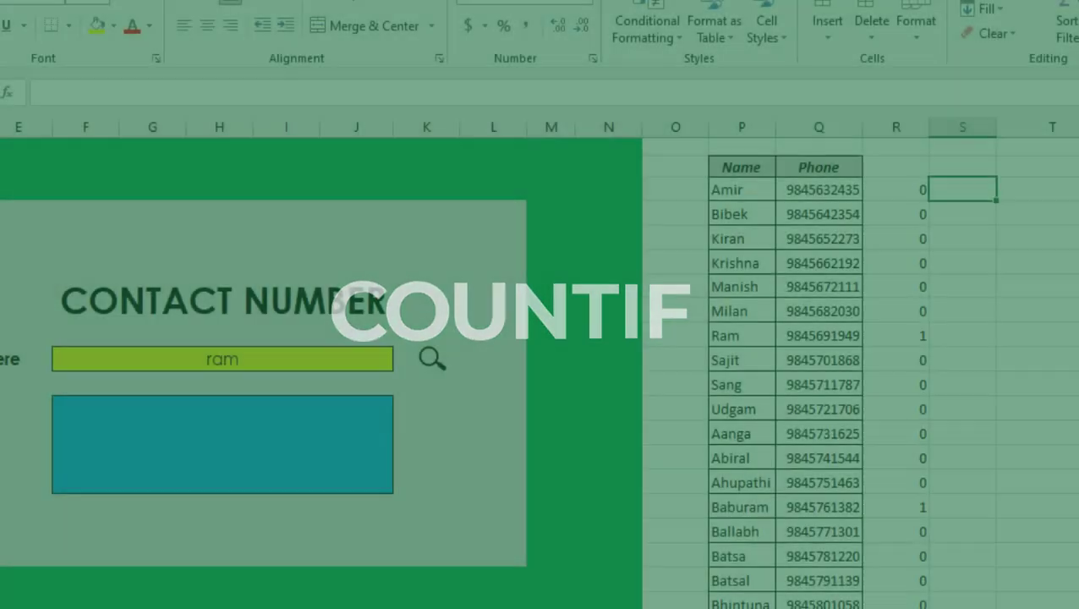
pyautogui.write('=countif')
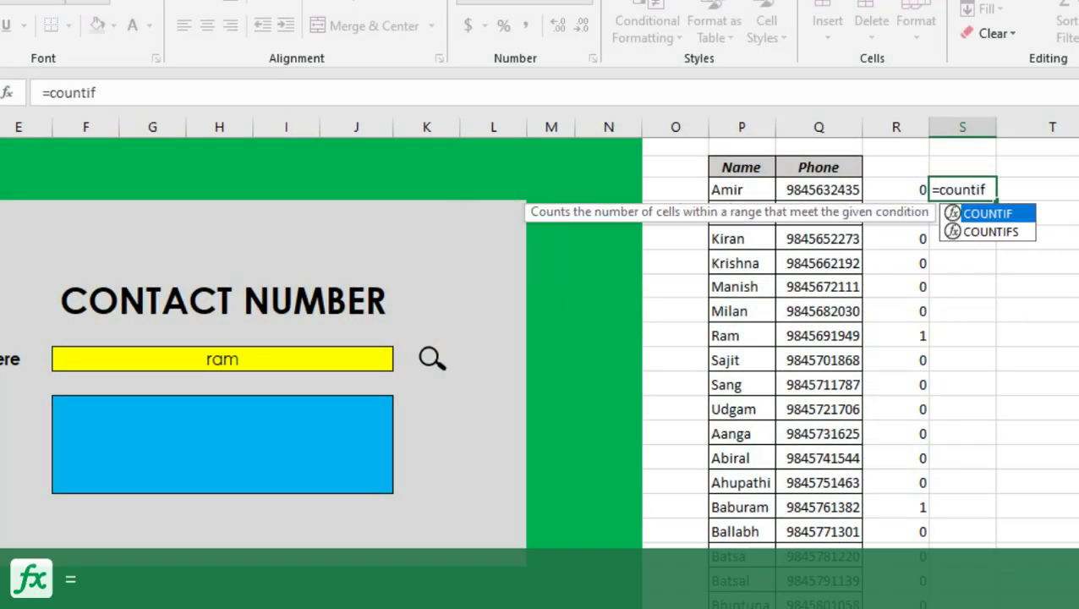
pyautogui.write('(')
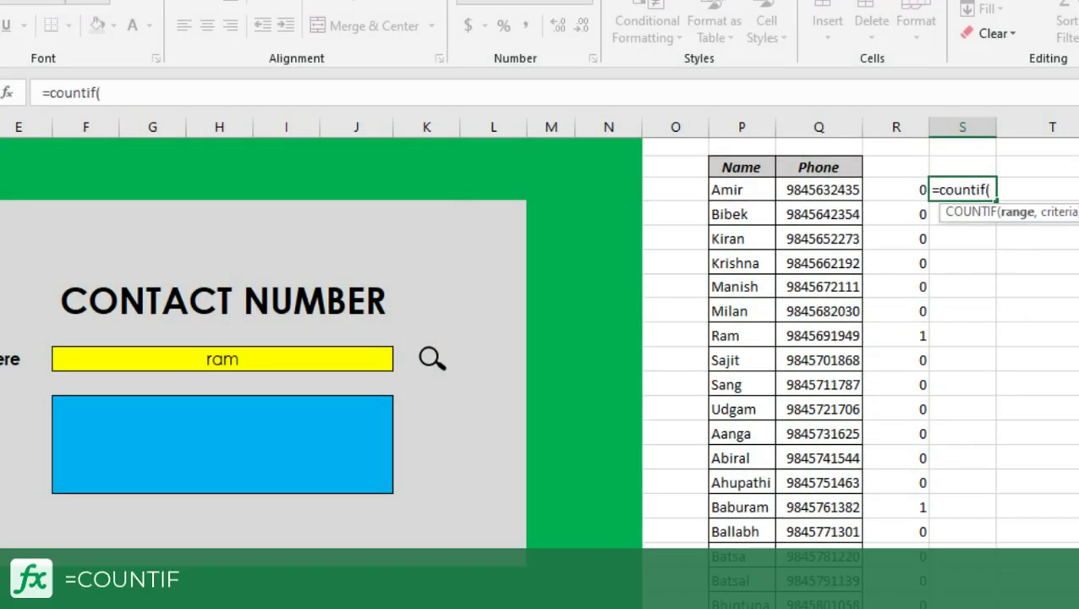
pyautogui.click(899, 189)
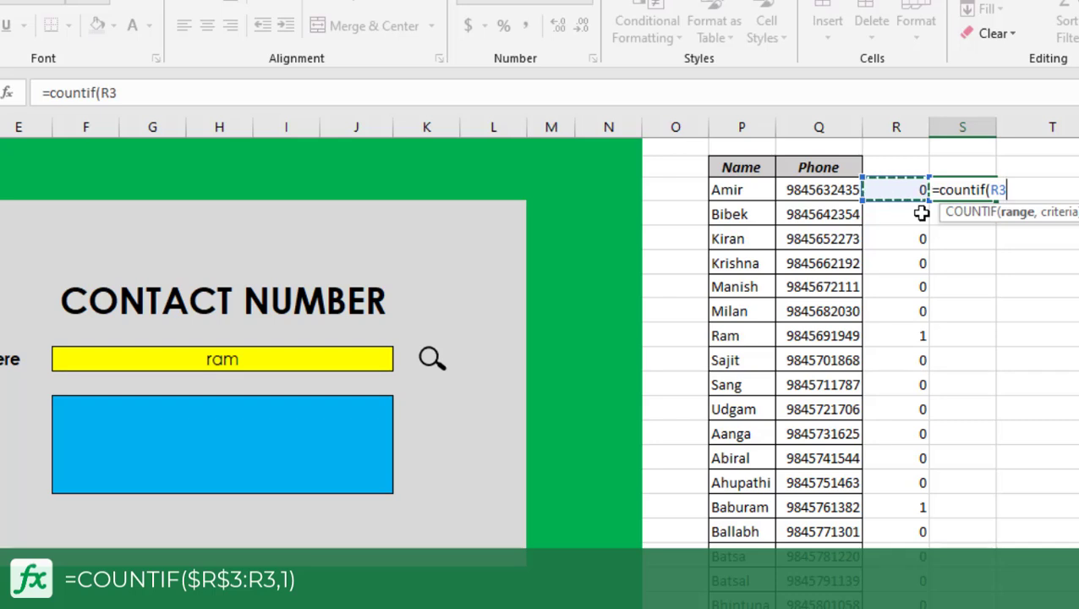
pyautogui.press('F4')
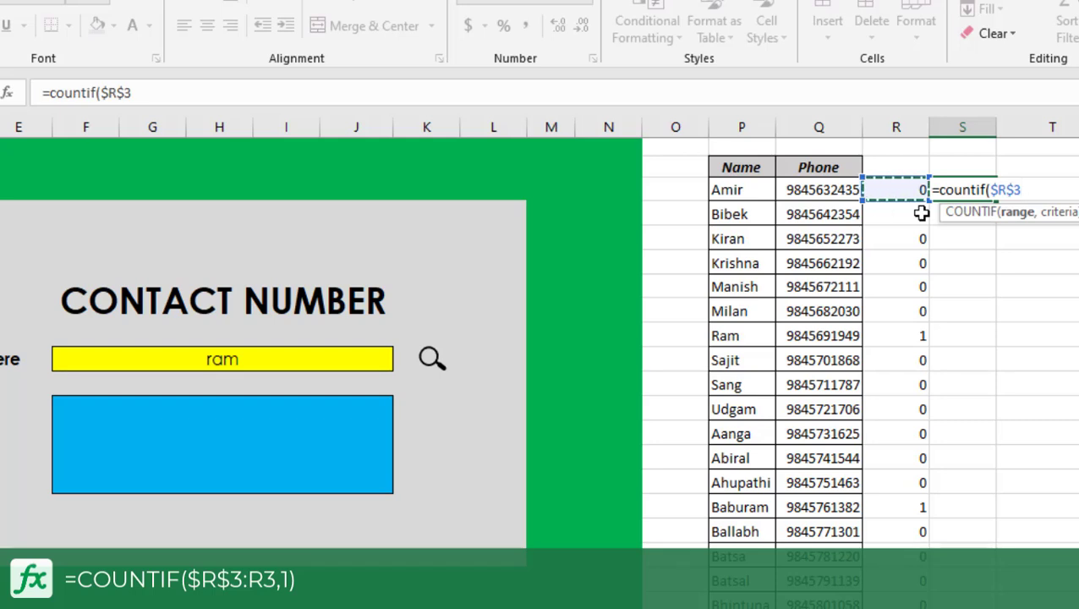
pyautogui.press('F4')
pyautogui.press('F4')
pyautogui.press('F4')
pyautogui.press('F4')
pyautogui.click(321, 94)
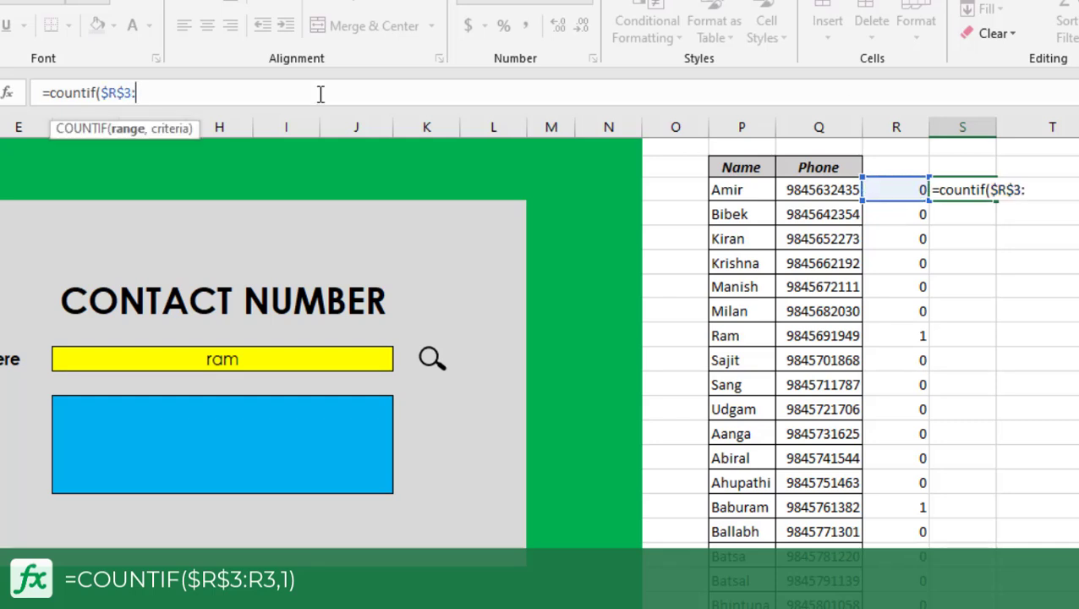
# Complete S3's formula with relative R3 as the range end and 1 as the criterion, giving =COUNTIF($R$3:R3,1).
pyautogui.click(896, 193)
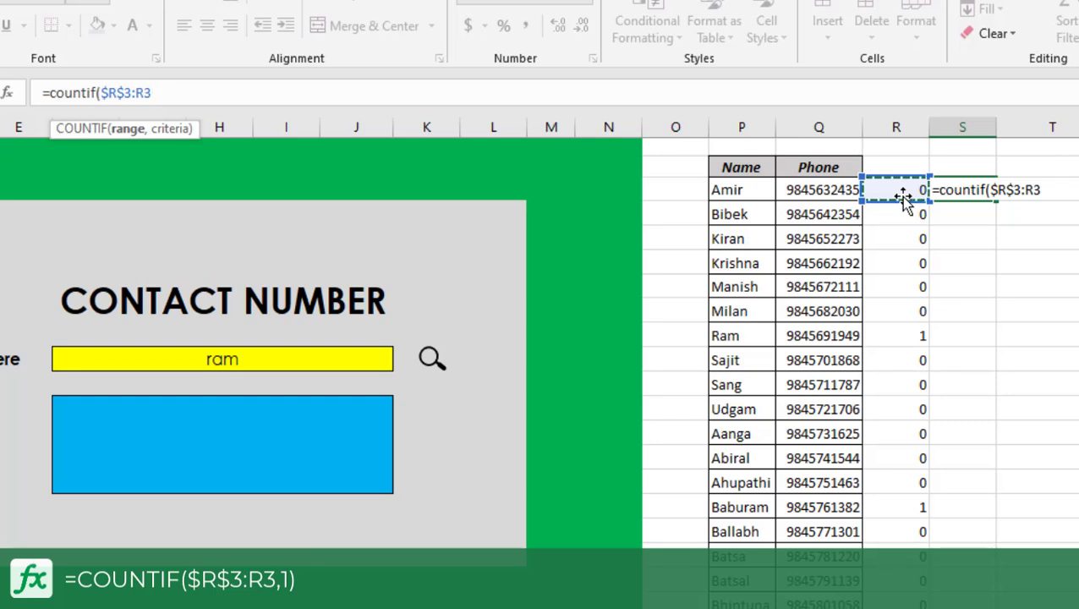
pyautogui.write(',')
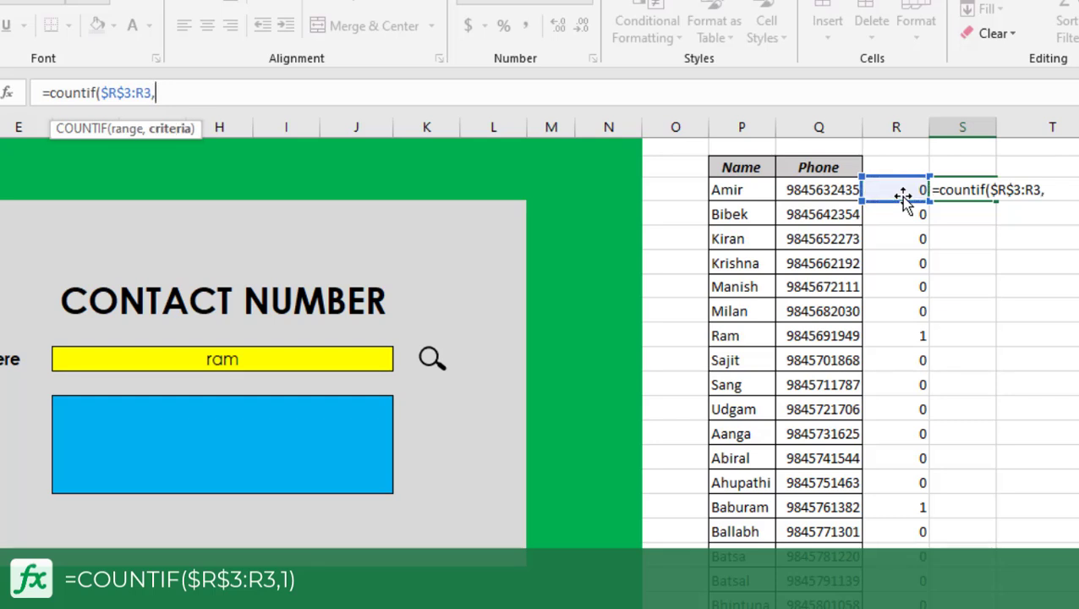
pyautogui.write('1)')
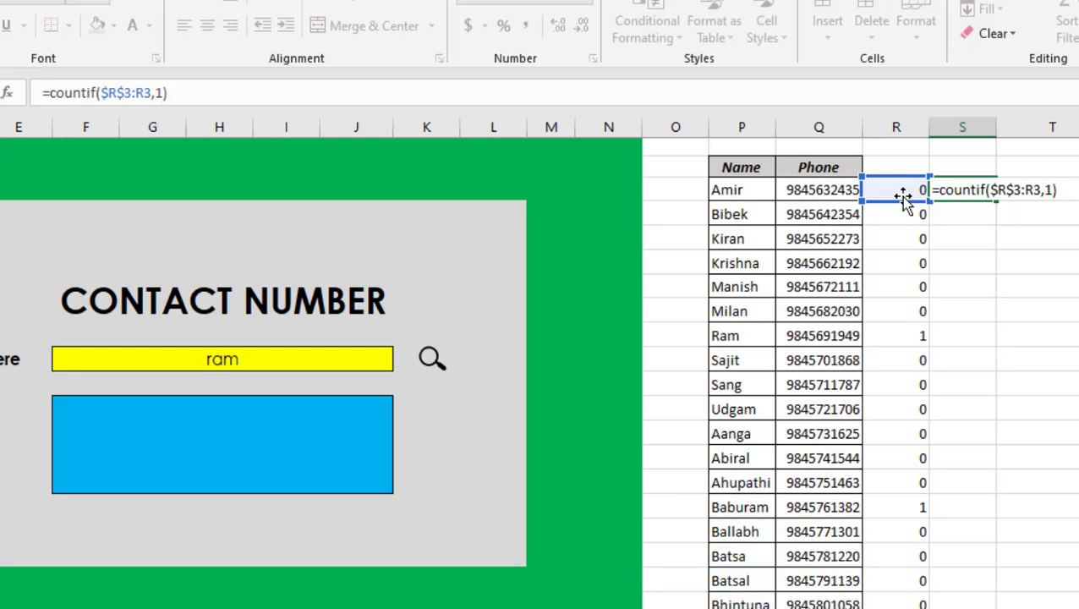
pyautogui.press('Return')
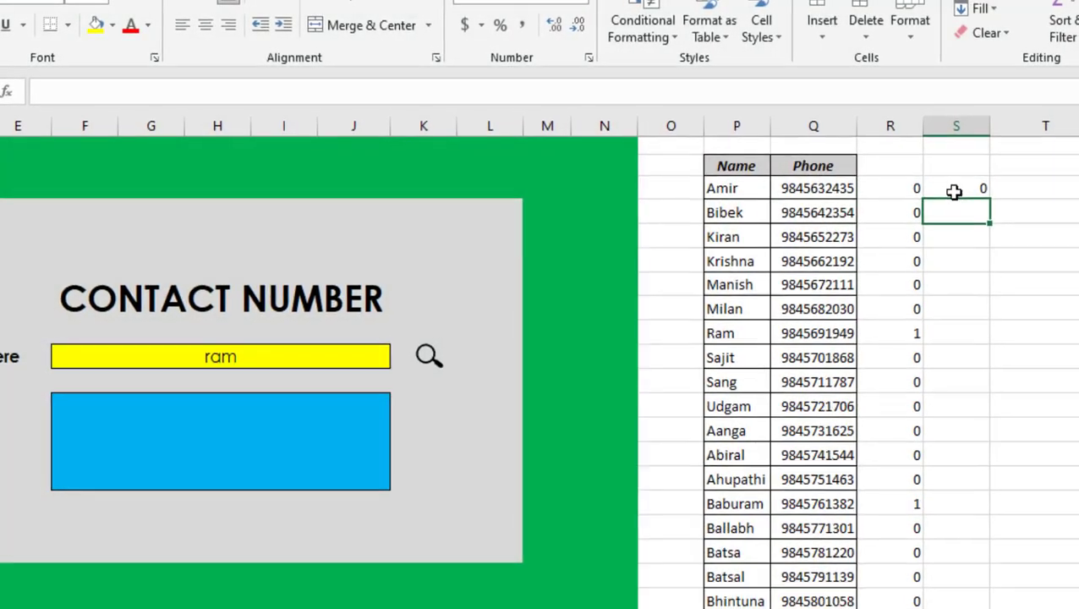
# Wrap S3's COUNTIF in an IF testing R3=1 with an empty-text fallback, giving =IF(R3=1,COUNTIF($R$3:R3,1),"").
pyautogui.click(953, 191)
pyautogui.click(44, 91)
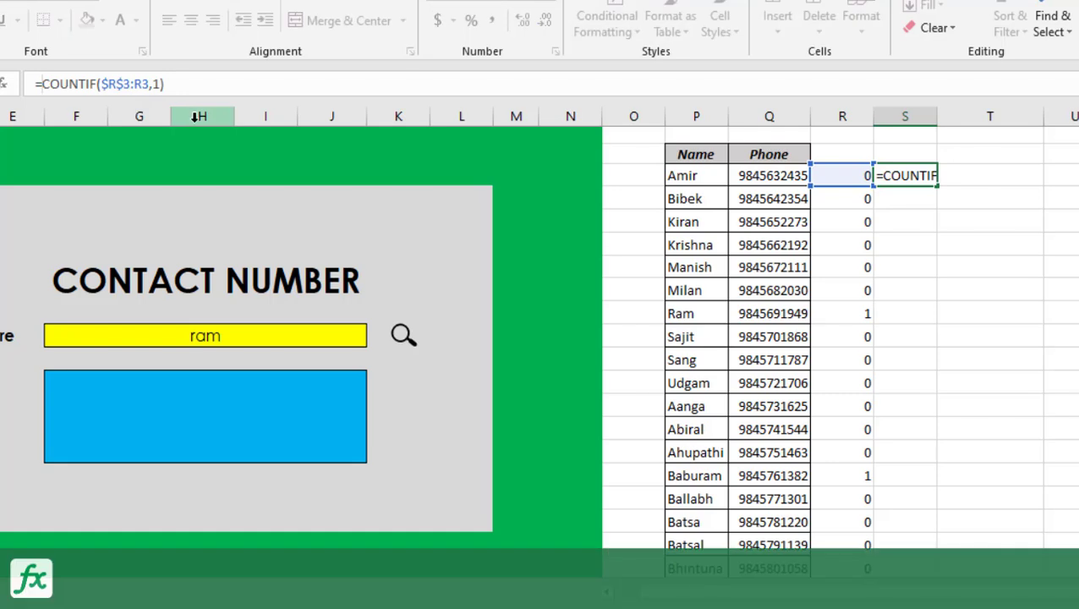
pyautogui.write('if(')
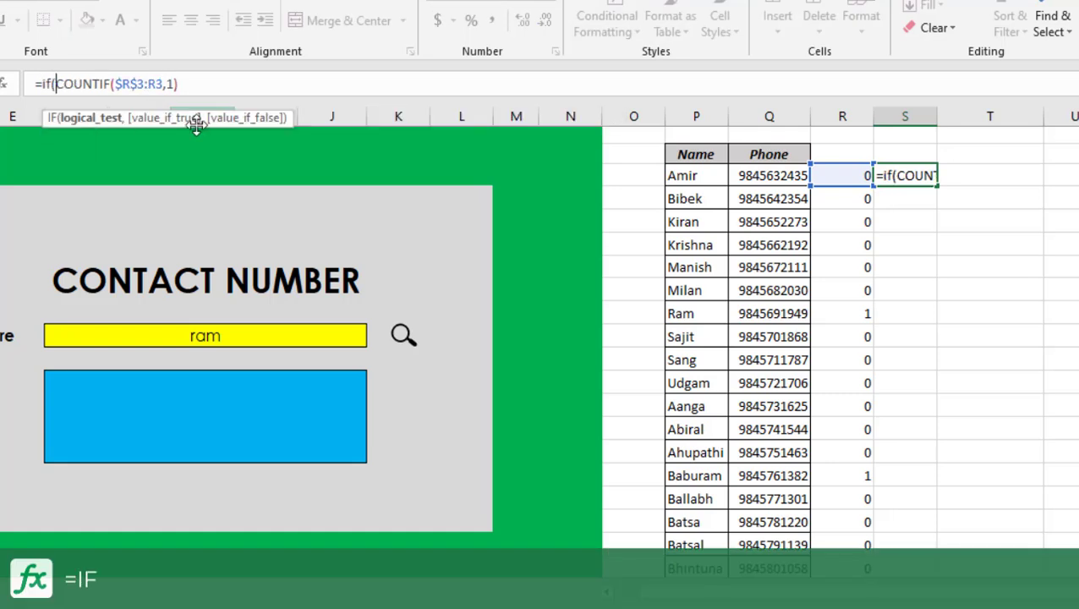
pyautogui.click(847, 175)
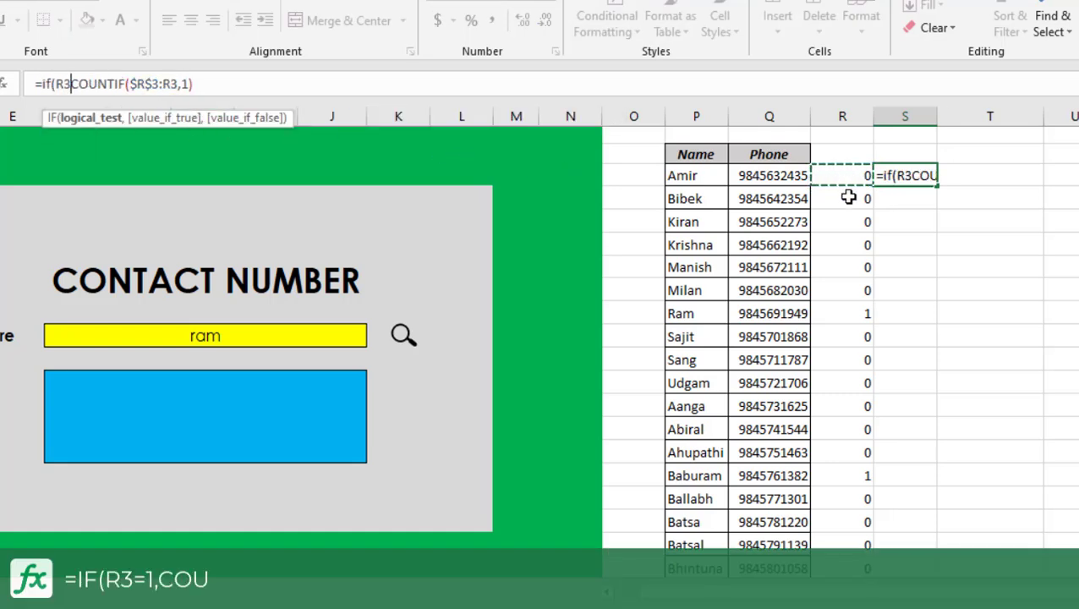
pyautogui.write('=')
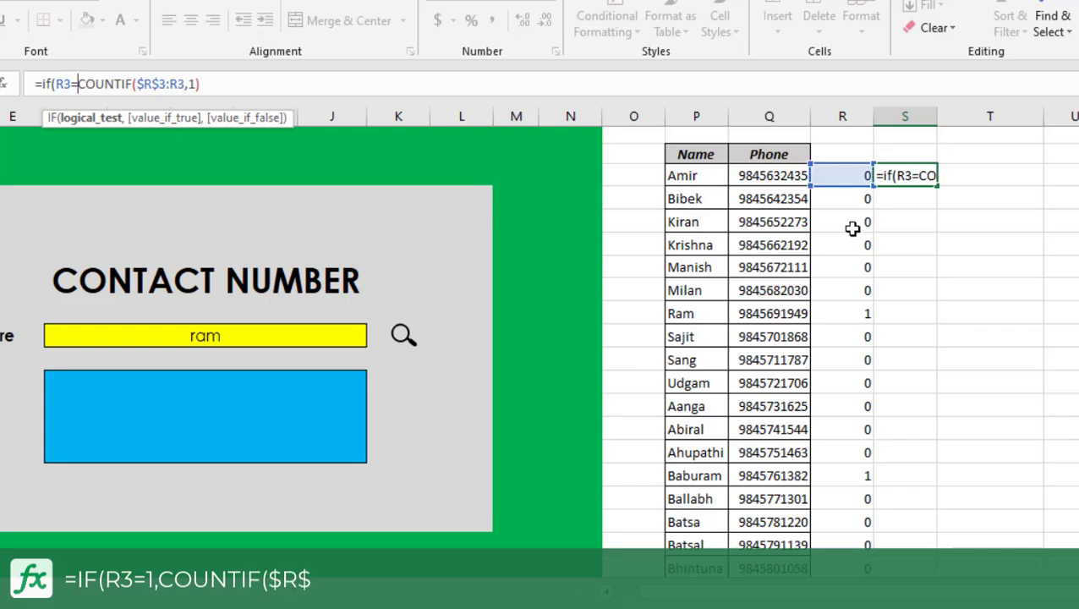
pyautogui.write('1')
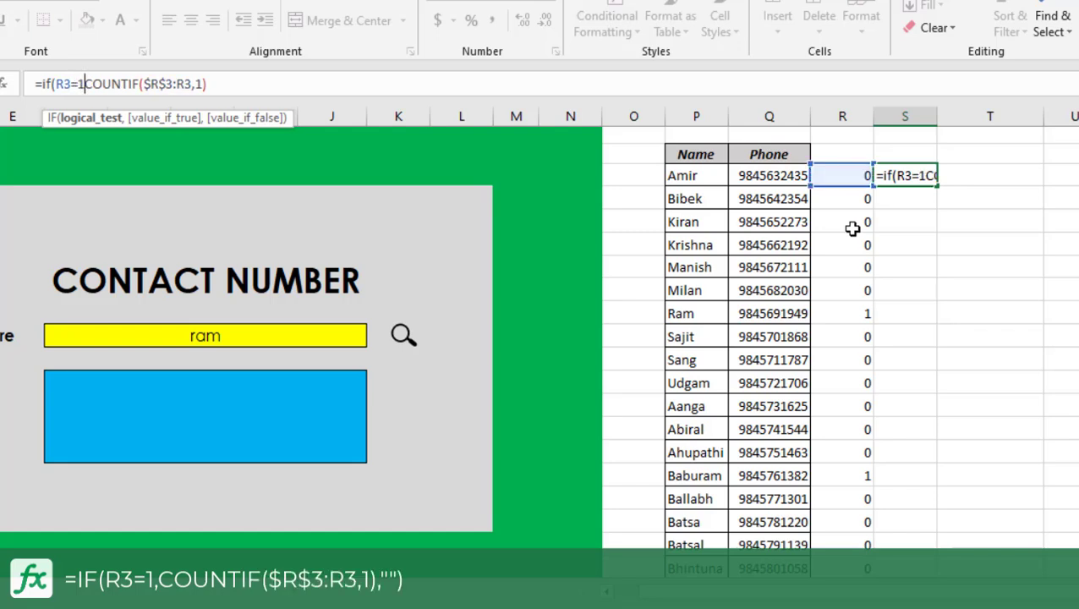
pyautogui.write(',')
pyautogui.click(263, 90)
pyautogui.write(',')
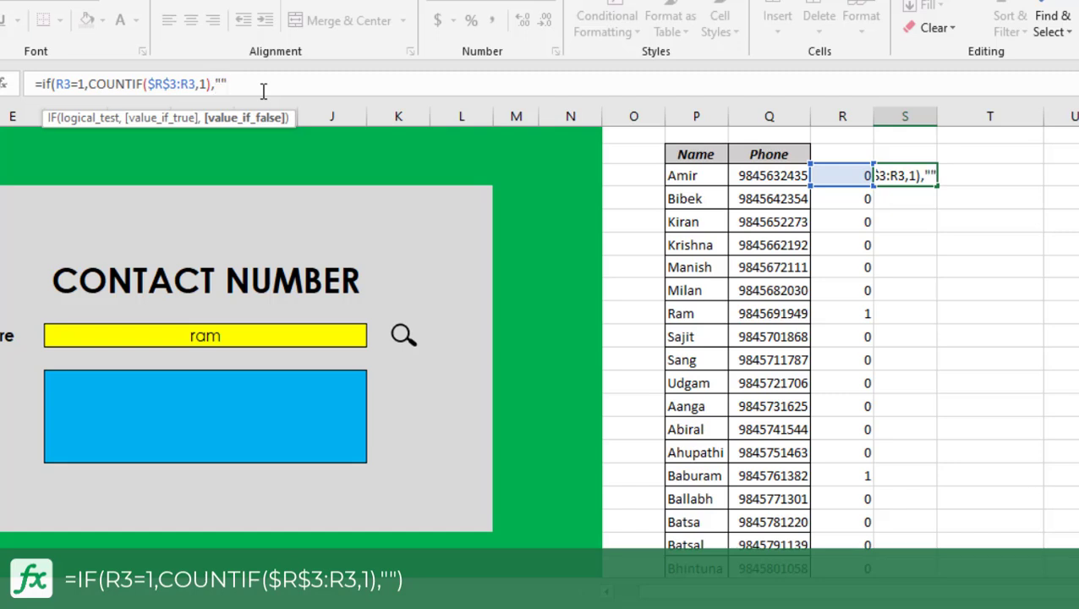
pyautogui.write('"")')
pyautogui.press('Return')
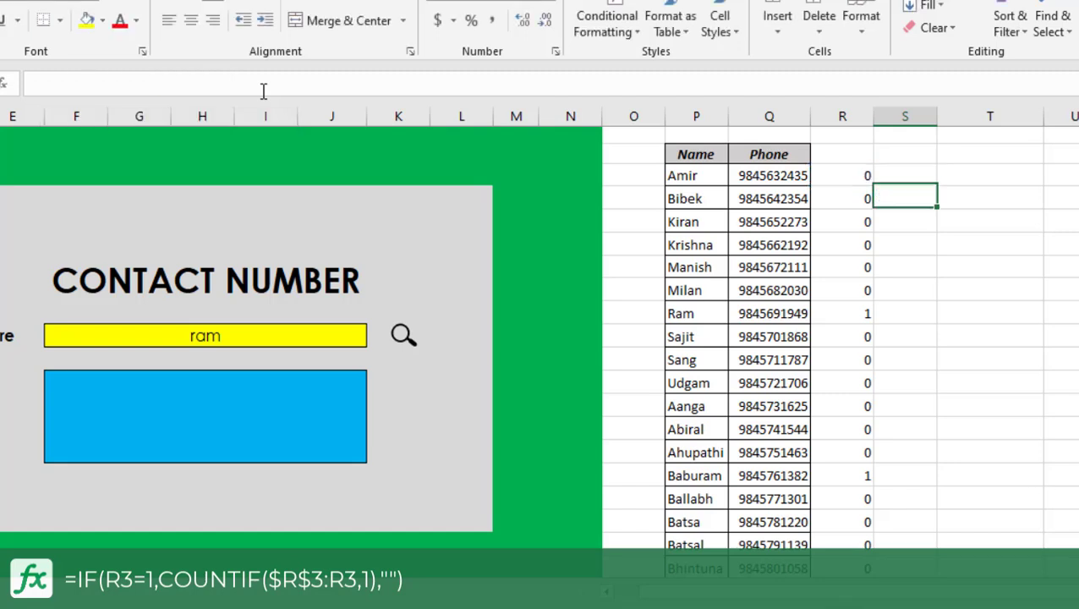
# Fill S3's formula down column S for the whole contact list and check the numbering of the flagged rows.
pyautogui.click(901, 175)
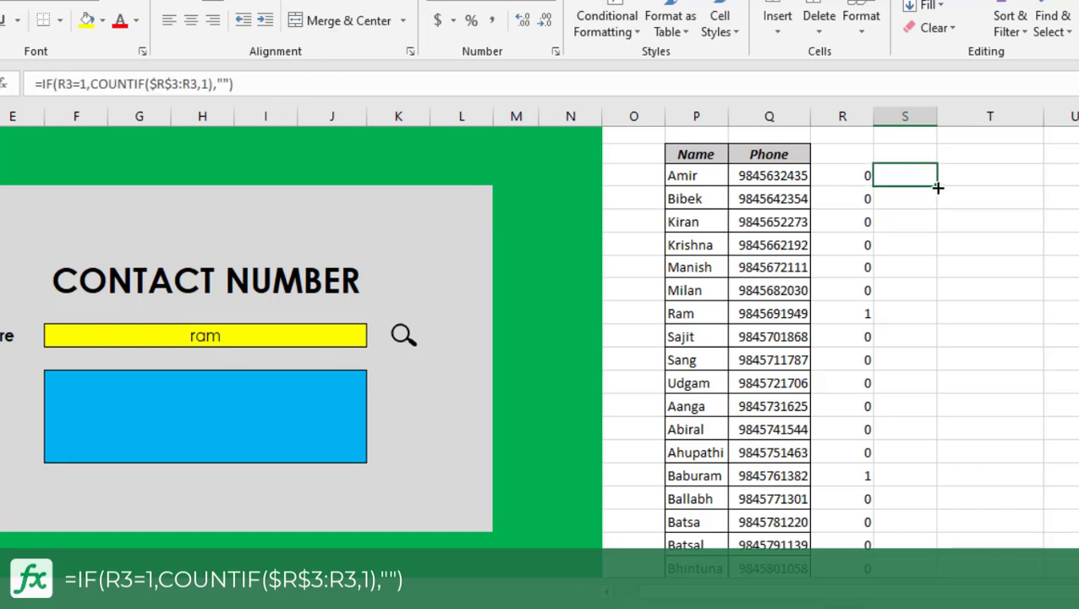
pyautogui.doubleClick(938, 187)
pyautogui.scroll(-2, 1019, 322)
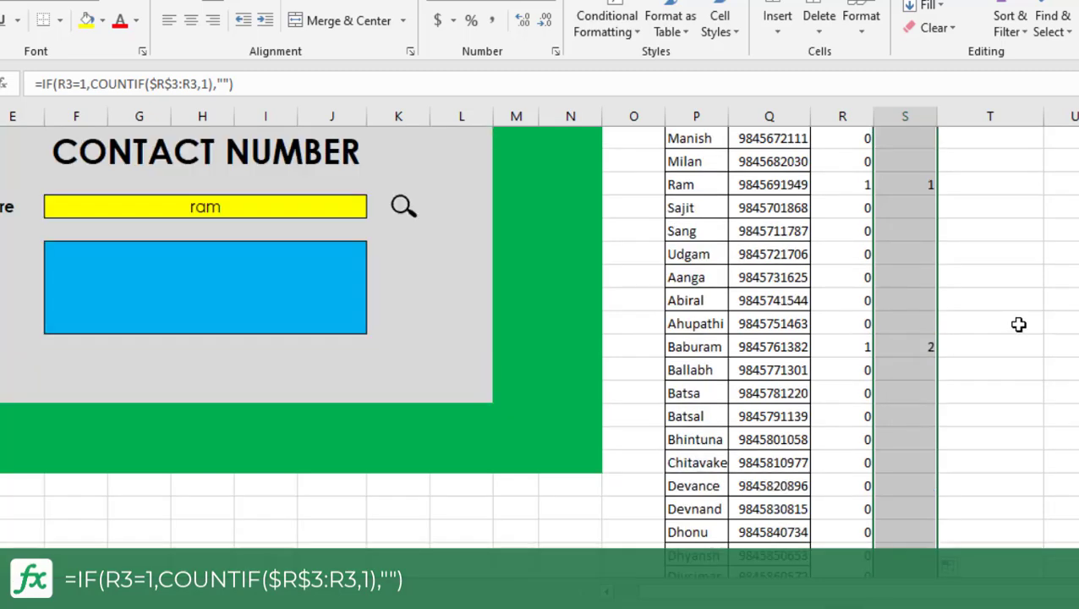
pyautogui.scroll(2, 1014, 321)
pyautogui.click(916, 311)
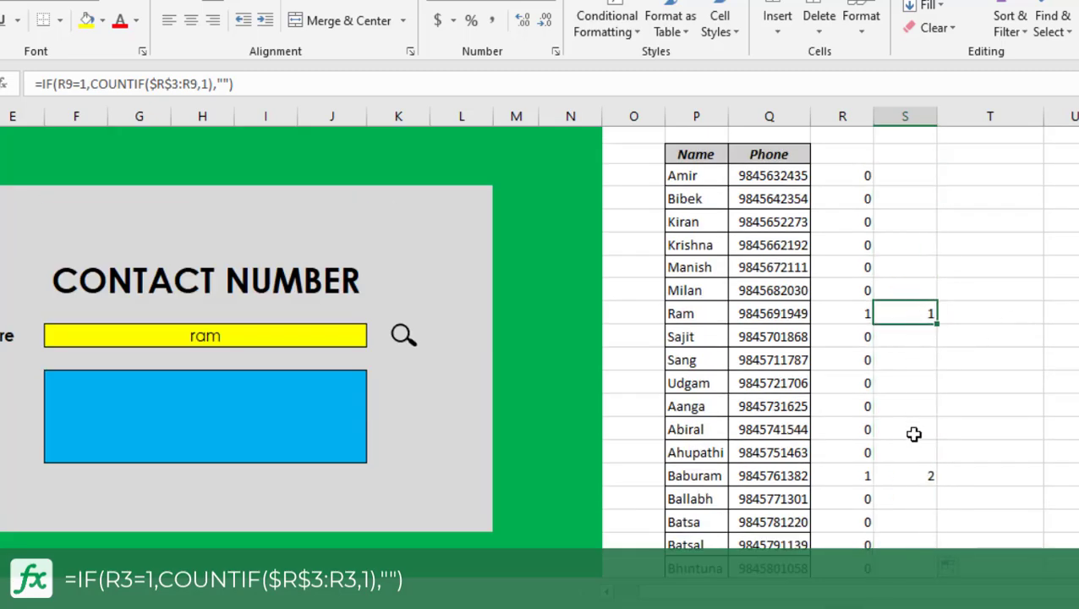
pyautogui.click(906, 477)
pyautogui.scroll(-15, 923, 444)
pyautogui.click(928, 399)
pyautogui.scroll(10, 939, 408)
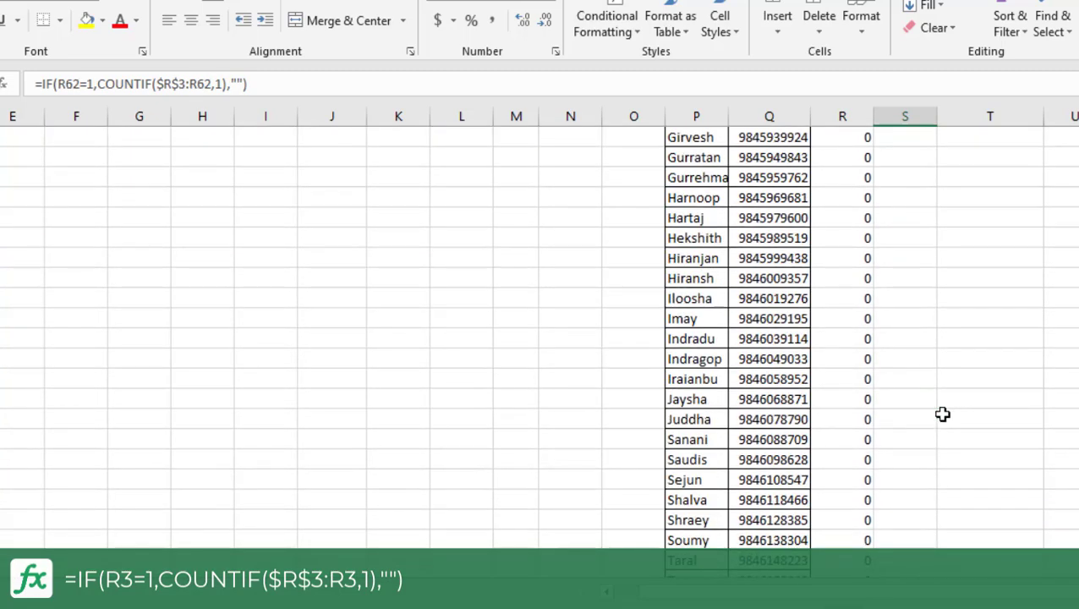
# Start a ROWS formula in T3 whose range begins at the absolute reference $S$3.
pyautogui.scroll(6, 941, 411)
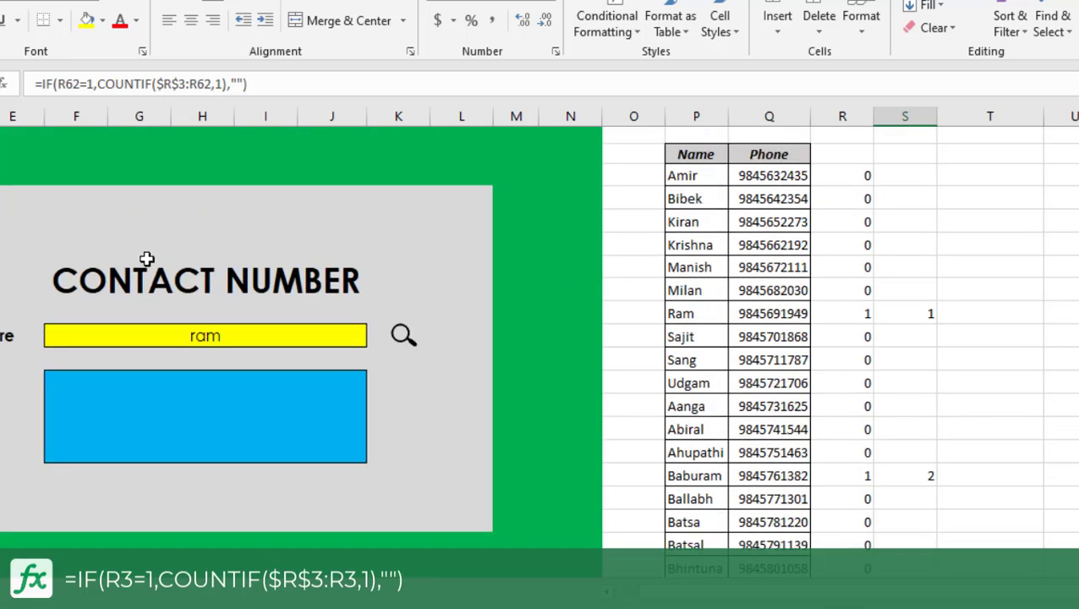
pyautogui.click(222, 333)
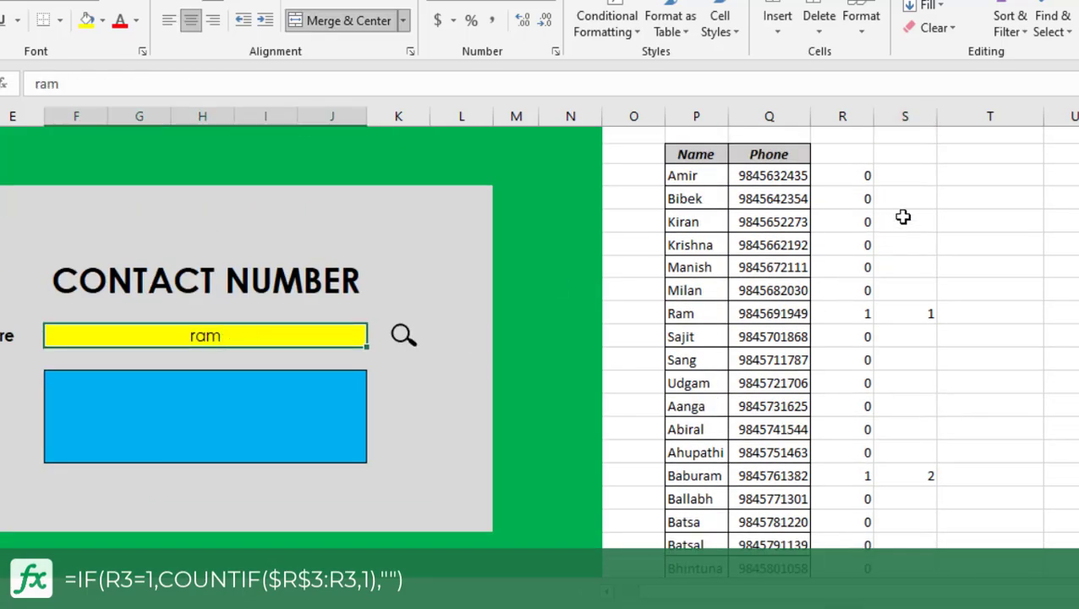
pyautogui.click(973, 175)
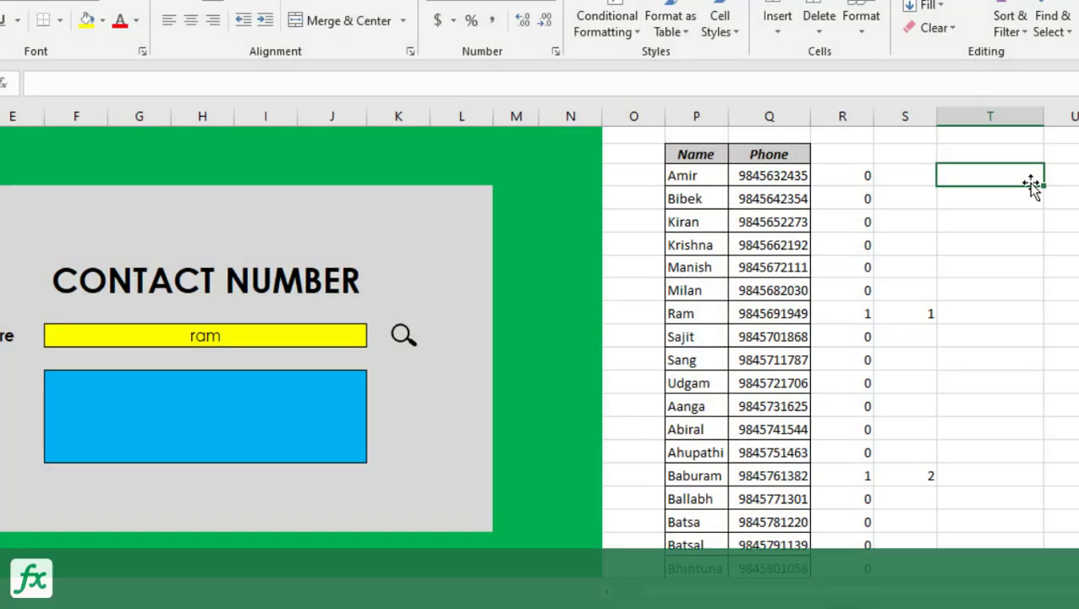
pyautogui.write('=r')
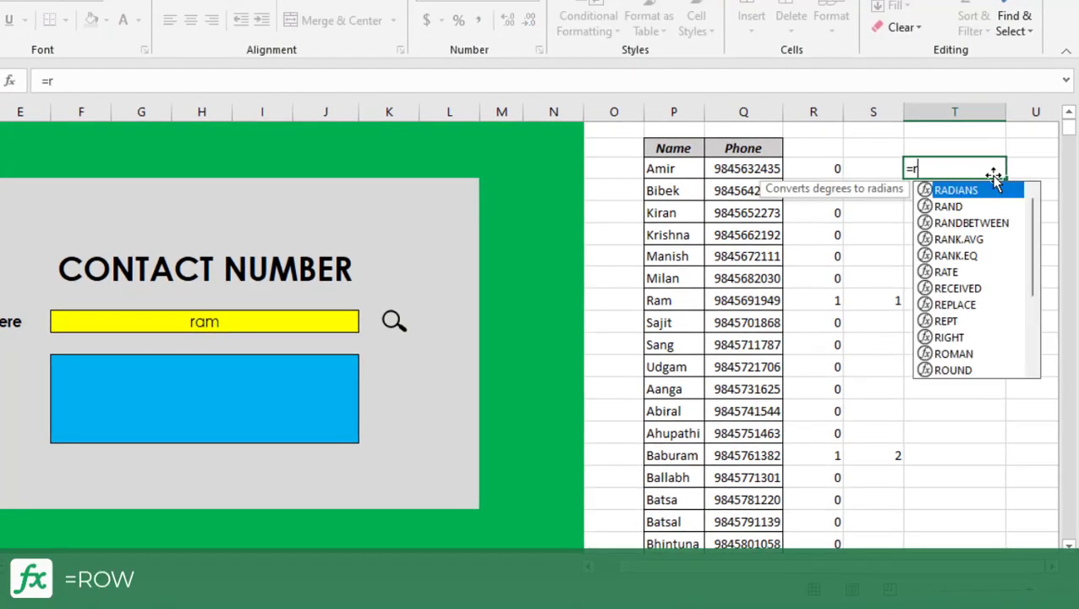
pyautogui.write('ows')
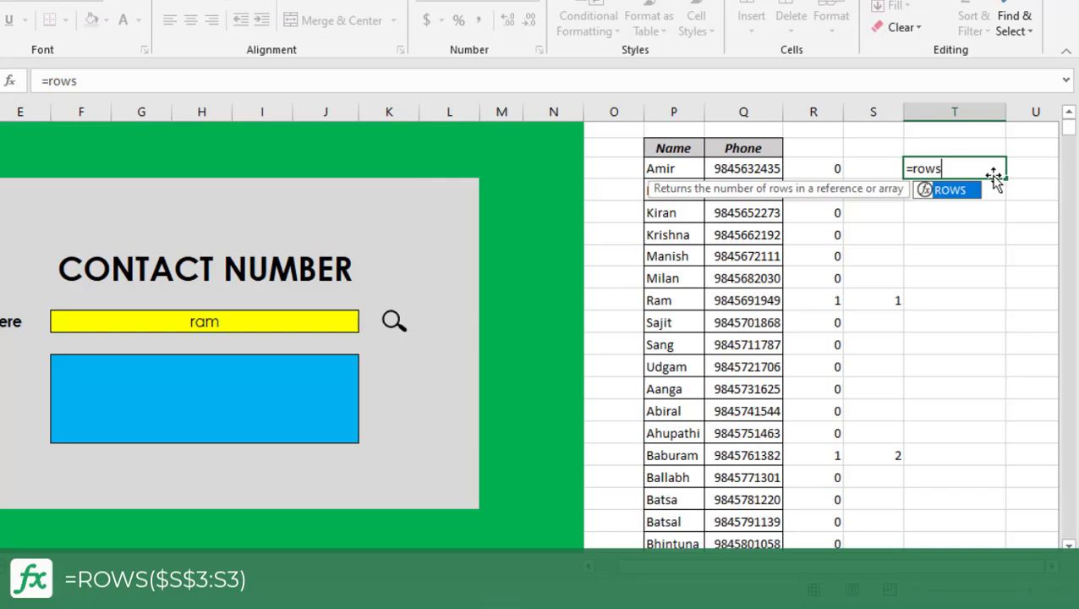
pyautogui.write('(')
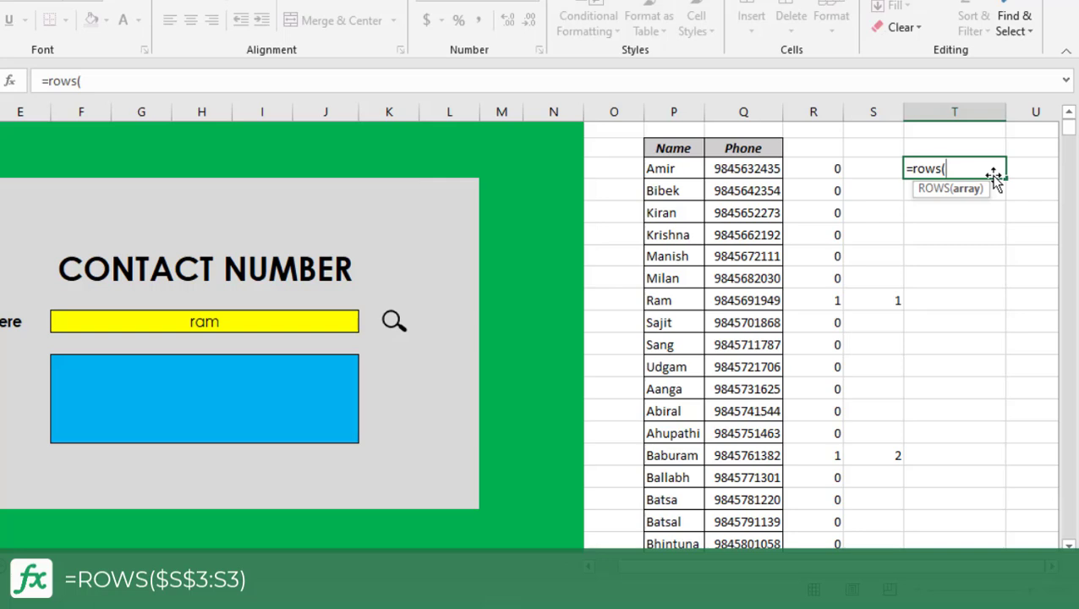
pyautogui.click(880, 171)
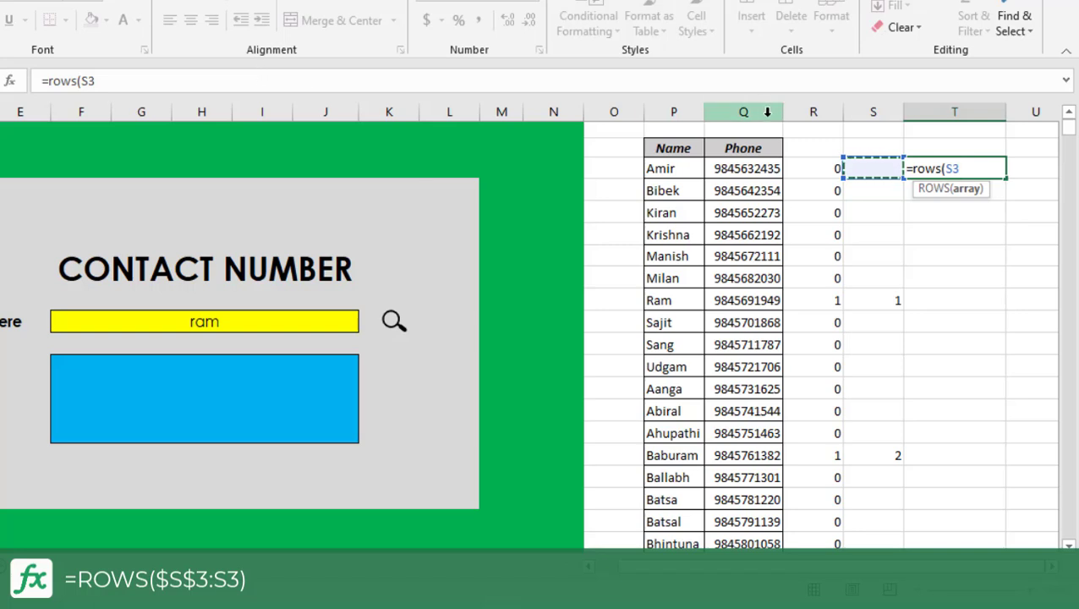
pyautogui.press('F4')
# Complete T3's formula with relative S3 as the range end, giving =ROWS($S$3:S3).
pyautogui.click(356, 80)
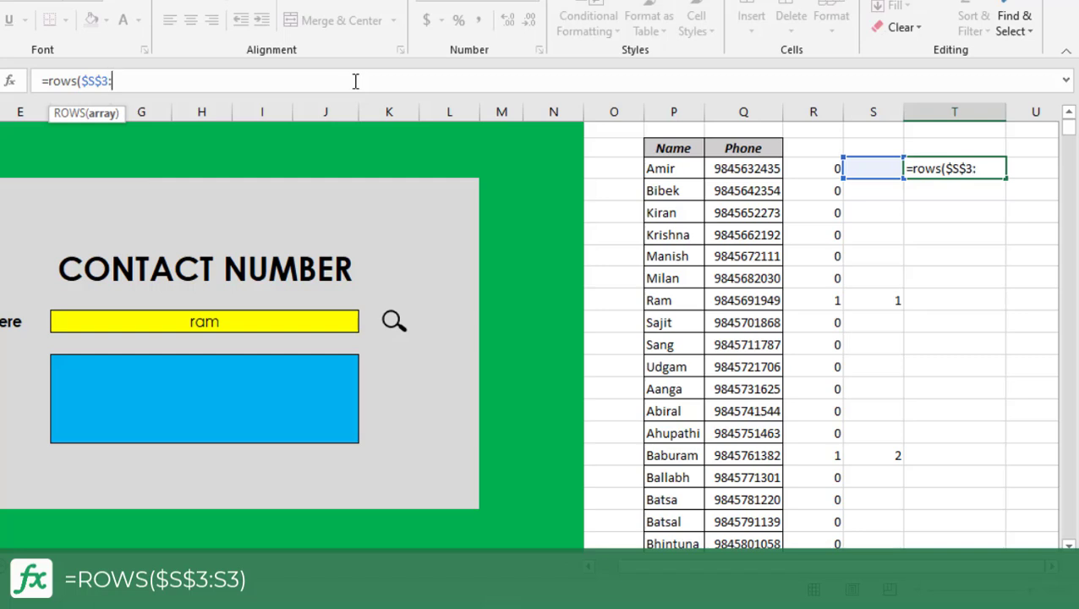
pyautogui.write(':')
pyautogui.click(866, 167)
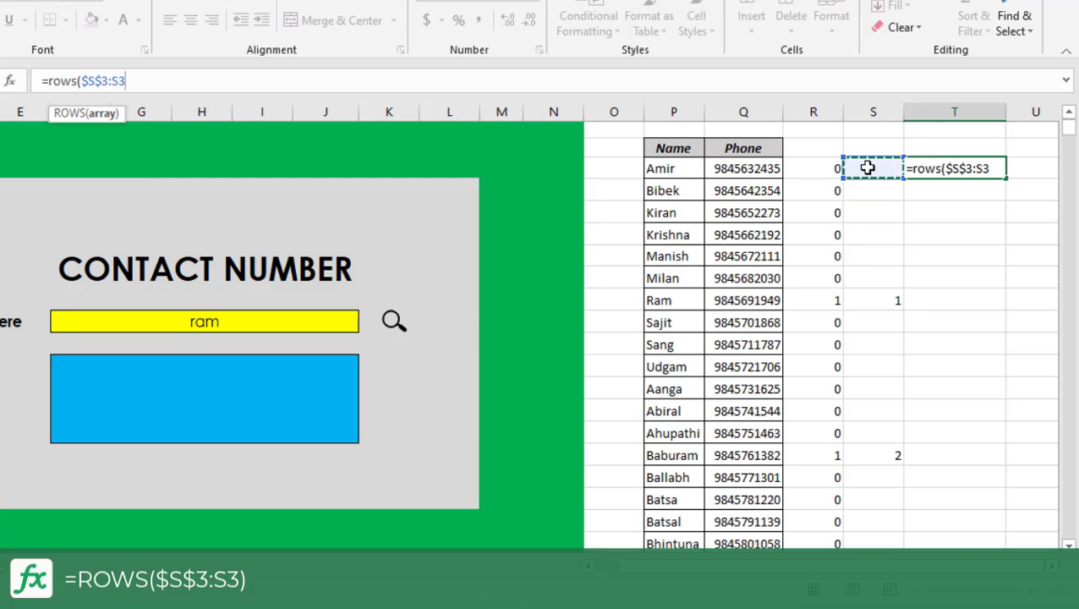
pyautogui.write(')')
pyautogui.press('Return')
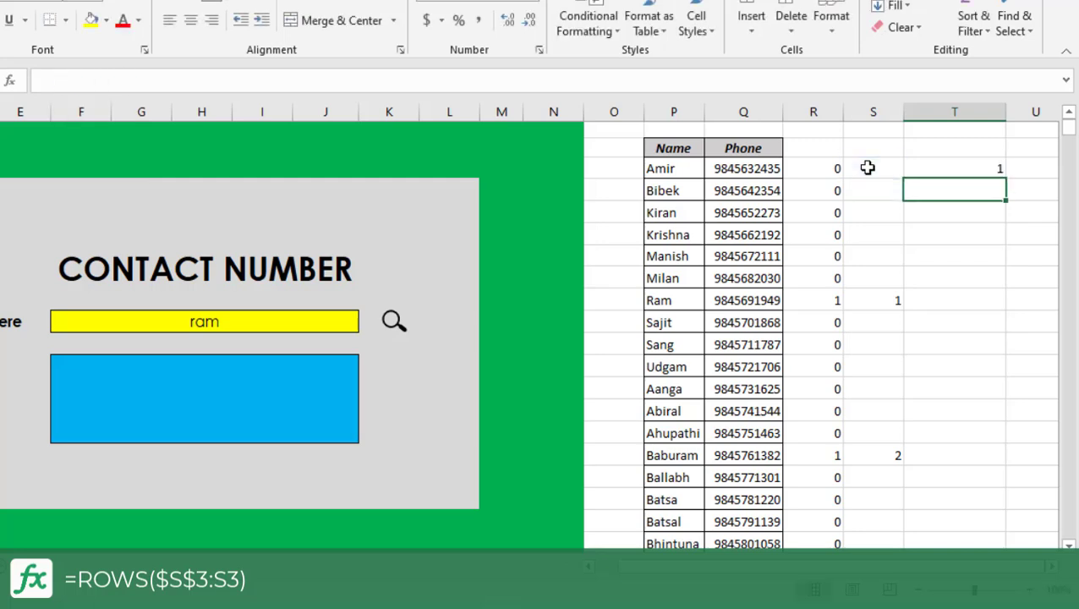
# Wrap T3's ROWS expression in a MATCH function, using it as the lookup value.
pyautogui.click(975, 166)
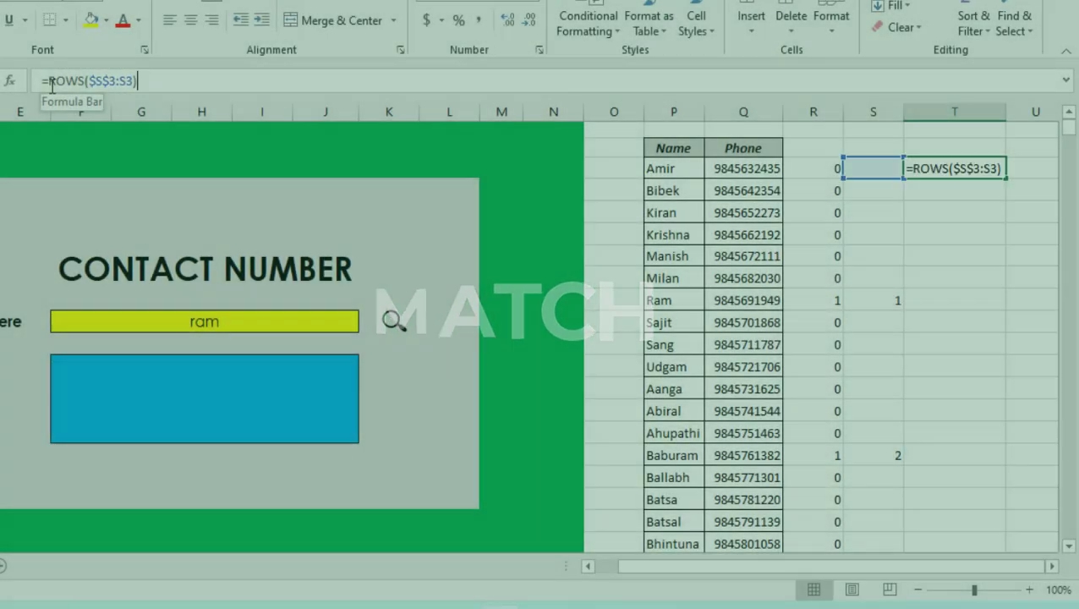
pyautogui.write('match')
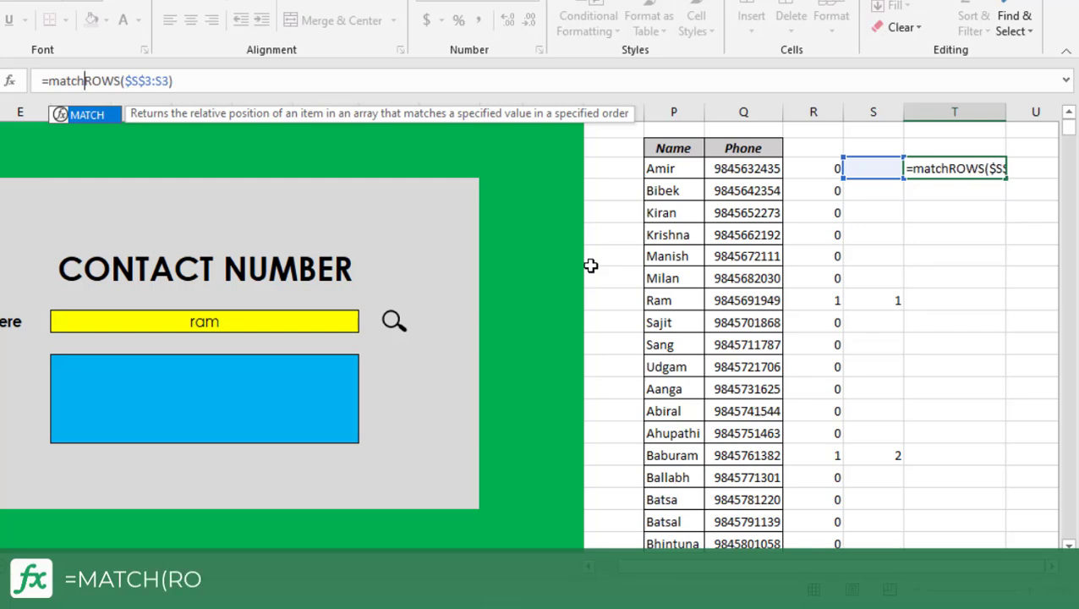
pyautogui.write('(')
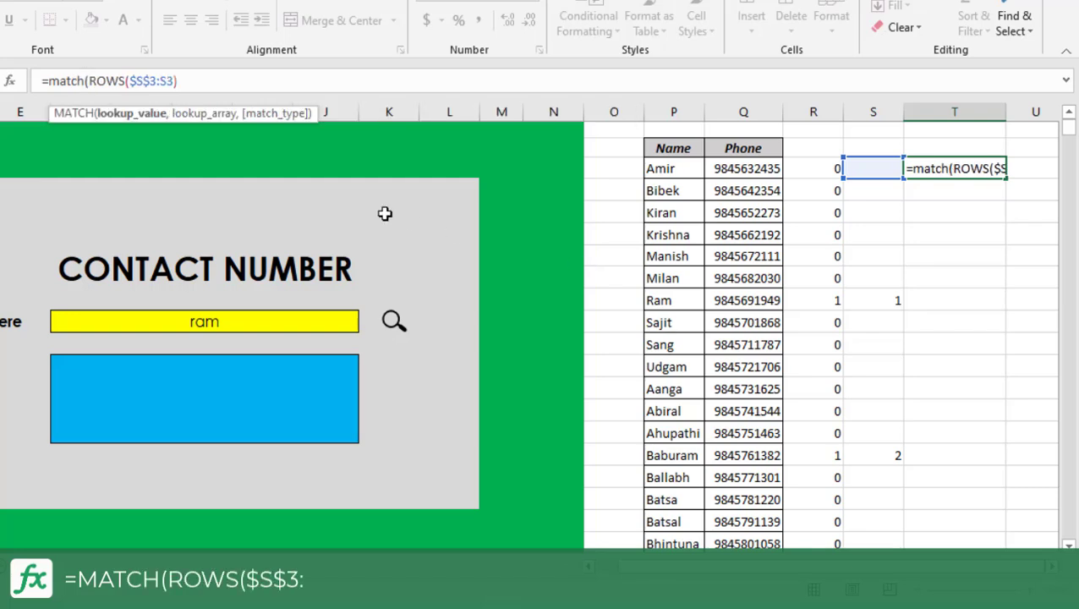
pyautogui.click(205, 81)
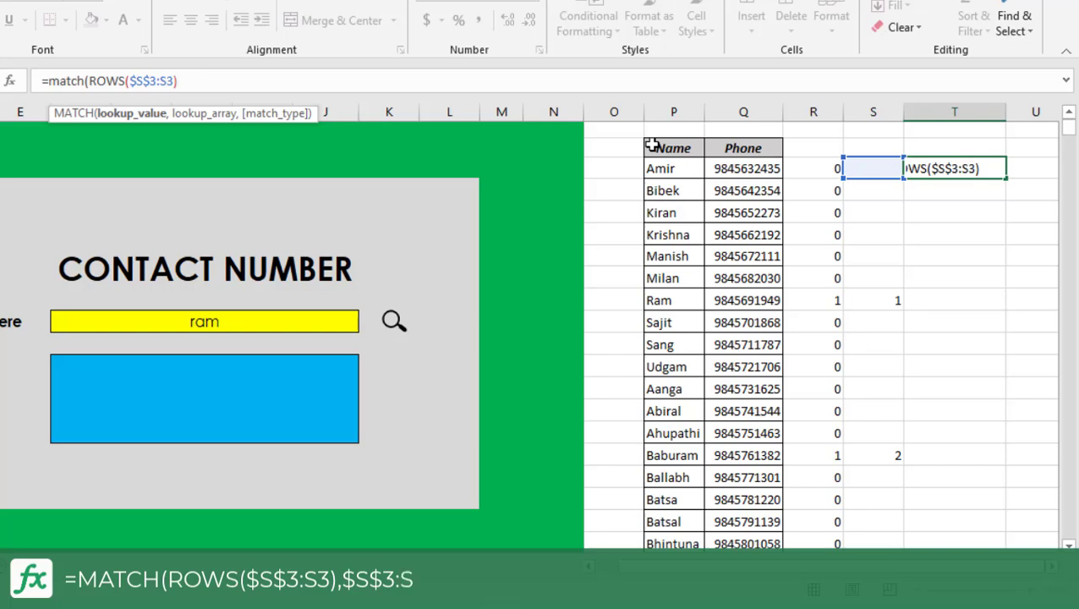
pyautogui.write(',')
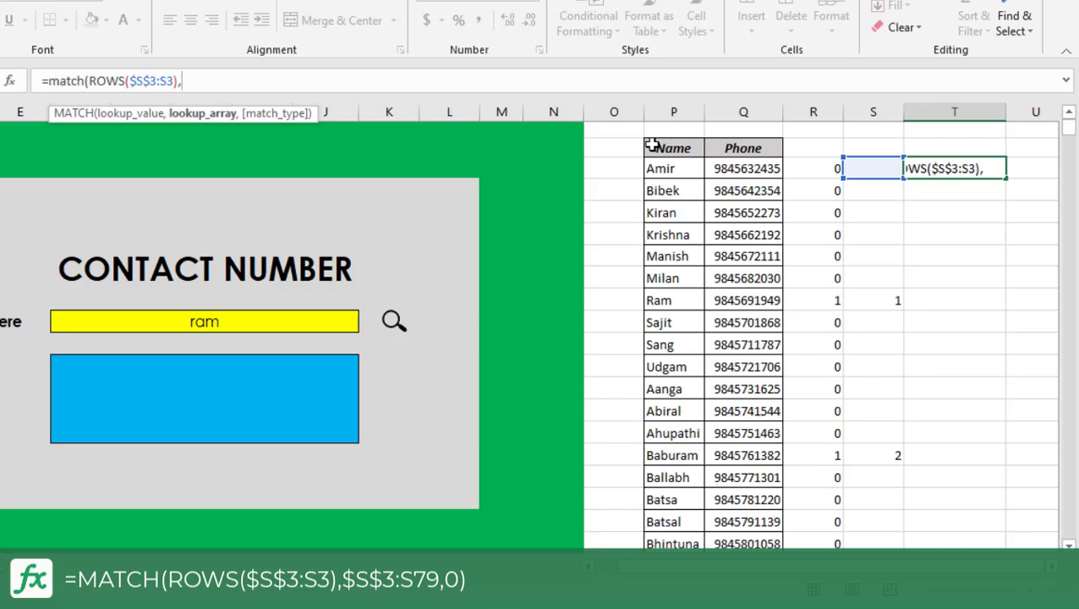
# Complete T3's MATCH with lookup array $S$3:S79 and exact match type 0, giving =MATCH(ROWS($S$3:S3),$S$3:S79,0).
pyautogui.click(868, 168)
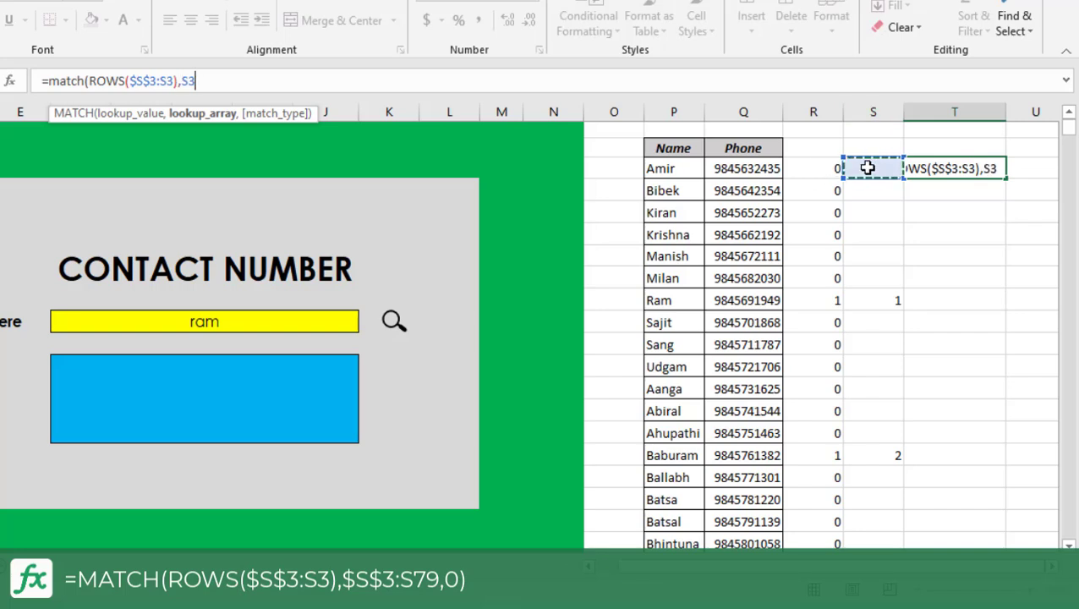
pyautogui.press('F4')
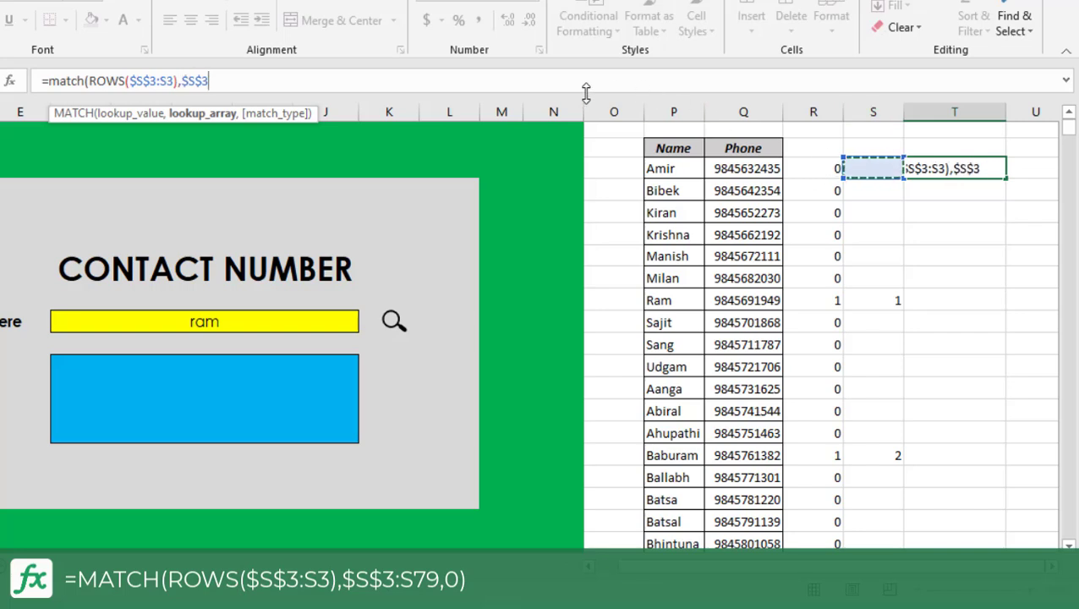
pyautogui.click(319, 82)
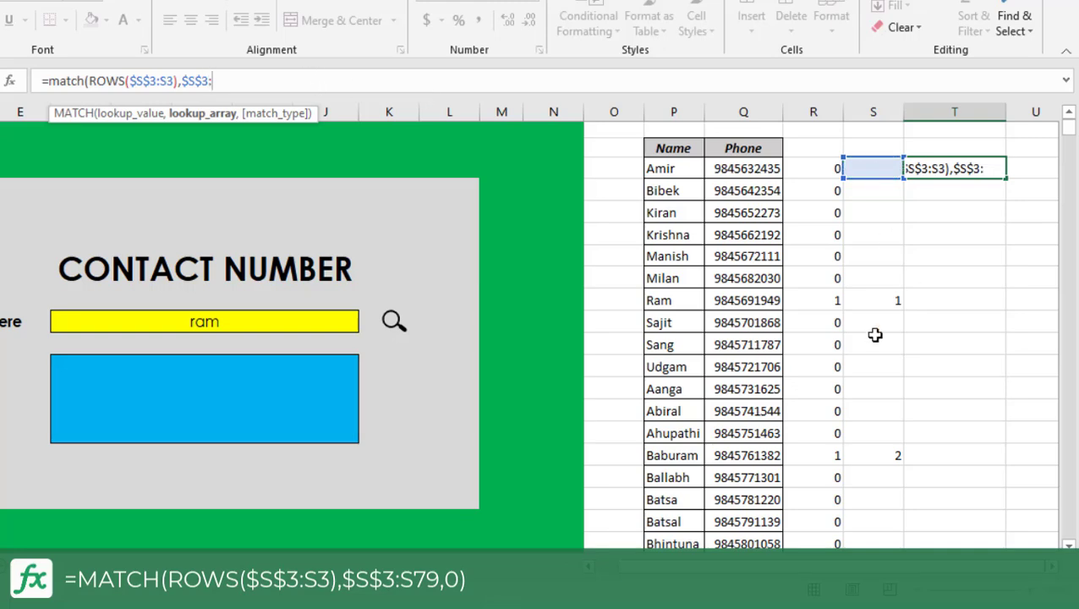
pyautogui.scroll(-4, 876, 237)
pyautogui.scroll(-20, 879, 235)
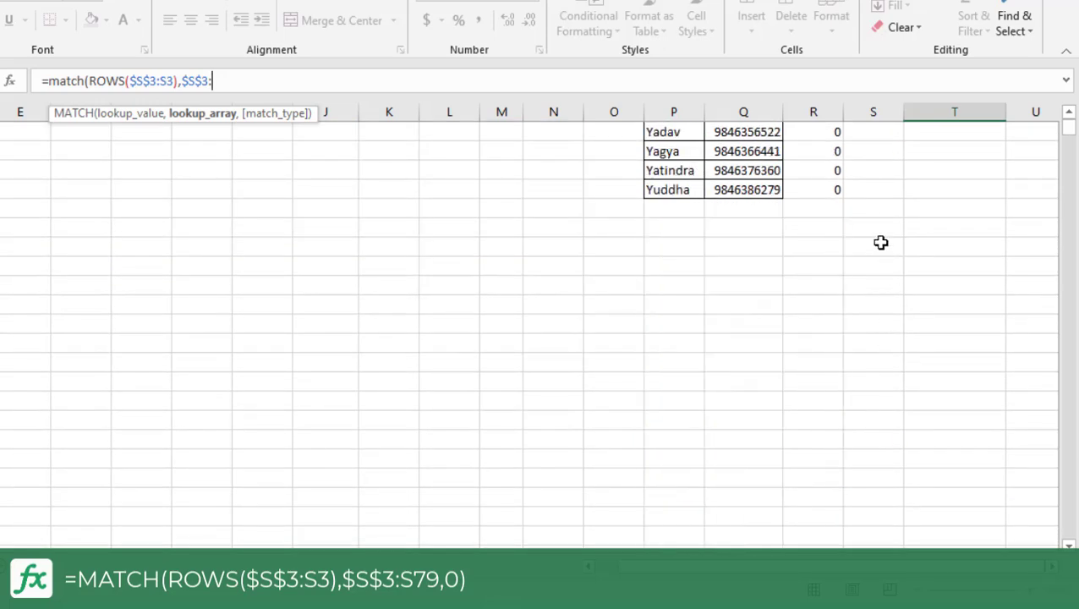
pyautogui.click(864, 187)
pyautogui.scroll(5, 614, 320)
pyautogui.scroll(20, 615, 320)
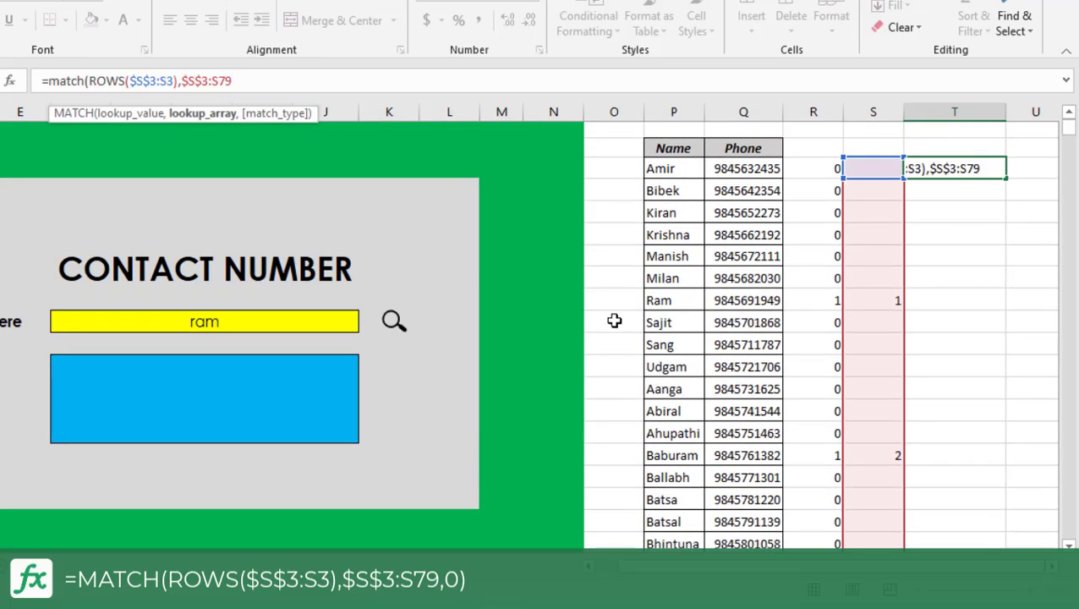
pyautogui.write(',0')
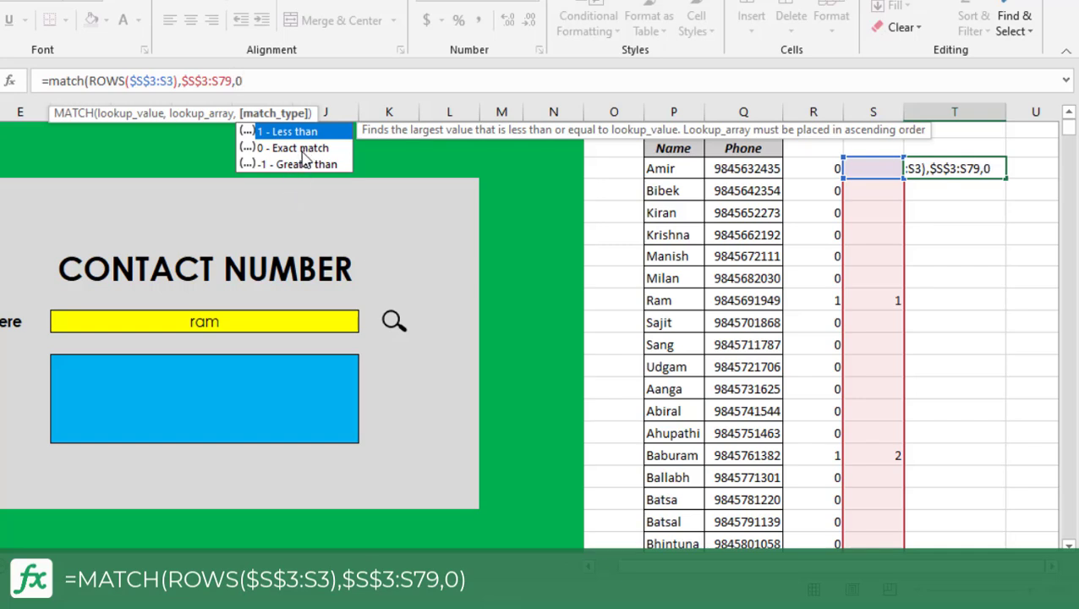
pyautogui.press('Return')
pyautogui.press('Return')
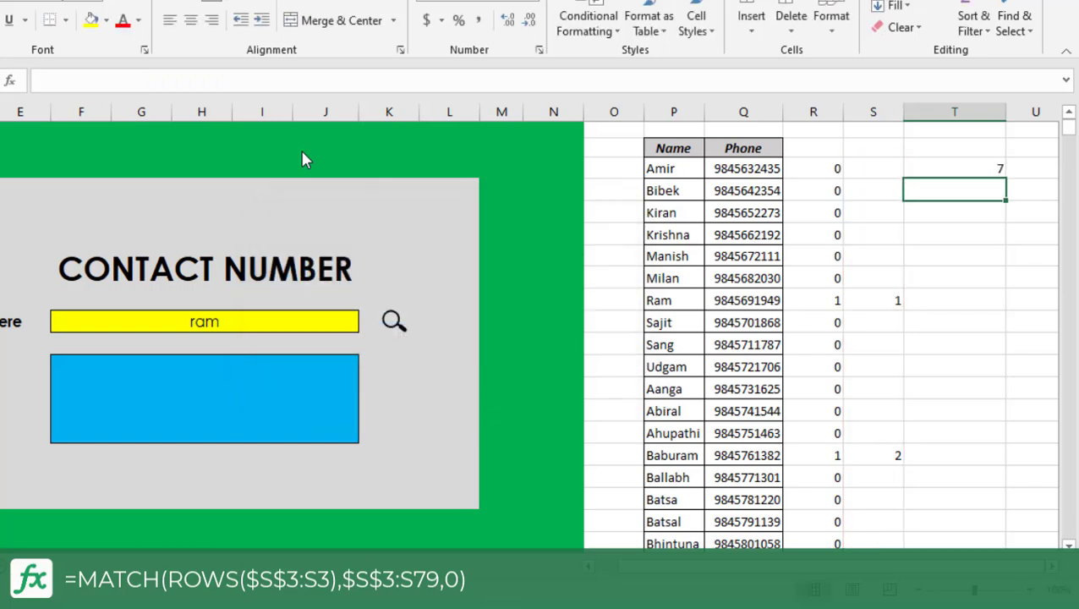
# Fill T3's MATCH formula down column T for the whole contact list and check the returned positions against column S.
pyautogui.click(979, 171)
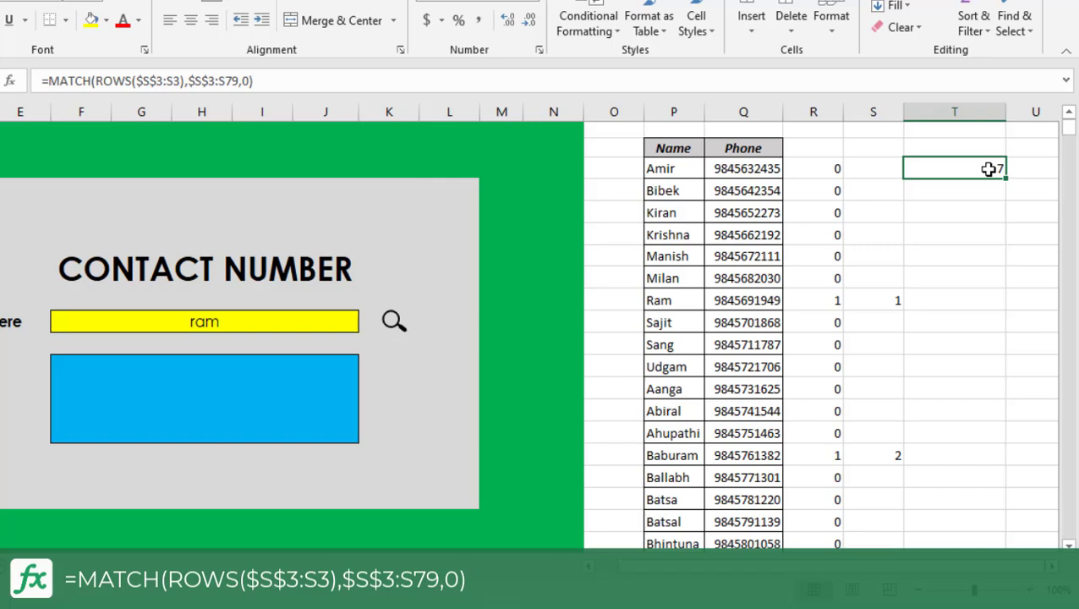
pyautogui.click(870, 301)
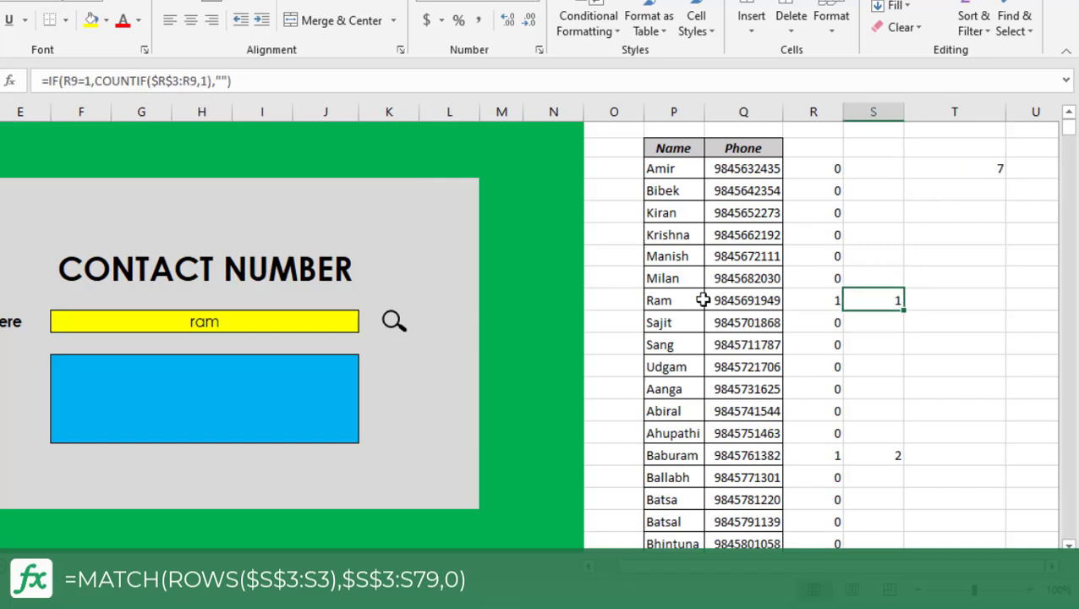
pyautogui.click(886, 456)
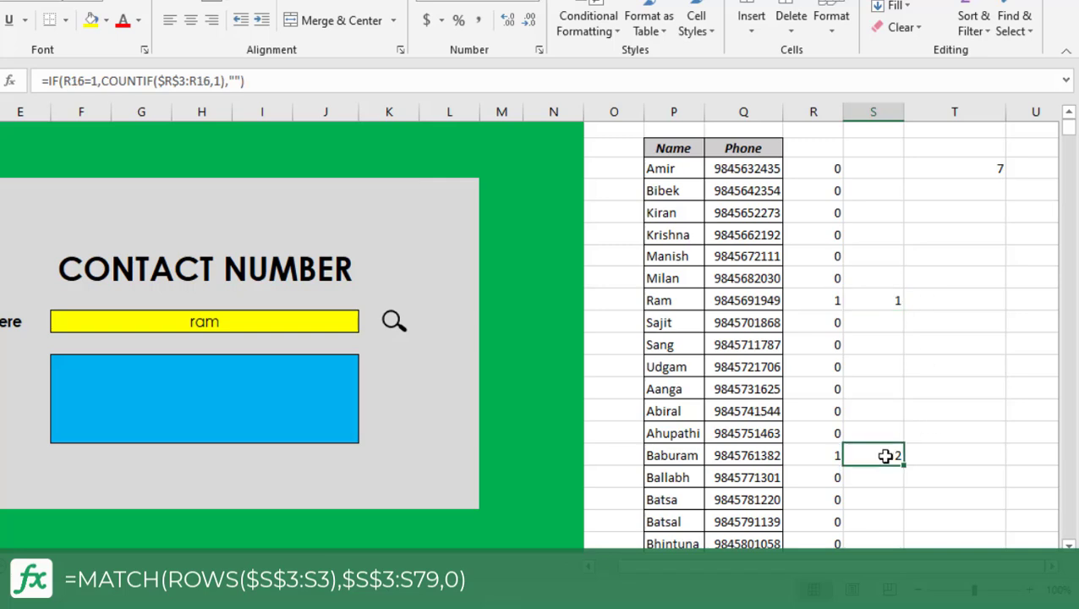
pyautogui.click(987, 168)
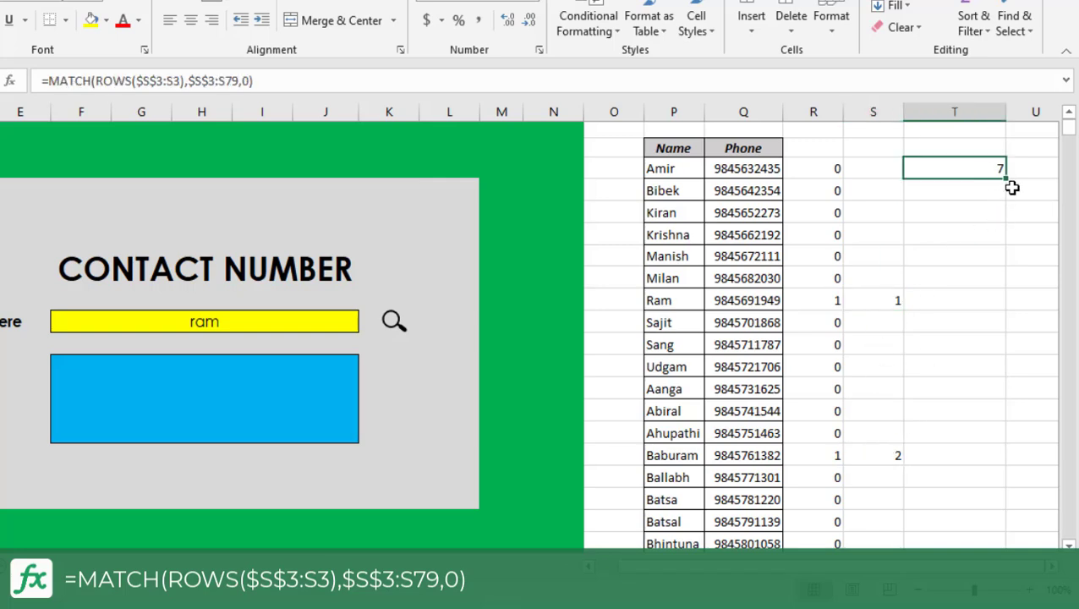
pyautogui.doubleClick(1006, 181)
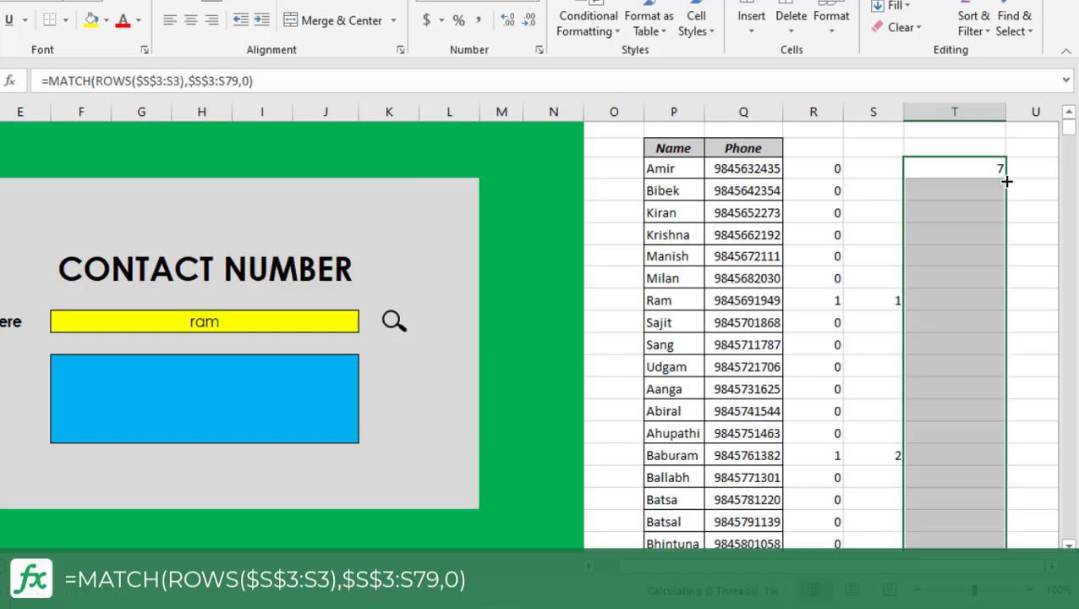
pyautogui.click(997, 191)
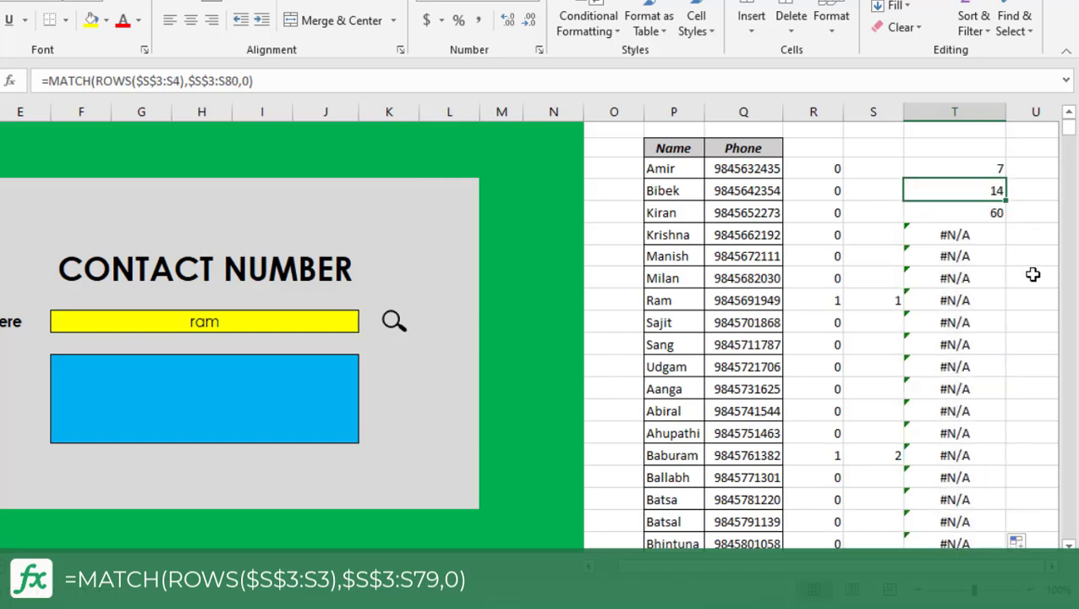
pyautogui.click(995, 214)
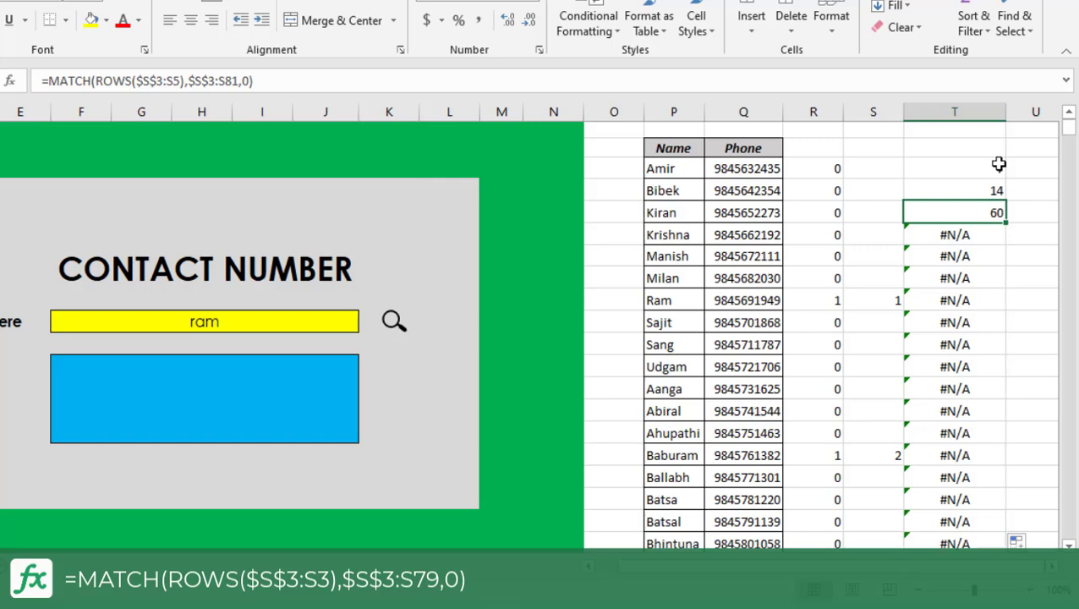
pyautogui.moveTo(999, 164); pyautogui.dragTo(997, 228)
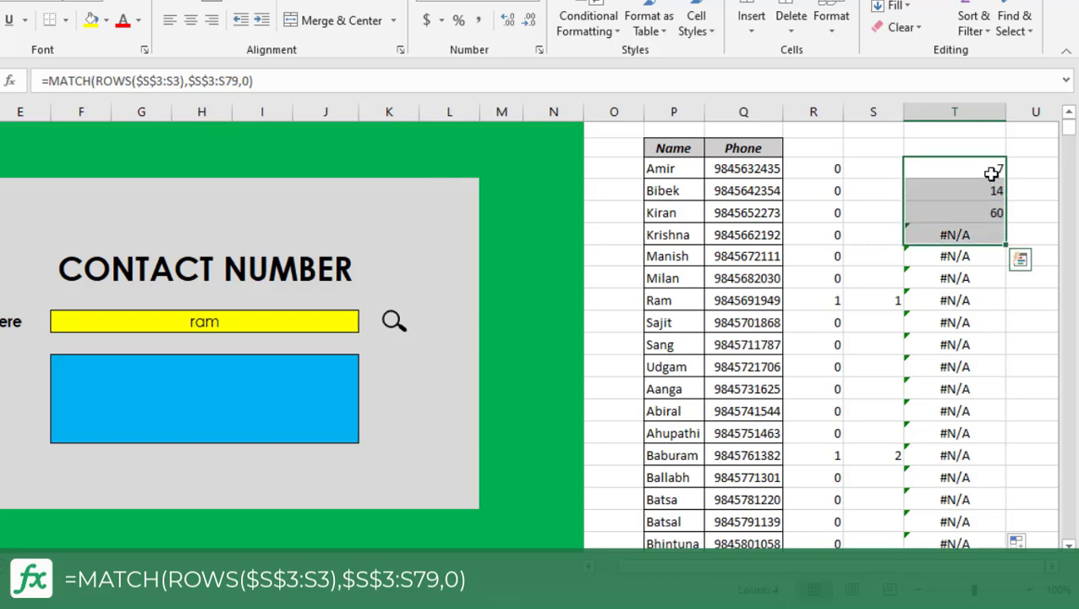
pyautogui.moveTo(994, 169); pyautogui.dragTo(995, 211)
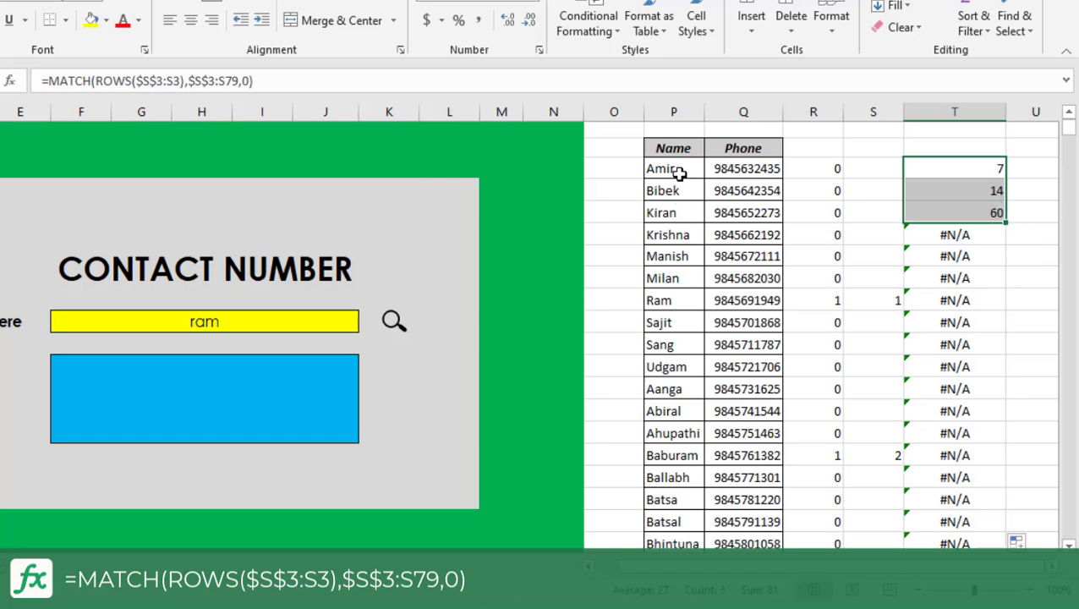
# Wrap T3's MATCH formula in an INDEX function so the returned position can serve as the row number.
pyautogui.click(996, 168)
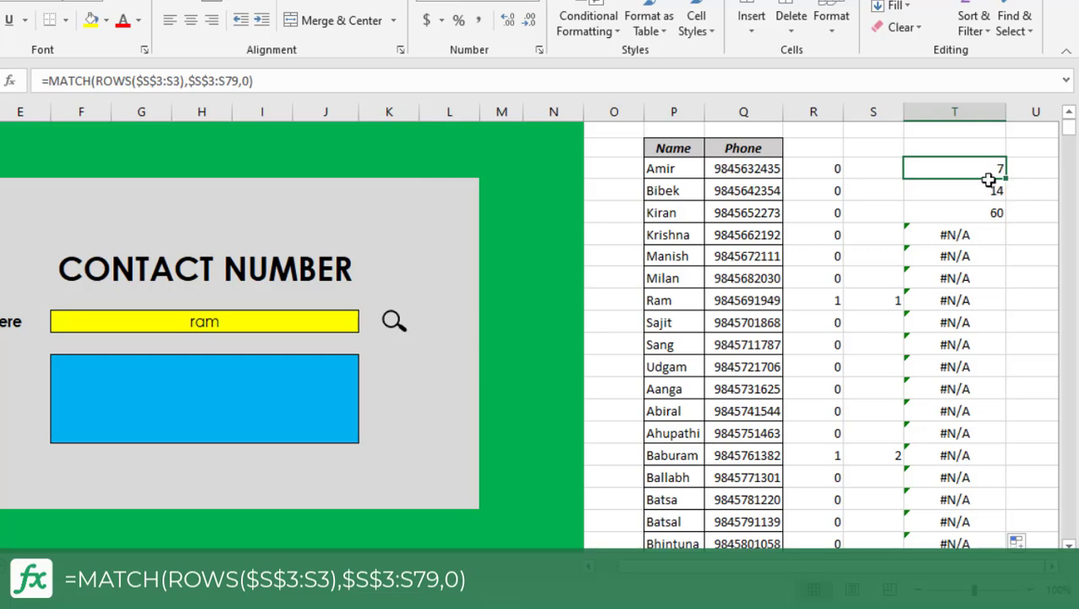
pyautogui.click(49, 80)
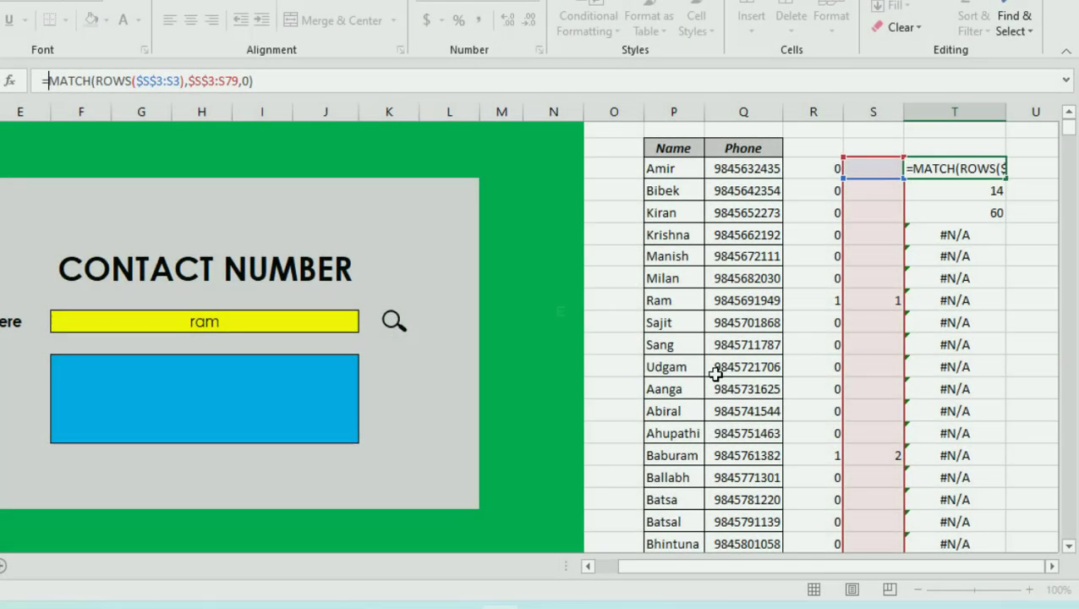
pyautogui.write('in')
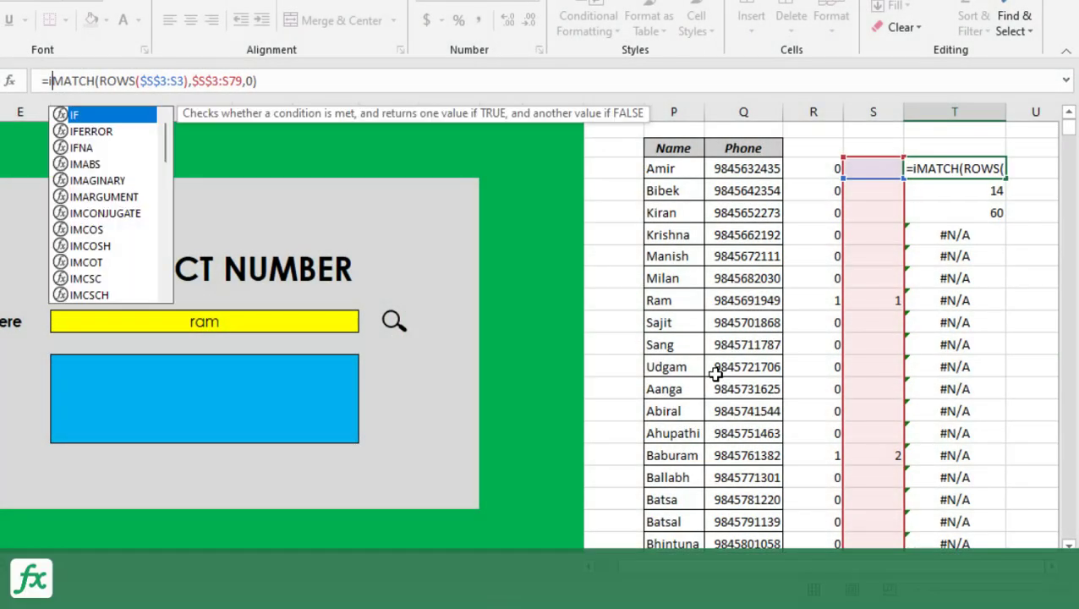
pyautogui.write('dex')
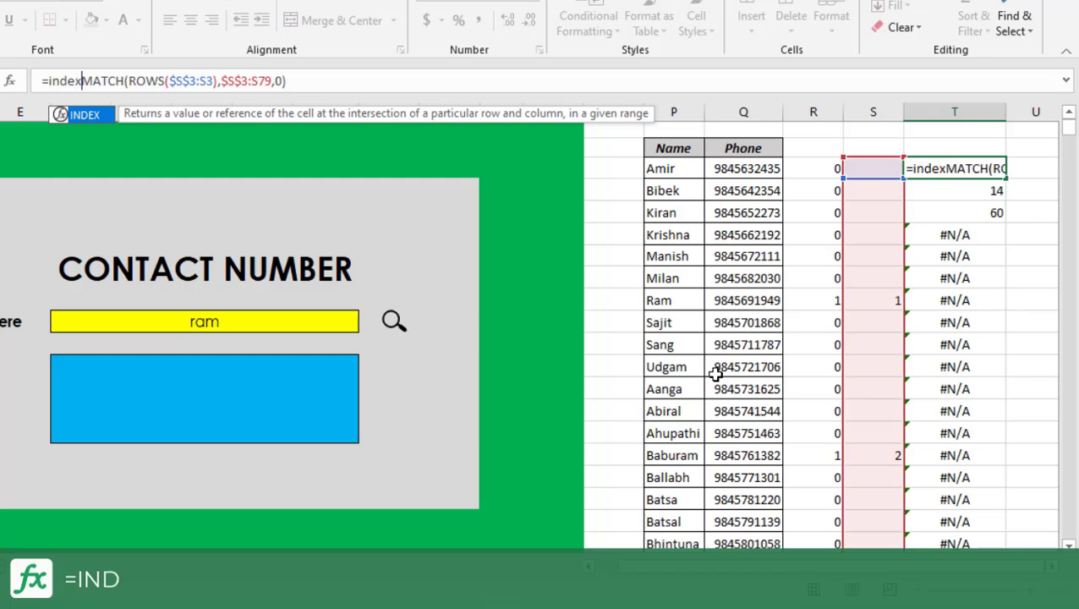
pyautogui.write('(')
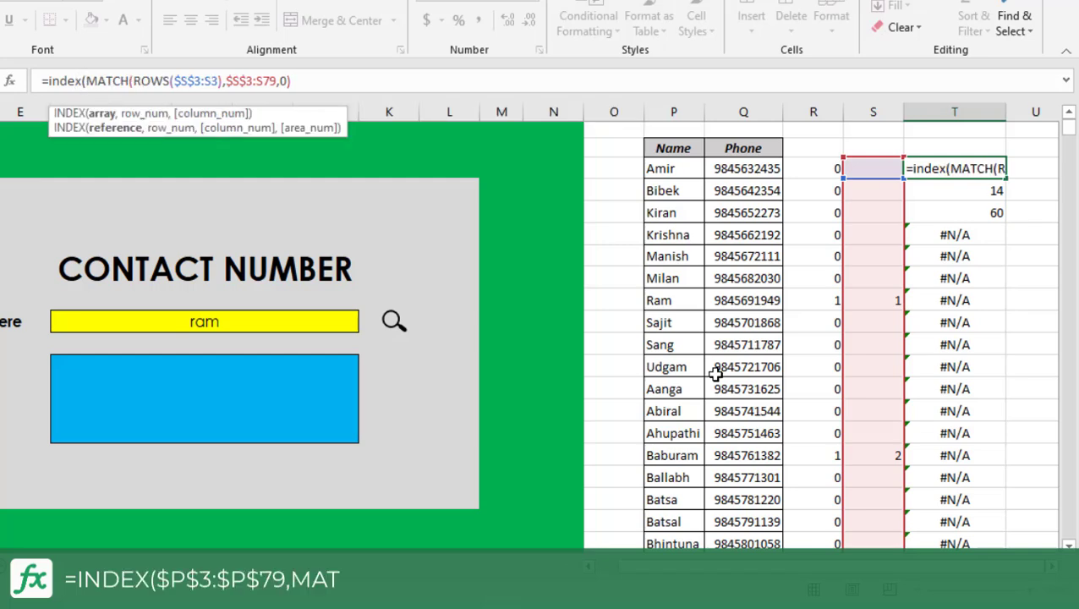
# Complete T3's INDEX with absolute name range $P$3:$P$79 as the array, giving =INDEX($P$3:$P$79,MATCH(ROWS($S$3:S3),$S$3:S79,0)).
pyautogui.click(671, 170)
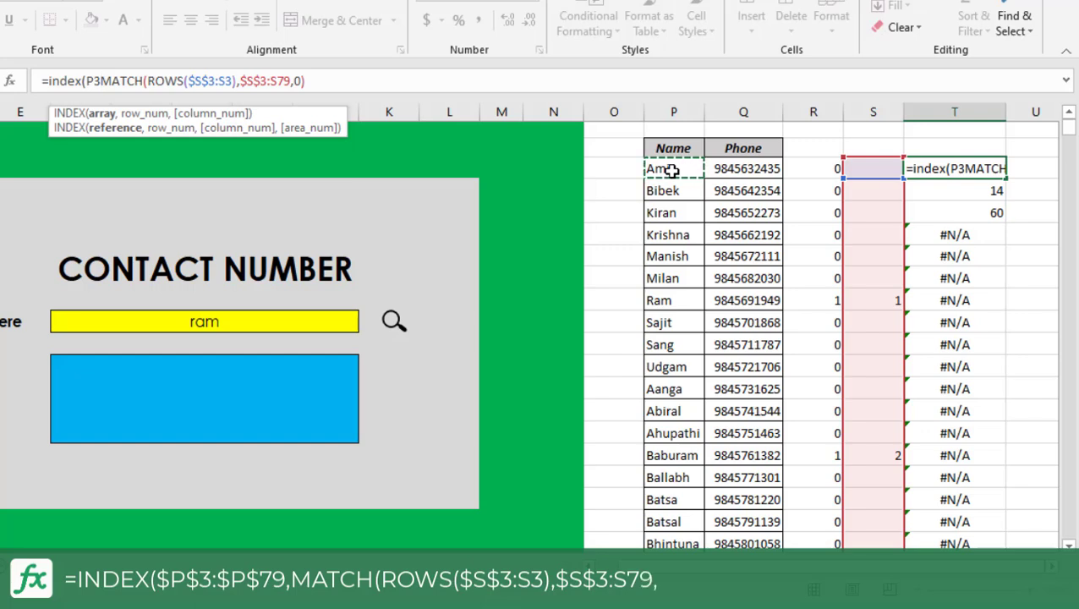
pyautogui.press('F4')
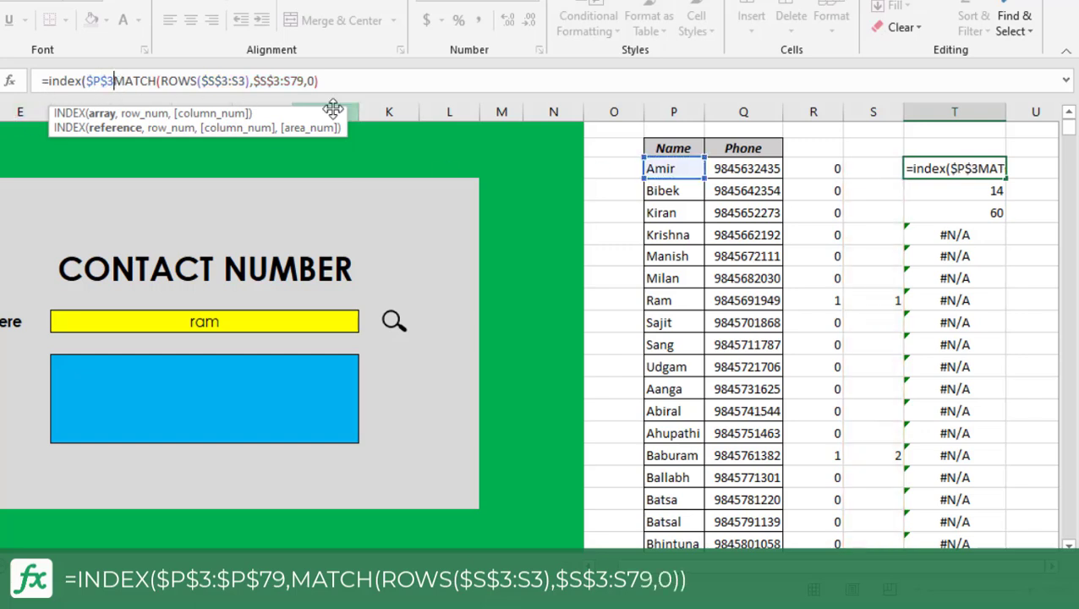
pyautogui.write(':')
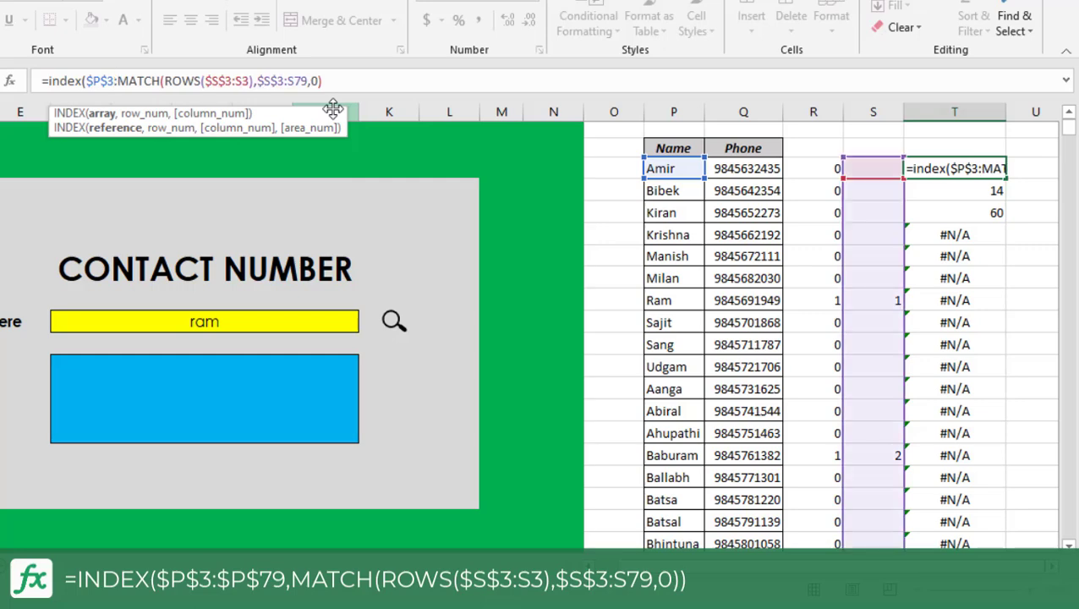
pyautogui.scroll(-15, 668, 212)
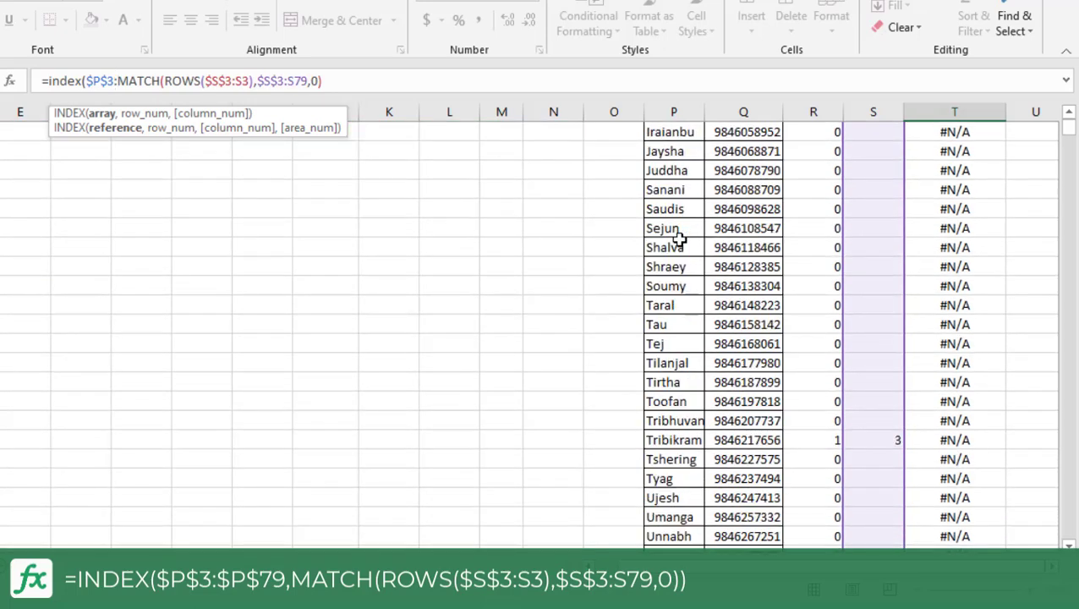
pyautogui.scroll(-7, 679, 239)
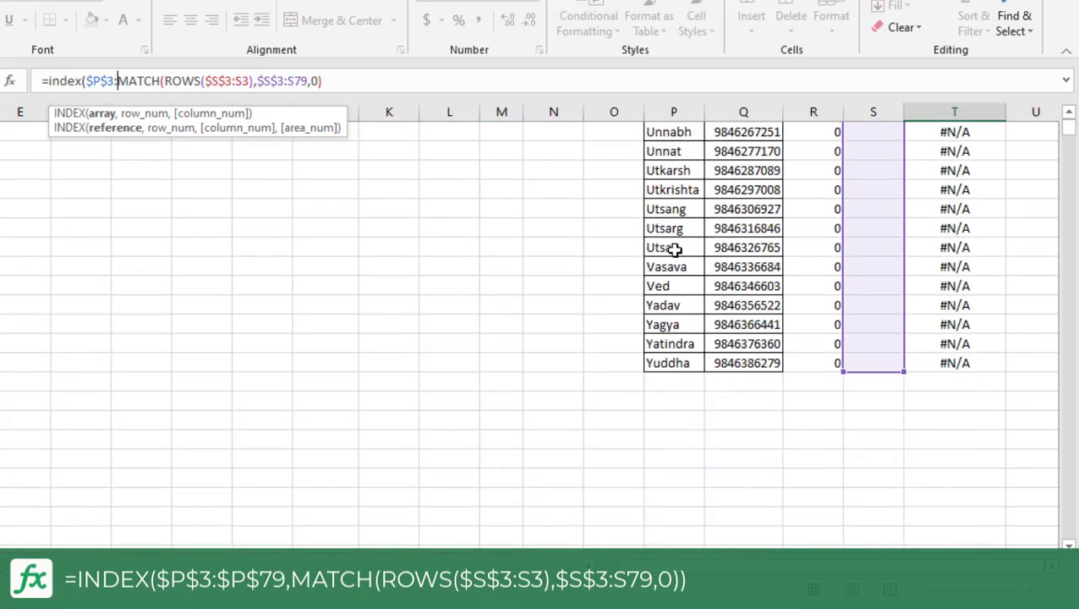
pyautogui.click(667, 365)
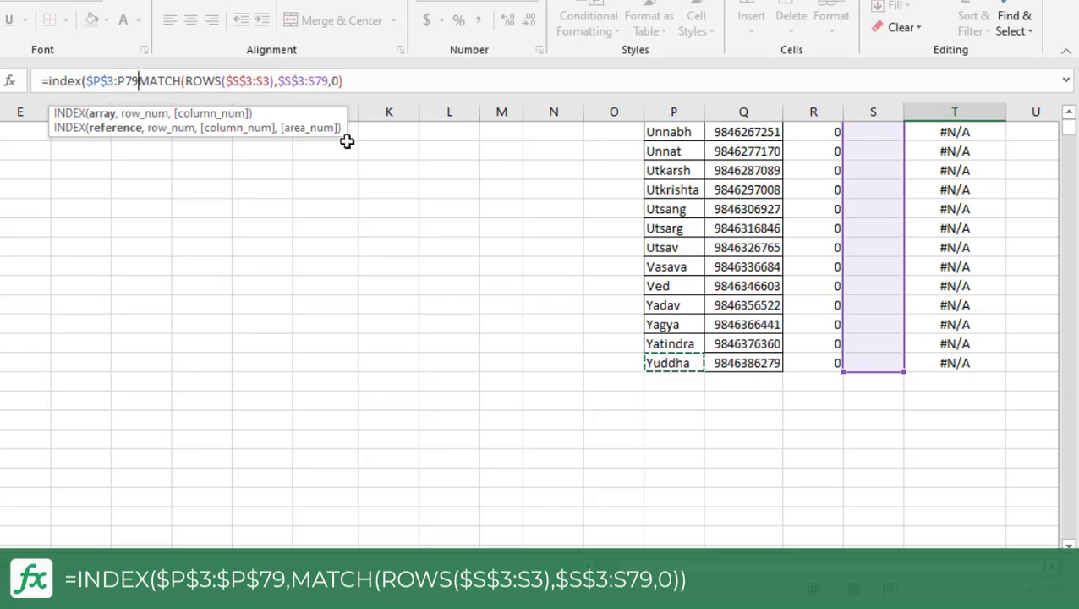
pyautogui.press('F4')
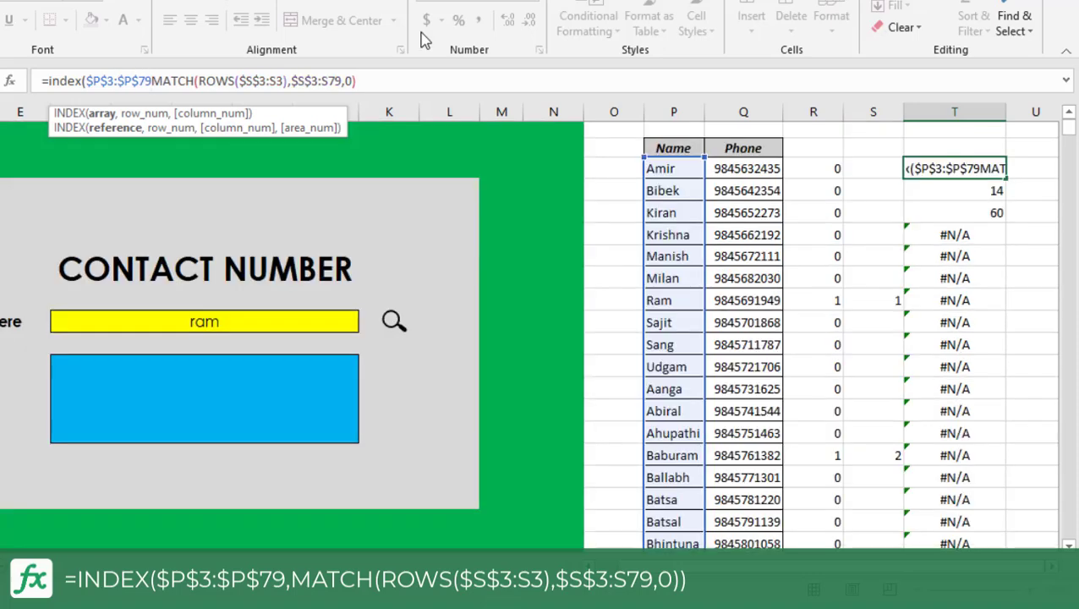
pyautogui.write(',')
pyautogui.press('Return')
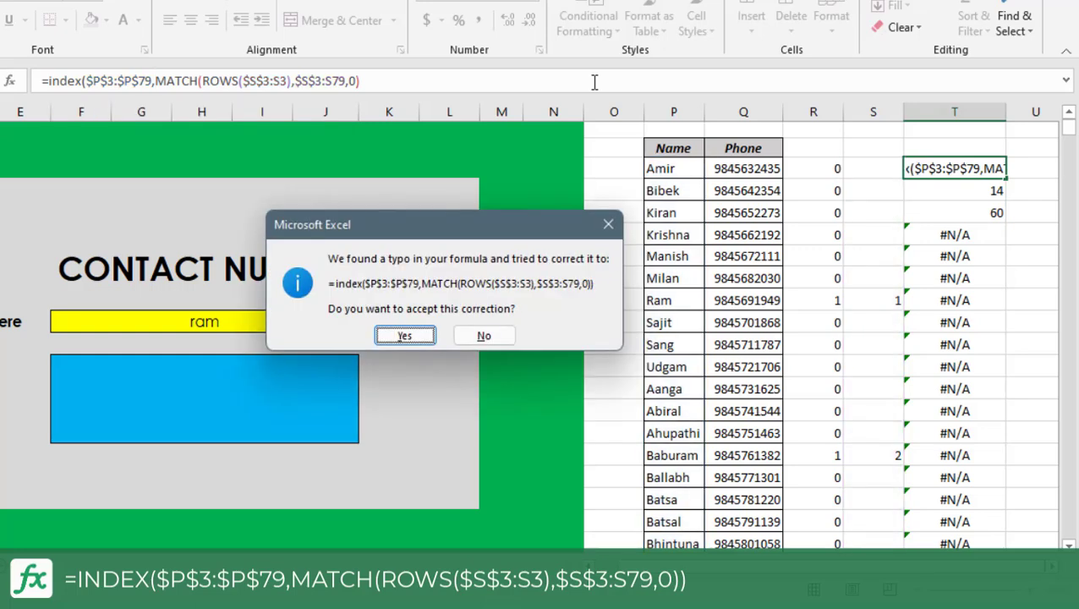
pyautogui.press('Return')
# Fill T3's INDEX formula down column T for the whole contact list and check the first three cells.
pyautogui.click(940, 168)
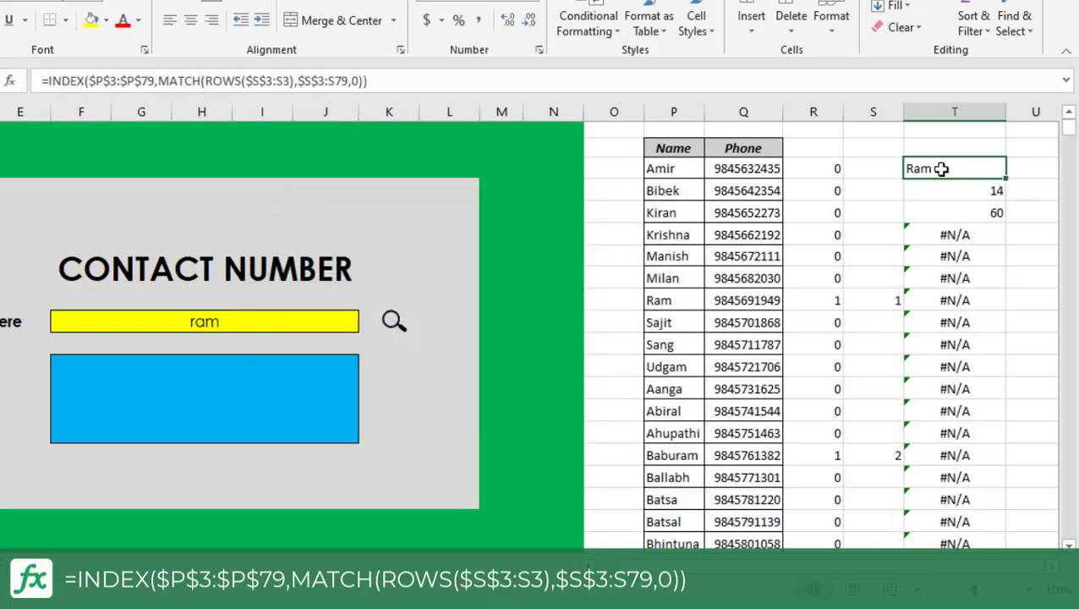
pyautogui.doubleClick(1008, 179)
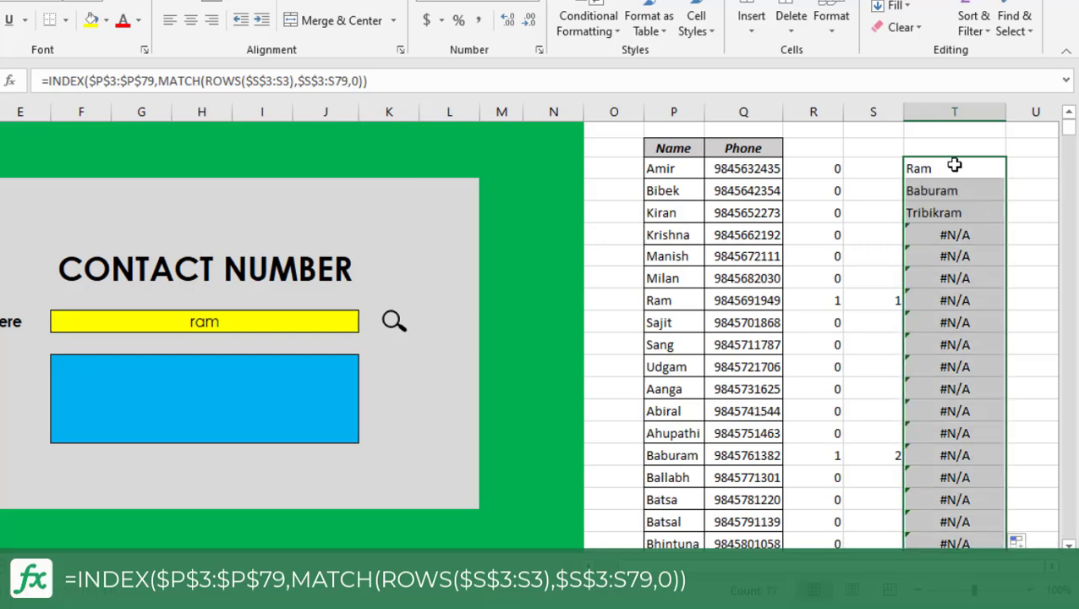
pyautogui.click(955, 168)
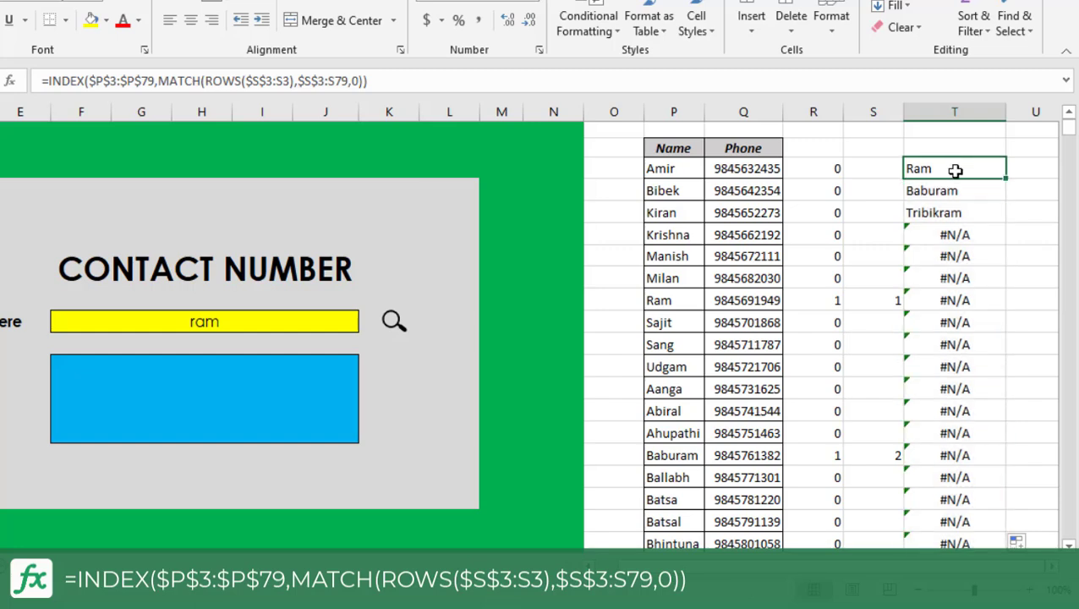
pyautogui.click(957, 191)
pyautogui.click(961, 212)
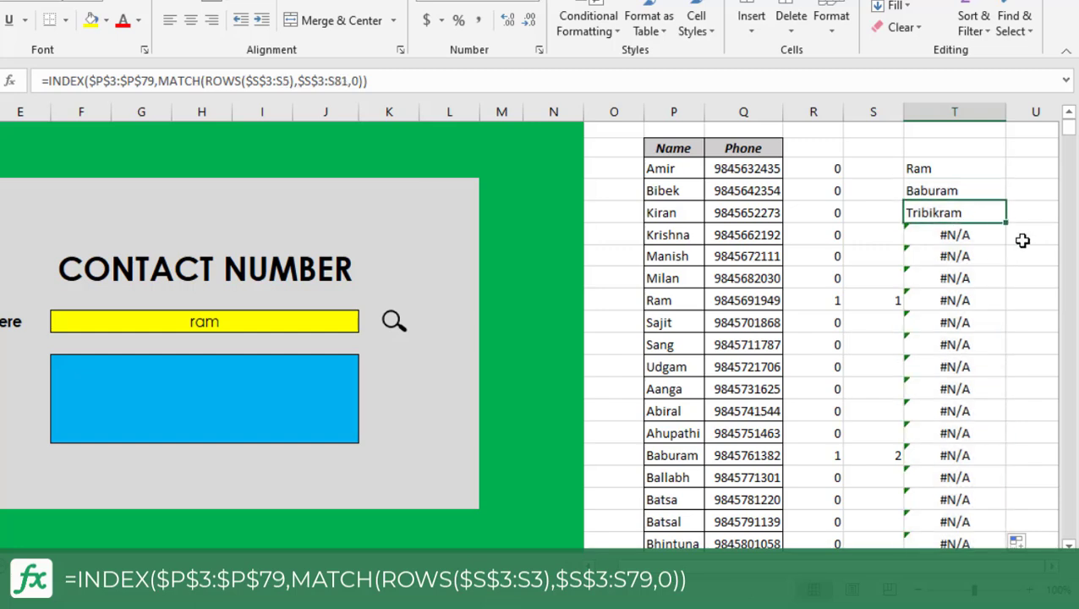
# Test the lookup by entering ami in the yellow search cell and compare T3 with the first listed name.
pyautogui.click(252, 324)
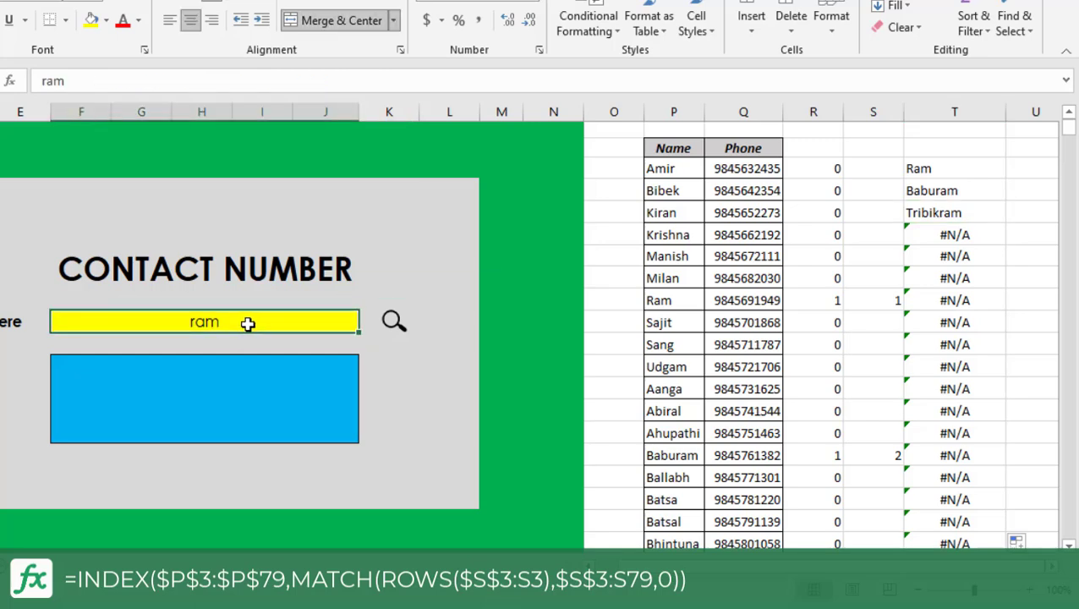
pyautogui.write('ami')
pyautogui.press('Return')
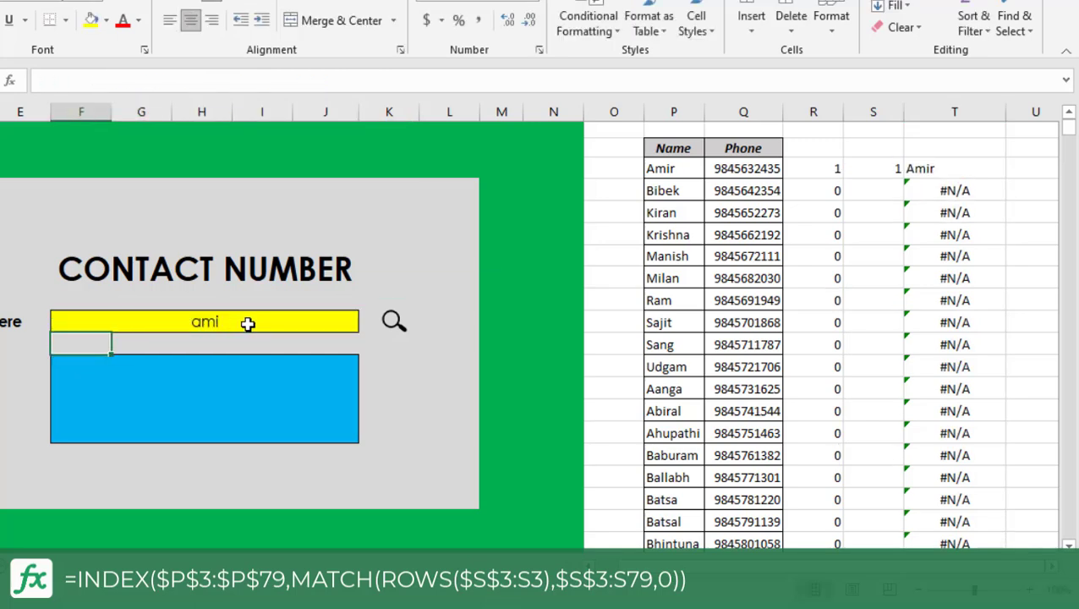
pyautogui.click(665, 168)
pyautogui.click(954, 167)
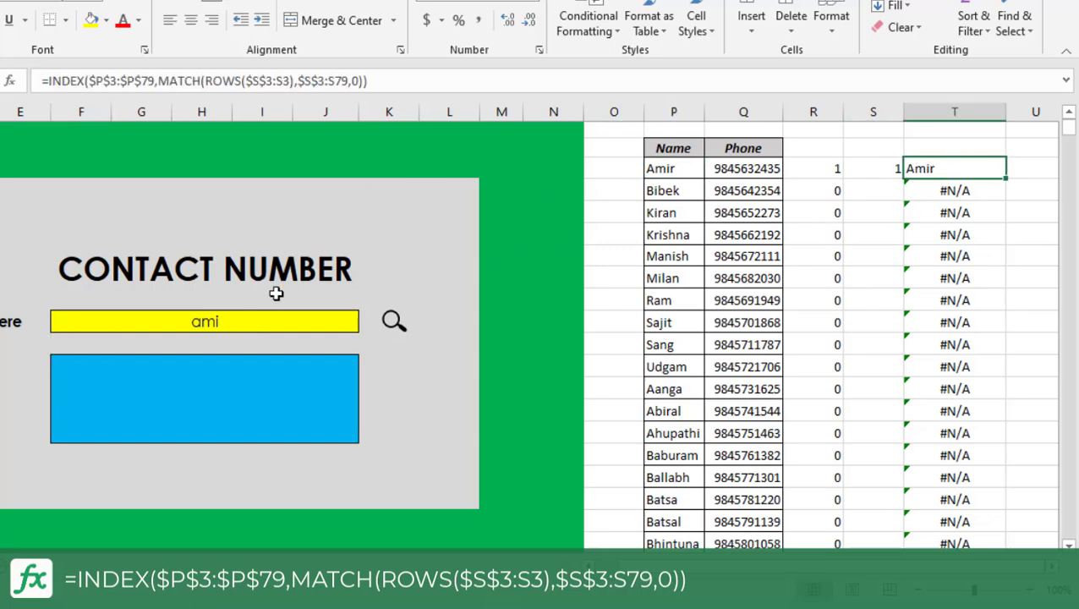
# Set the yellow search cell to am and review the matching names listed in column T.
pyautogui.click(256, 319)
pyautogui.write('am')
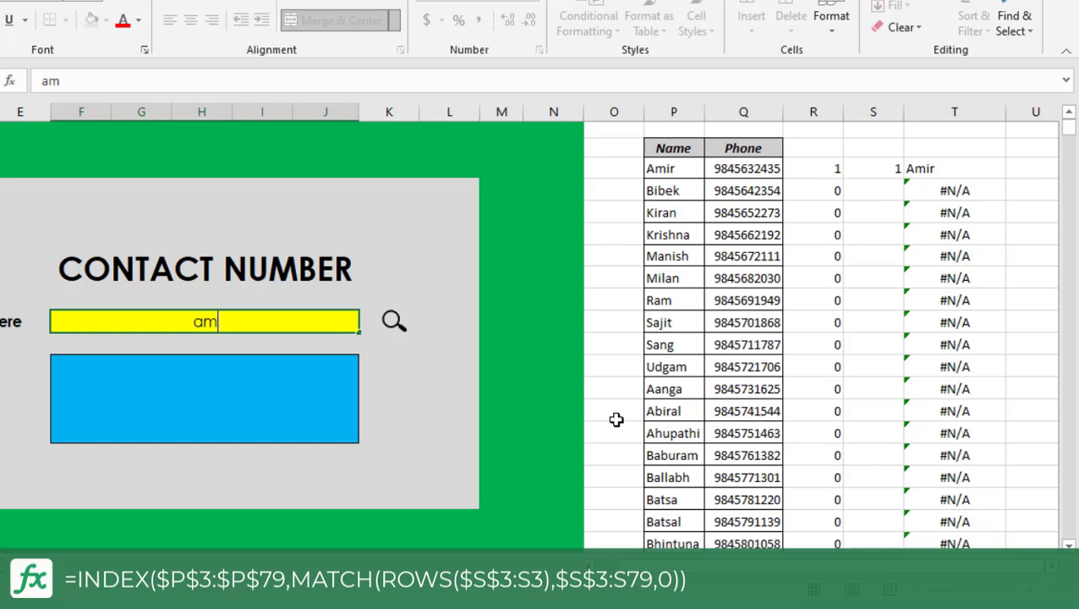
pyautogui.press('Return')
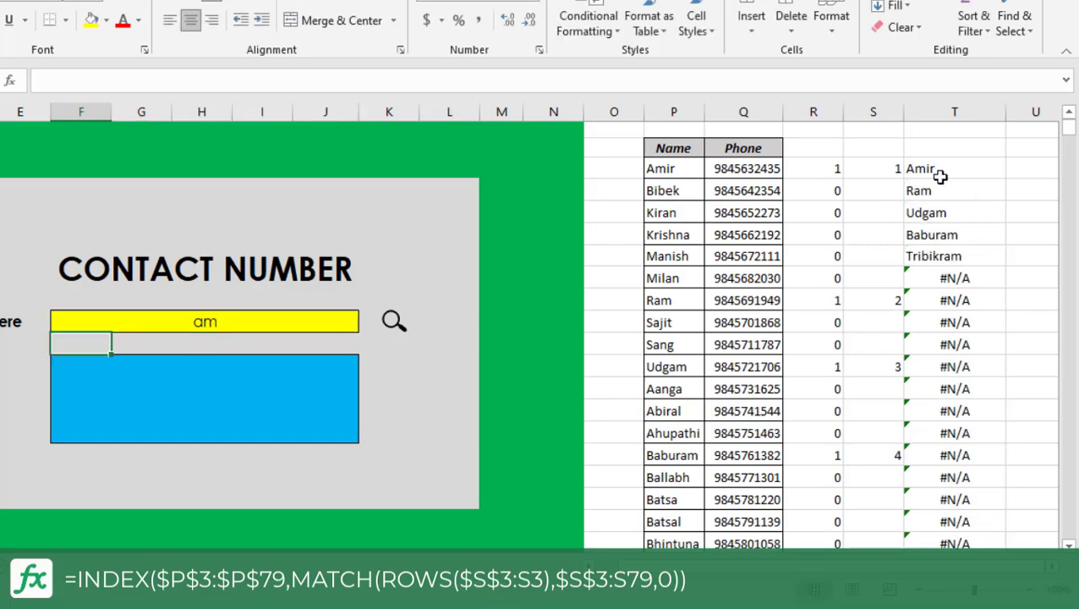
pyautogui.moveTo(936, 174); pyautogui.dragTo(940, 248)
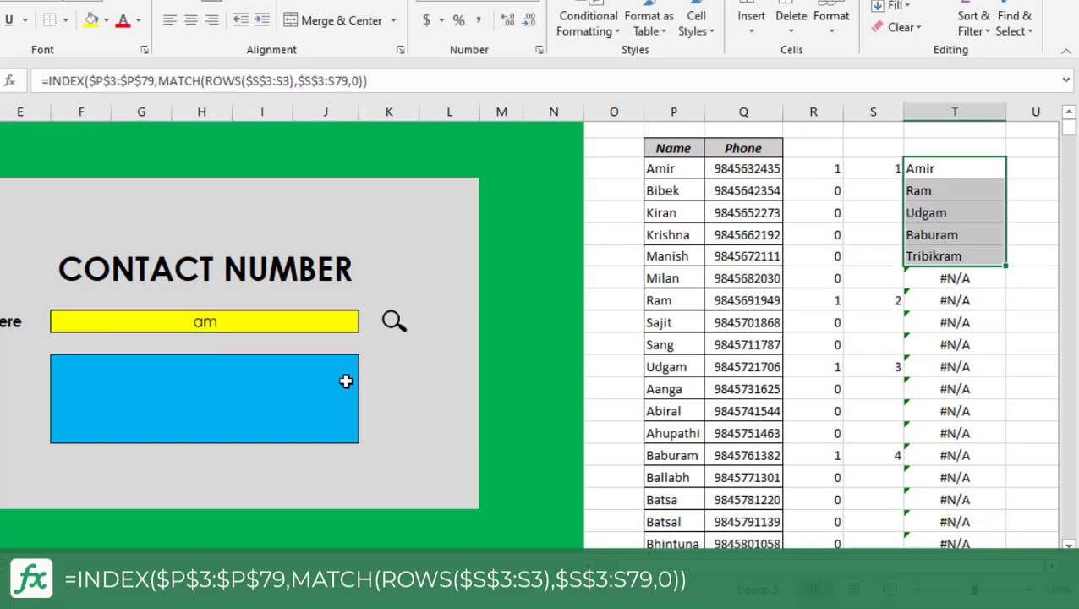
pyautogui.click(223, 328)
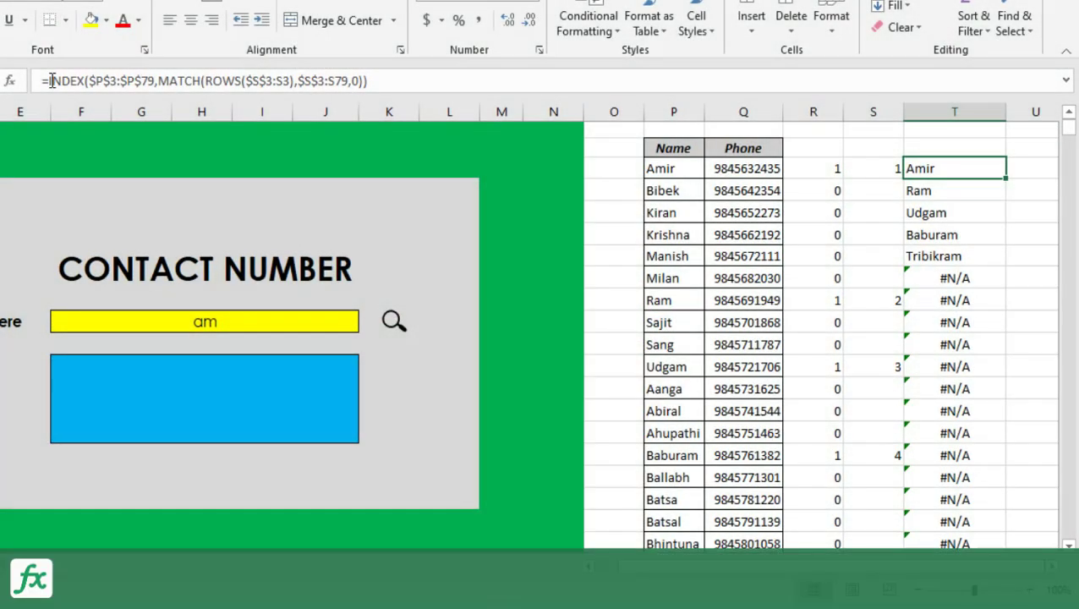
# Wrap T3's INDEX formula in IFERROR with an empty string "" as the value returned on error.
pyautogui.click(48, 80)
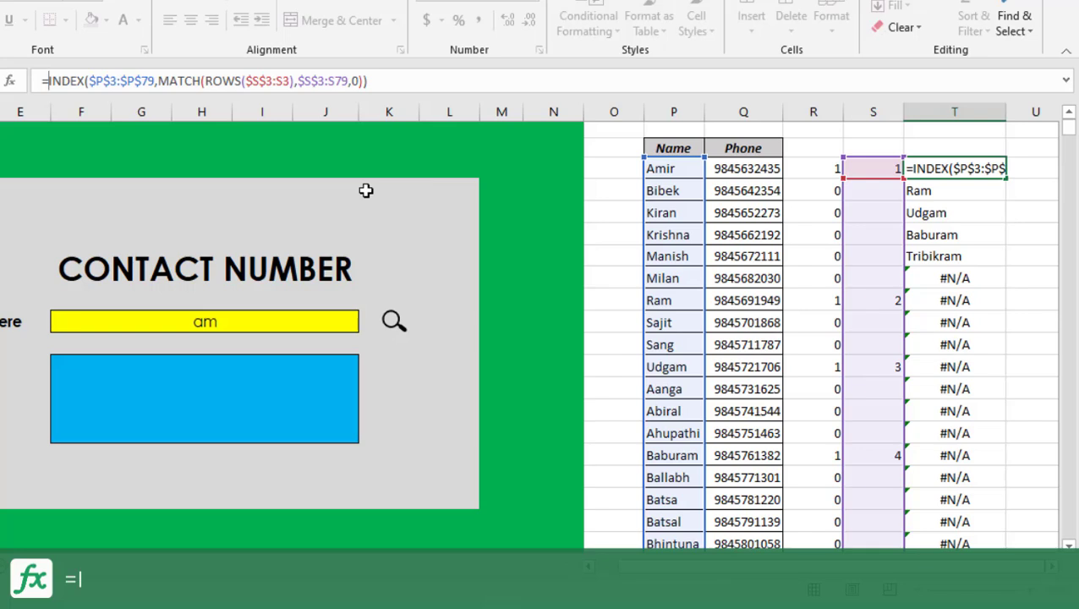
pyautogui.write('iferror')
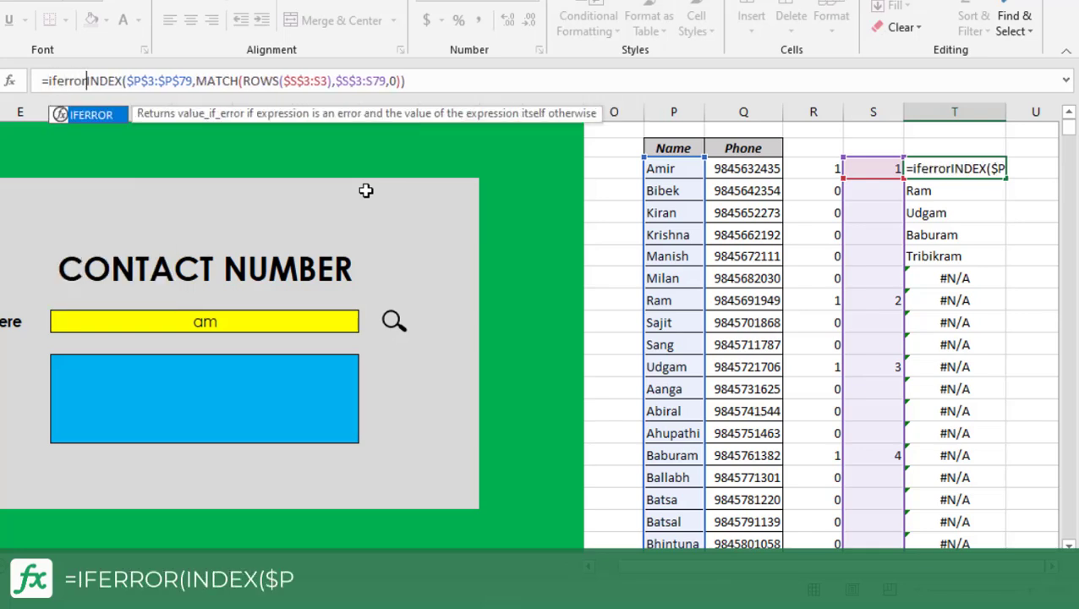
pyautogui.write('(')
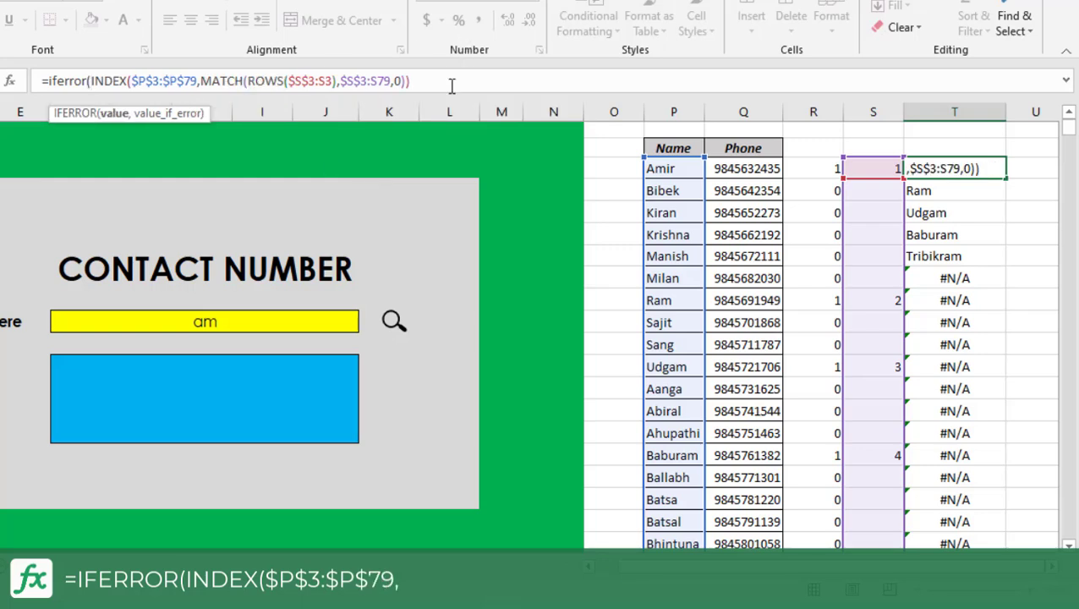
pyautogui.click(452, 85)
pyautogui.write(',""')
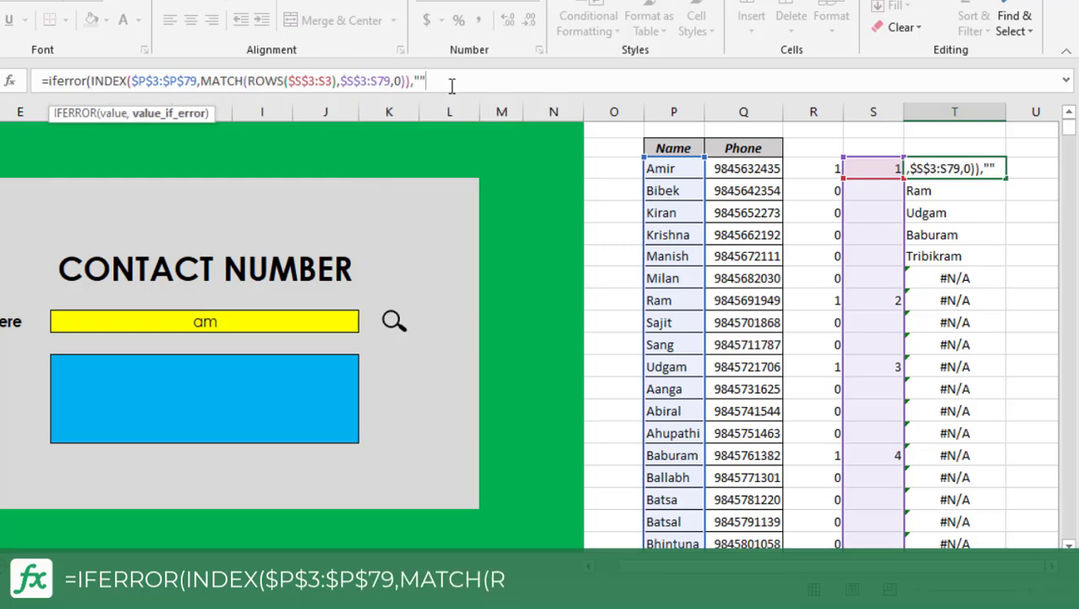
pyautogui.press('Return')
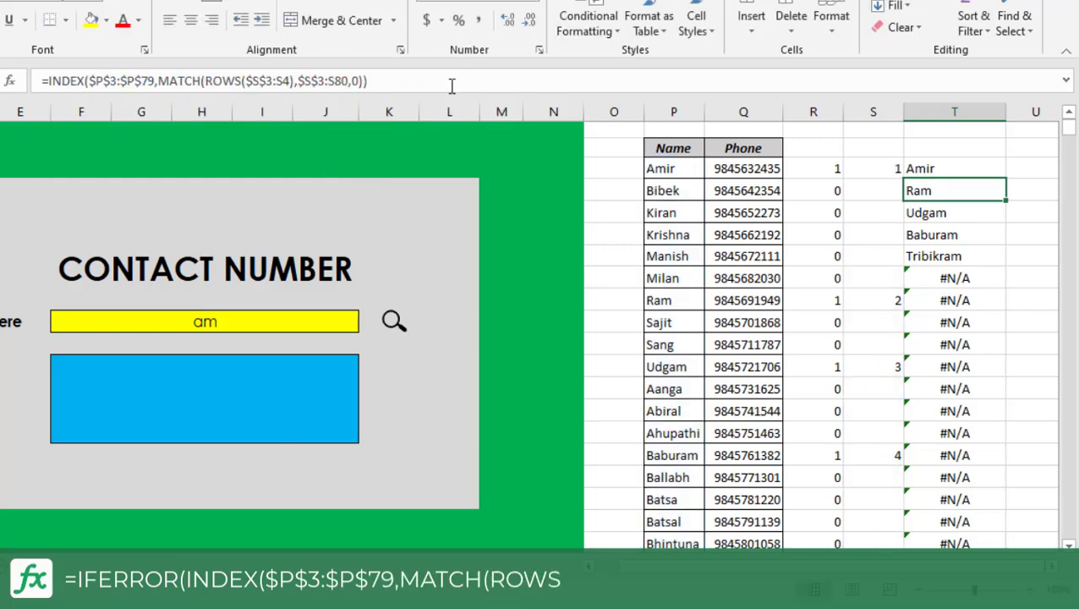
# Fill T3's IFERROR formula down column T for the whole contact list and check the cells further down.
pyautogui.click(976, 169)
pyautogui.doubleClick(1012, 175)
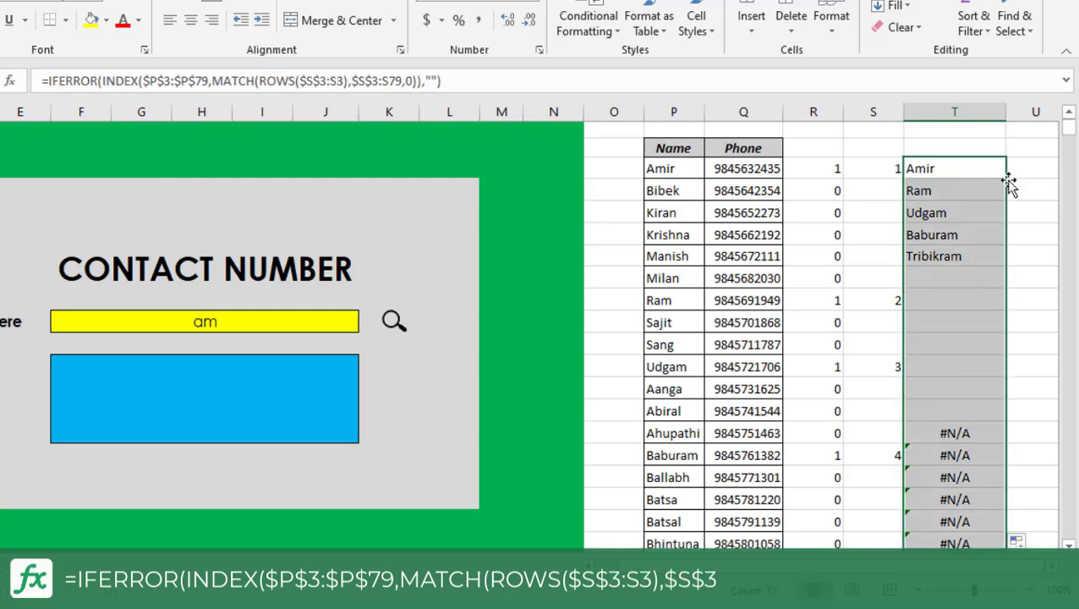
pyautogui.scroll(-8, 954, 318)
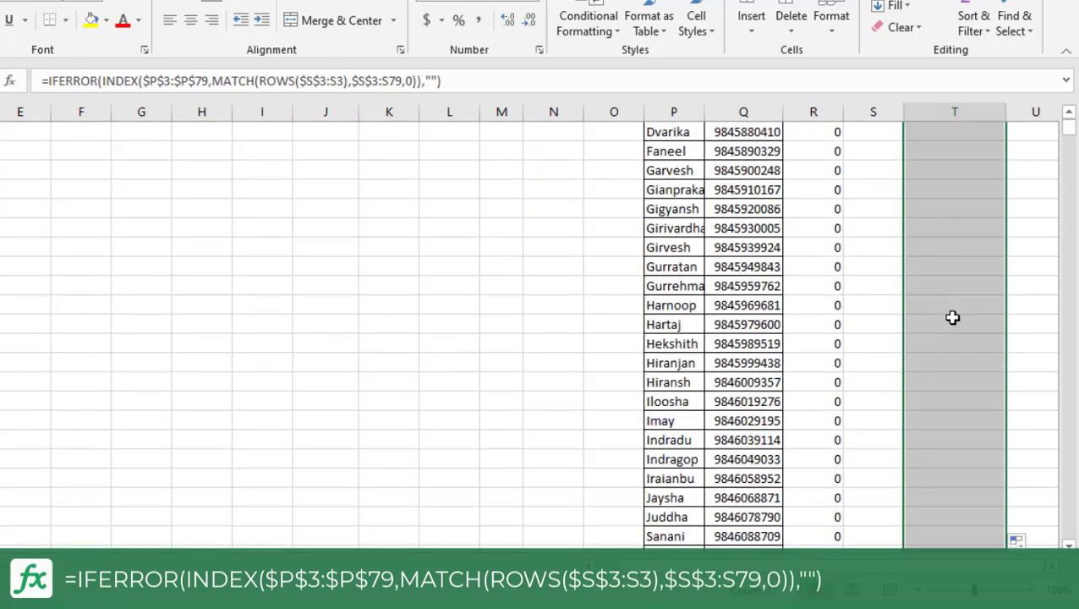
pyautogui.click(953, 317)
pyautogui.scroll(6, 953, 318)
pyautogui.scroll(3, 952, 317)
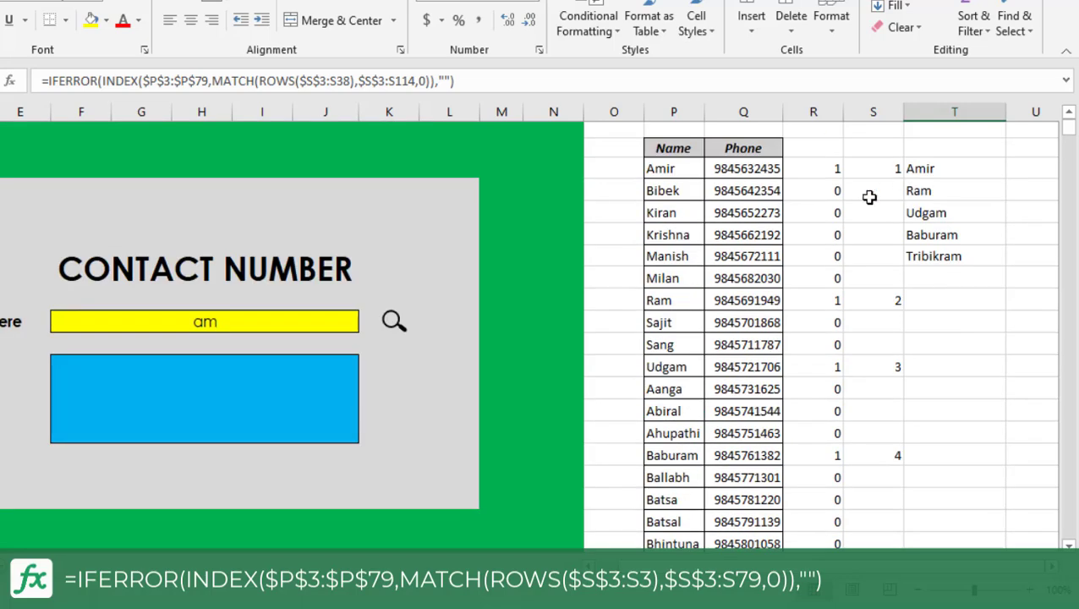
# Start a VLOOKUP formula in the blue result box with the yellow search cell F10 as the lookup value.
pyautogui.click(825, 175)
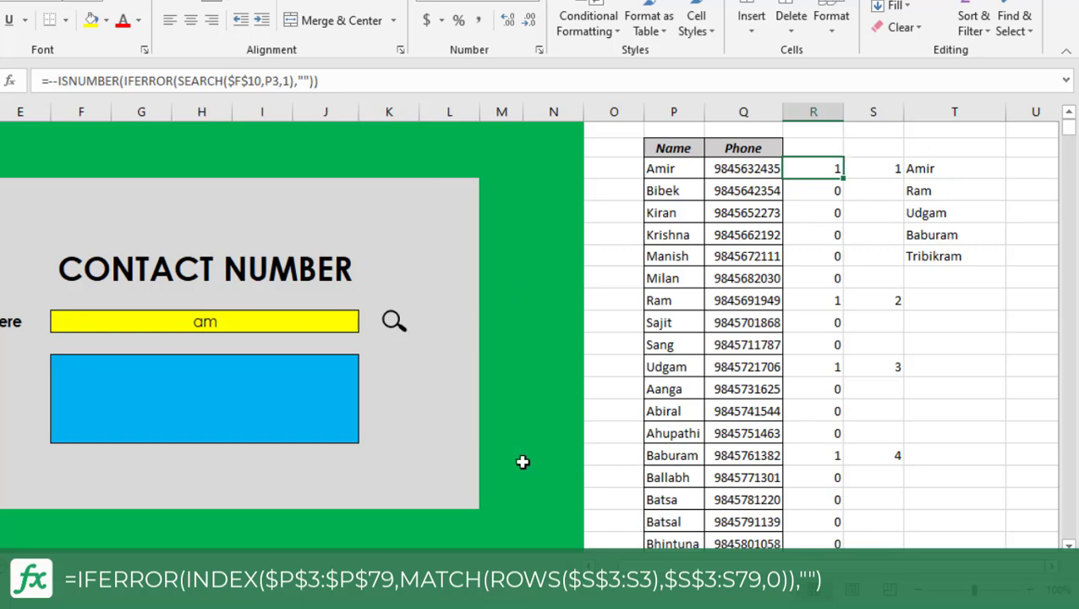
pyautogui.click(196, 387)
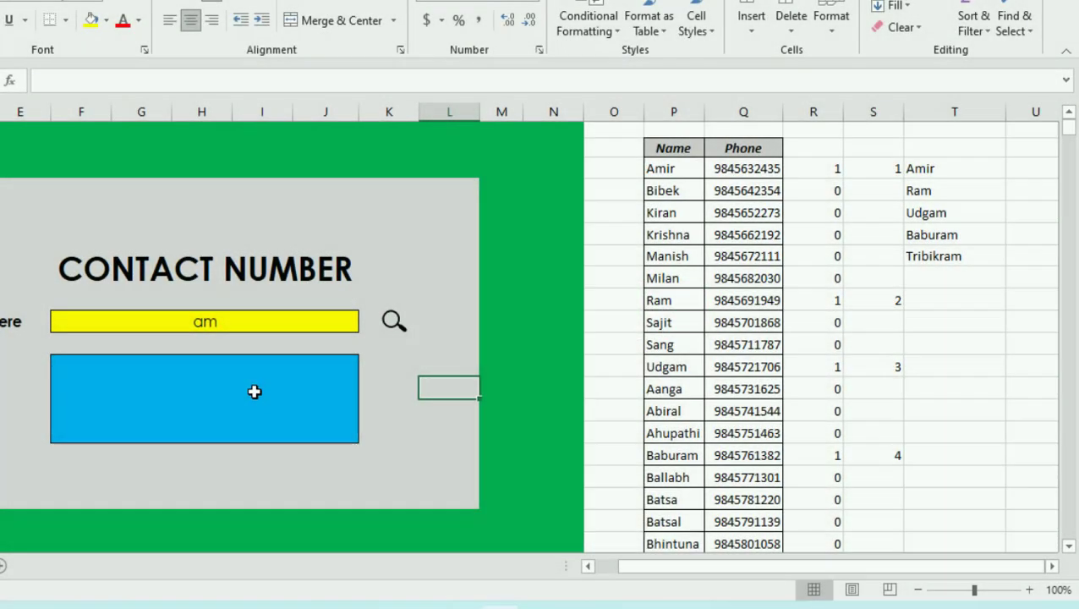
pyautogui.click(253, 390)
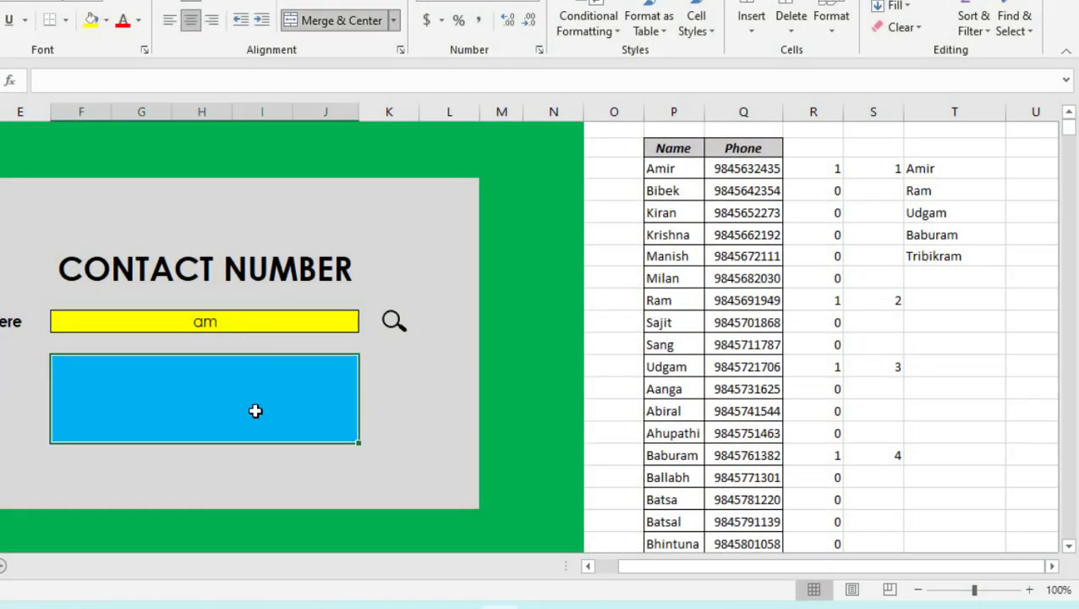
pyautogui.write('=v')
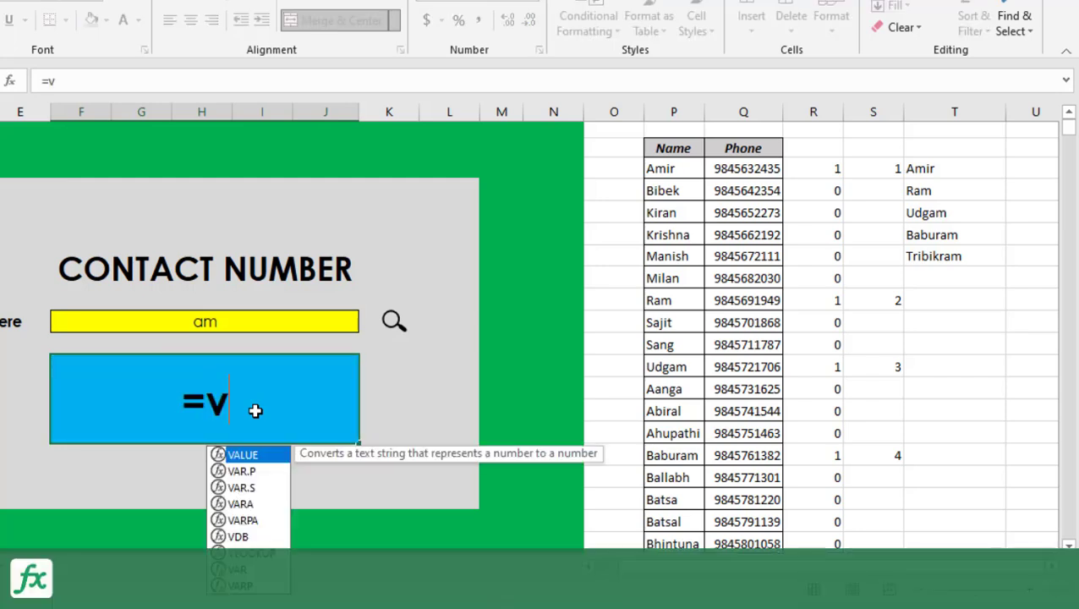
pyautogui.write('lookup')
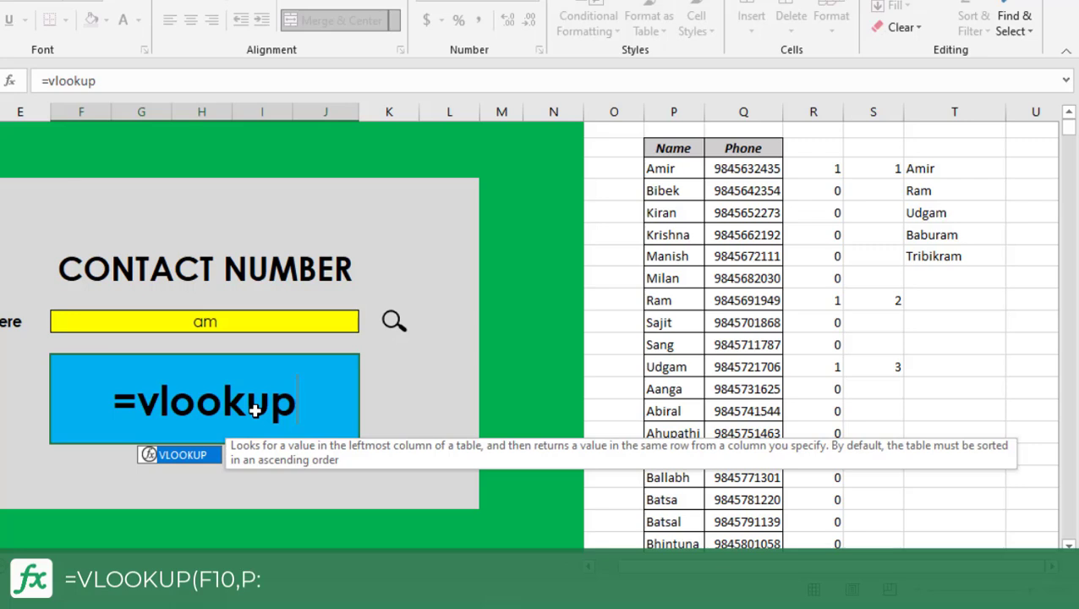
pyautogui.write('(')
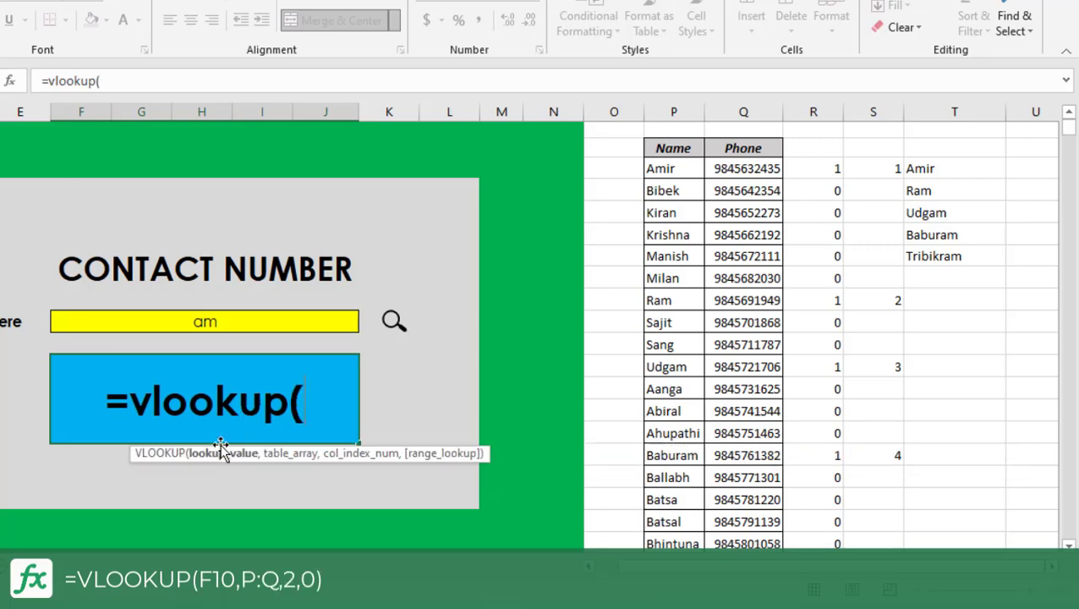
pyautogui.click(201, 322)
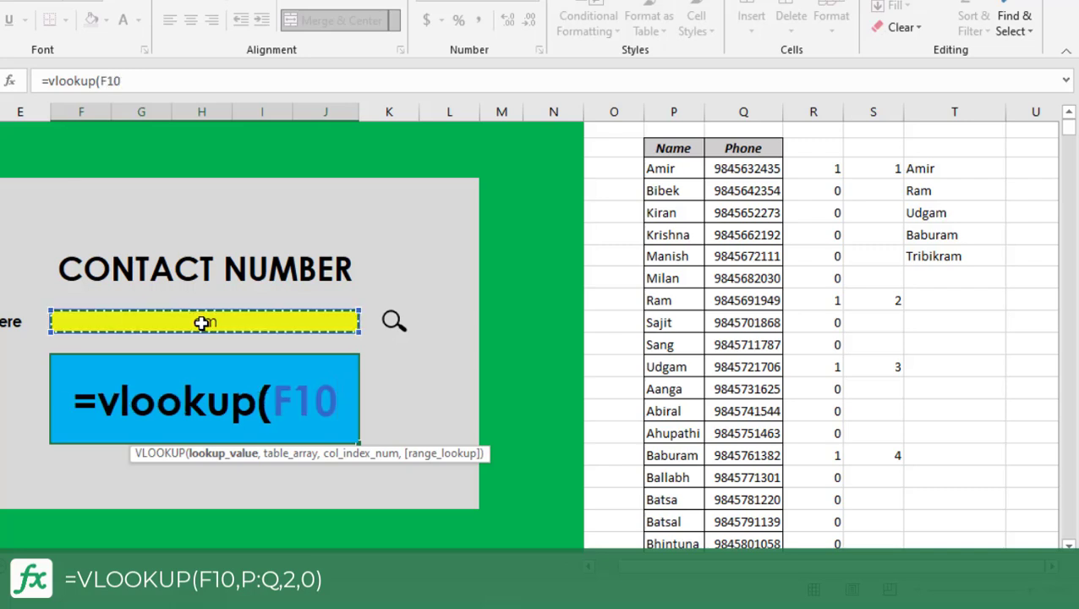
pyautogui.write(',')
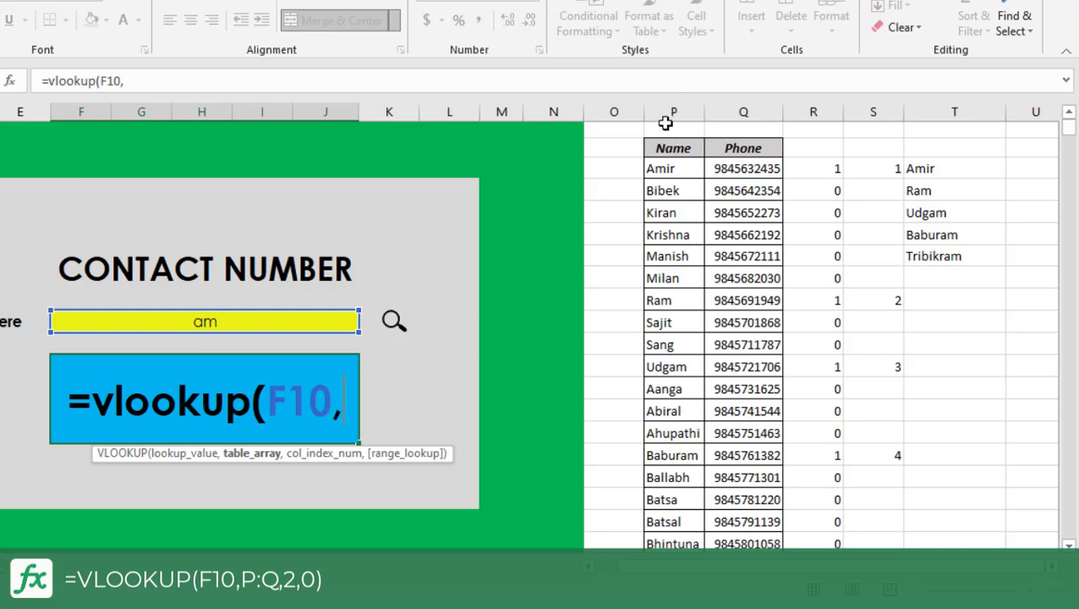
# Complete the result box's VLOOKUP with columns P:Q as the table array, column index 2 and range lookup 0.
pyautogui.moveTo(666, 112); pyautogui.dragTo(755, 115)
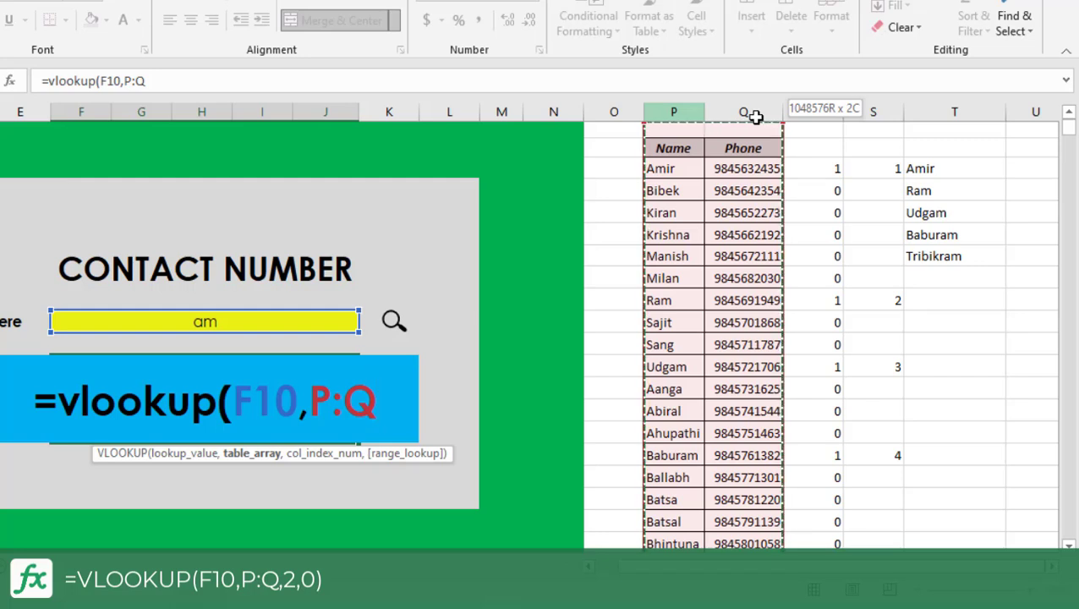
pyautogui.moveTo(755, 116); pyautogui.dragTo(753, 112)
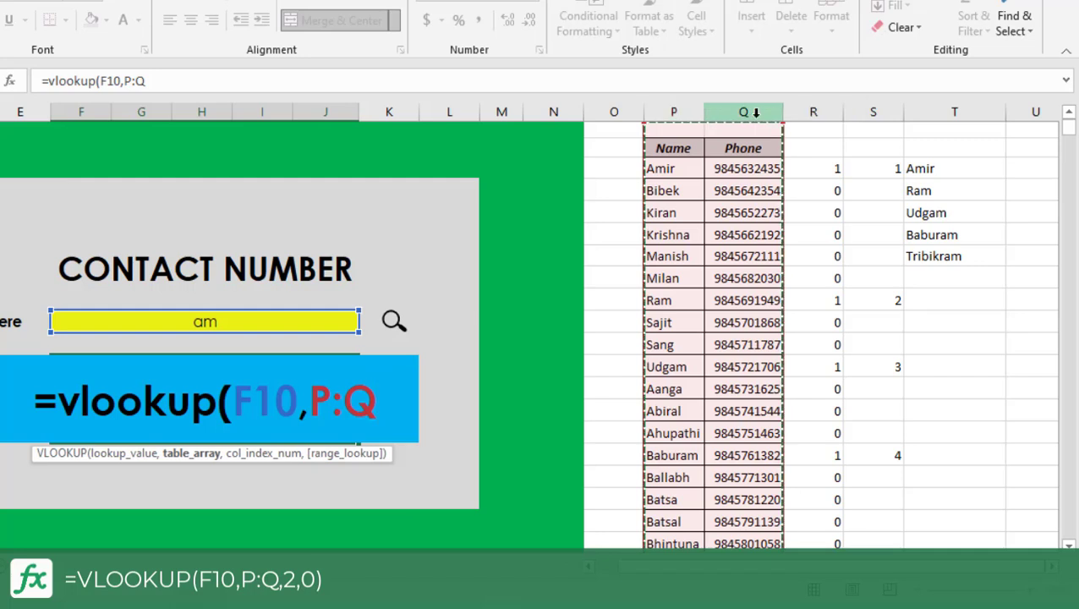
pyautogui.write(',')
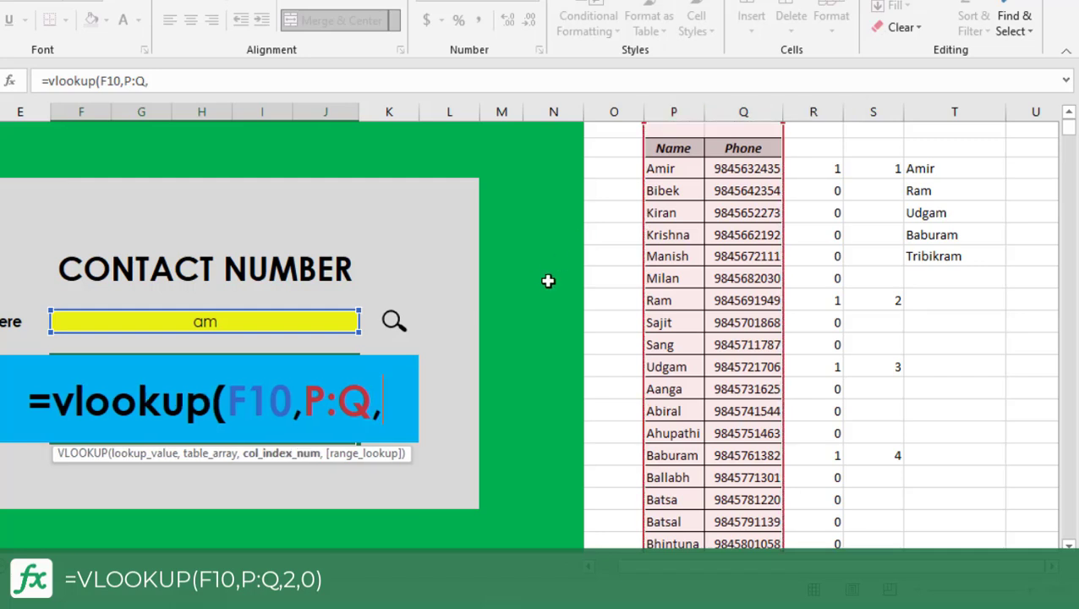
pyautogui.write('2')
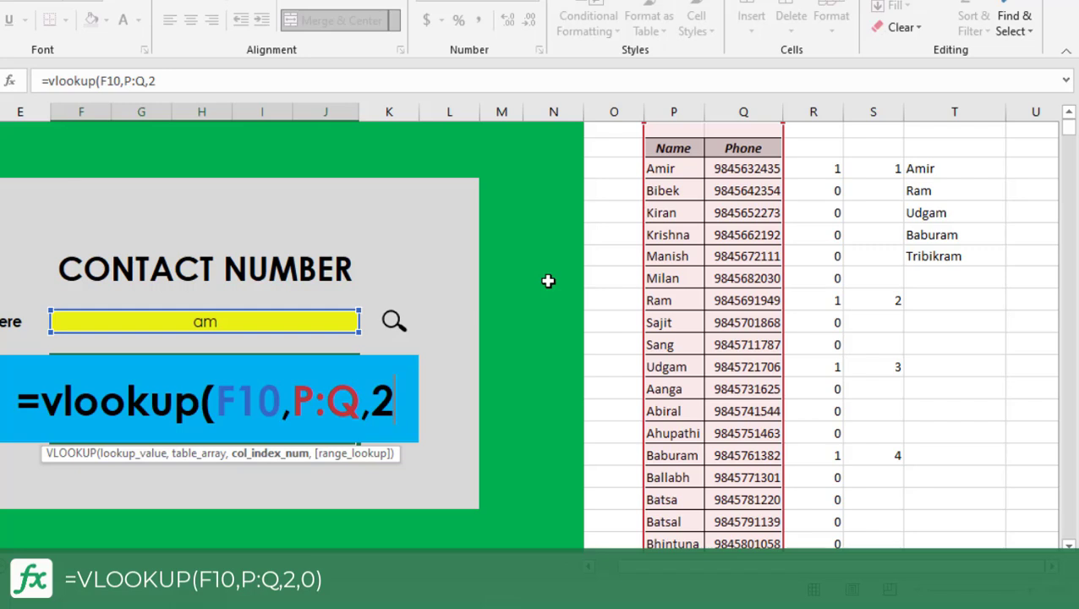
pyautogui.write(',')
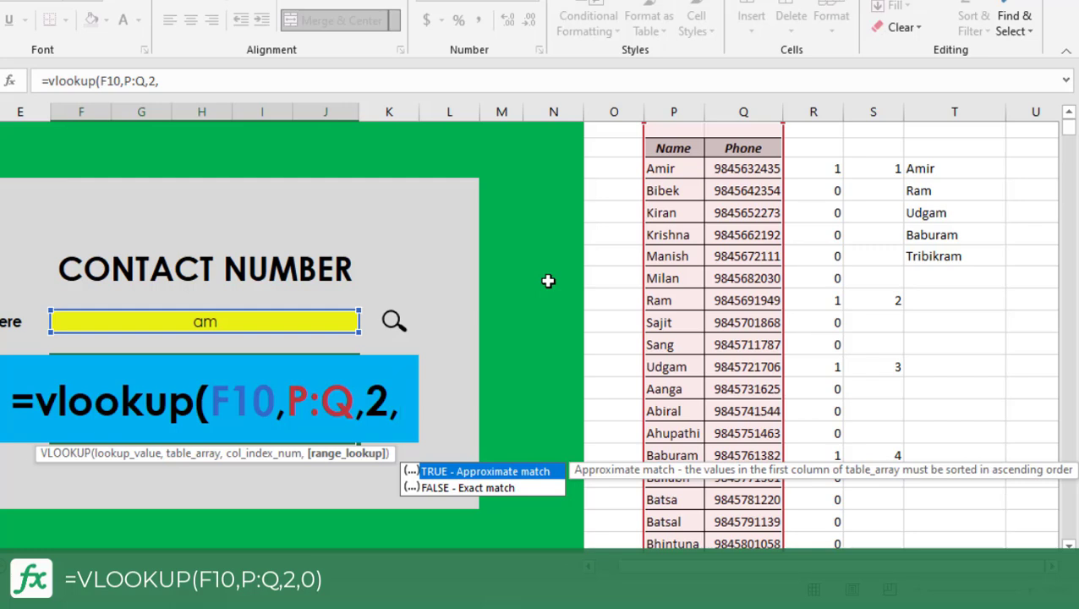
pyautogui.write('0')
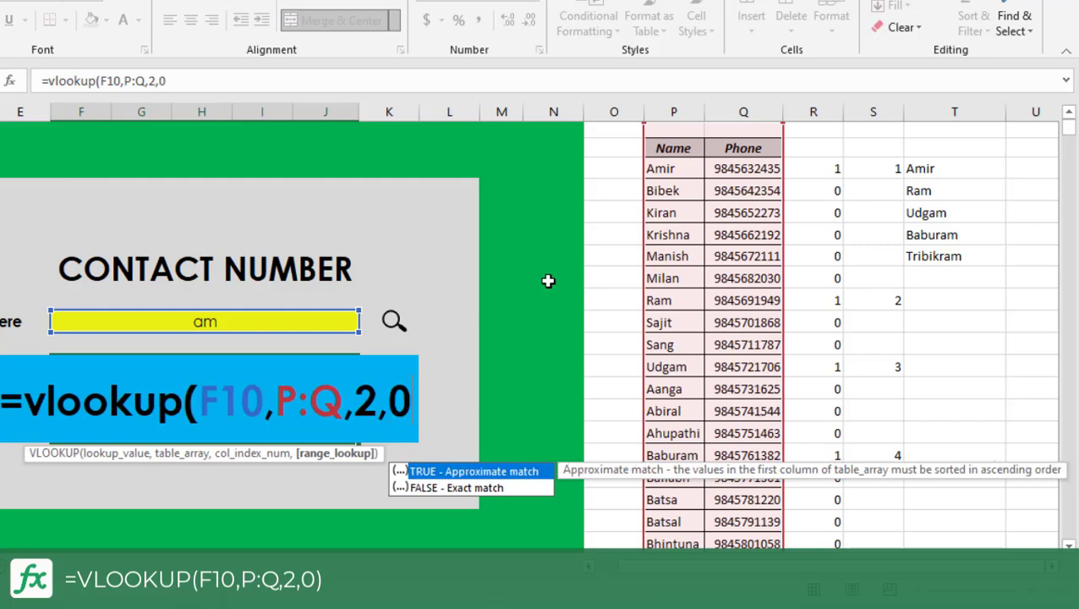
pyautogui.write(')')
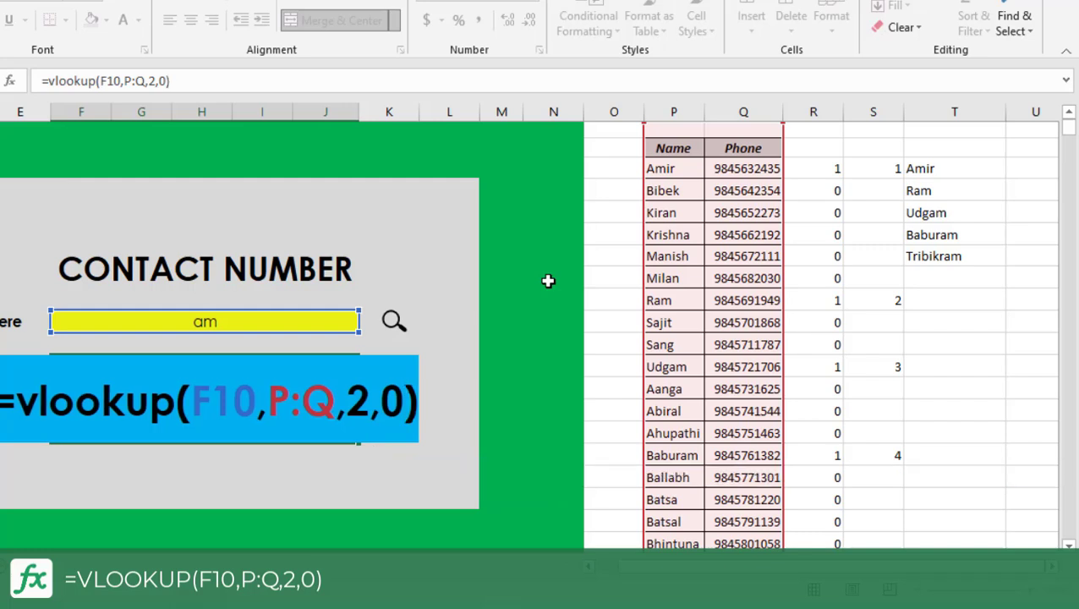
pyautogui.press('Return')
# Test the result box by entering the contact name from P9 and the partial text am in turn in the yellow search cell.
pyautogui.press('Up')
pyautogui.press('Up')
pyautogui.write('ra')
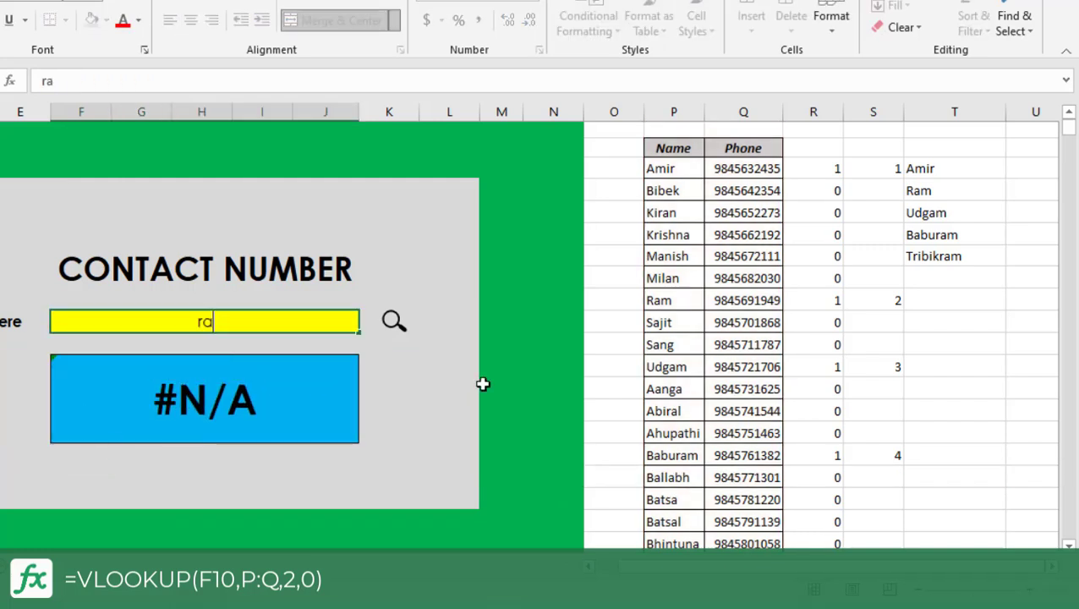
pyautogui.write('m')
pyautogui.press('Return')
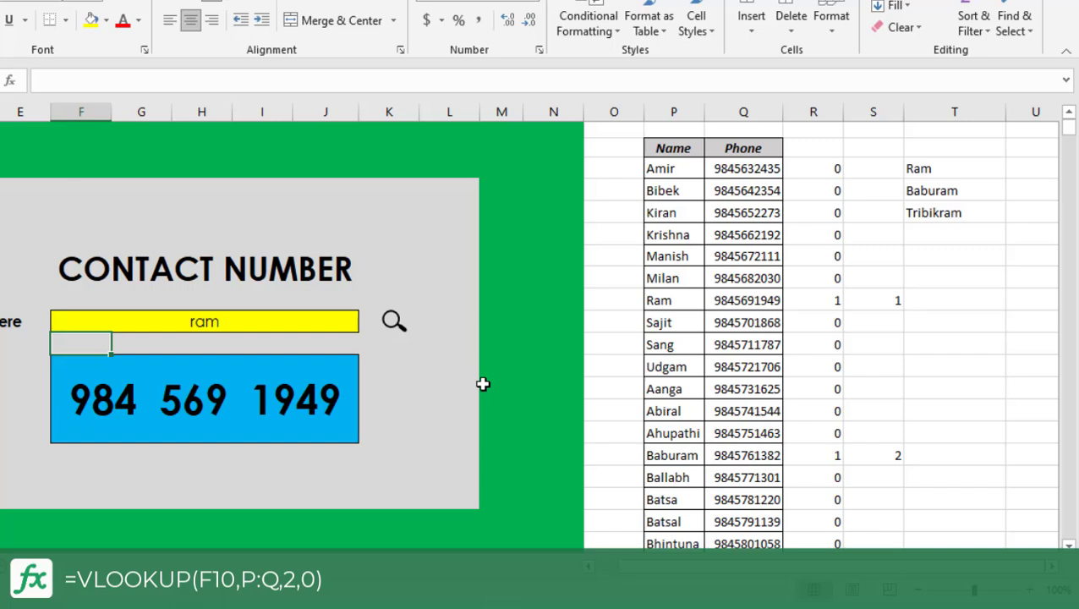
pyautogui.click(219, 319)
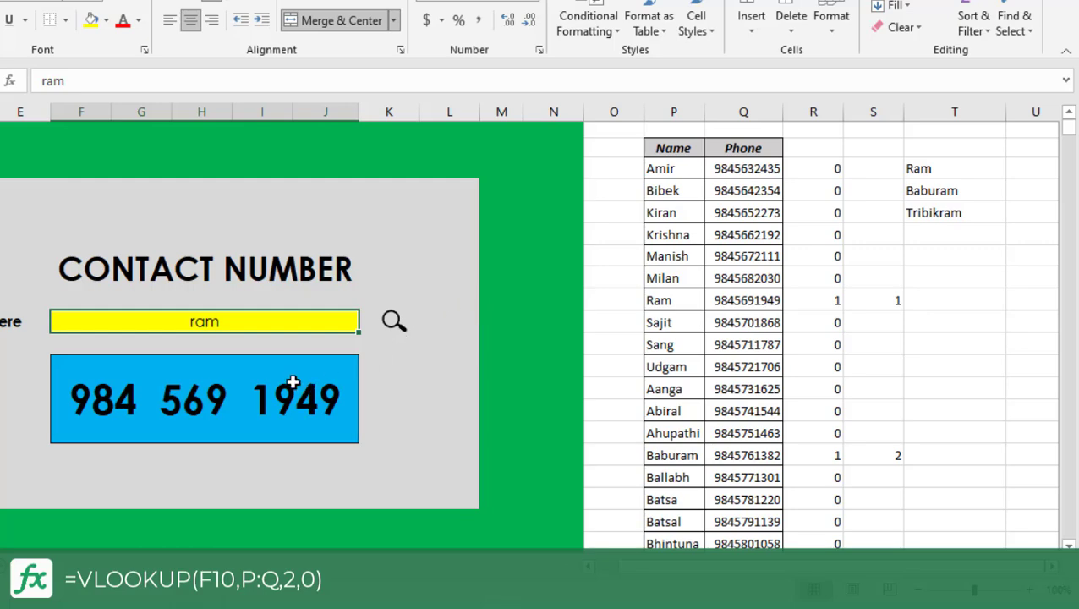
pyautogui.write('am')
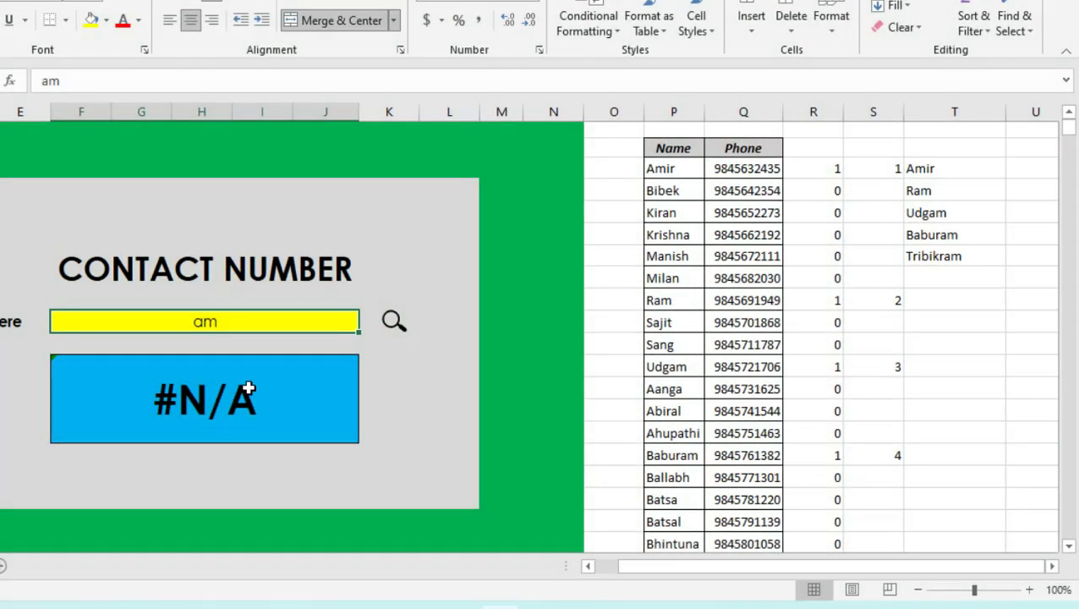
# Wrap the blue result box's VLOOKUP formula in IFERROR with an empty string "" as the value returned on error.
pyautogui.click(245, 412)
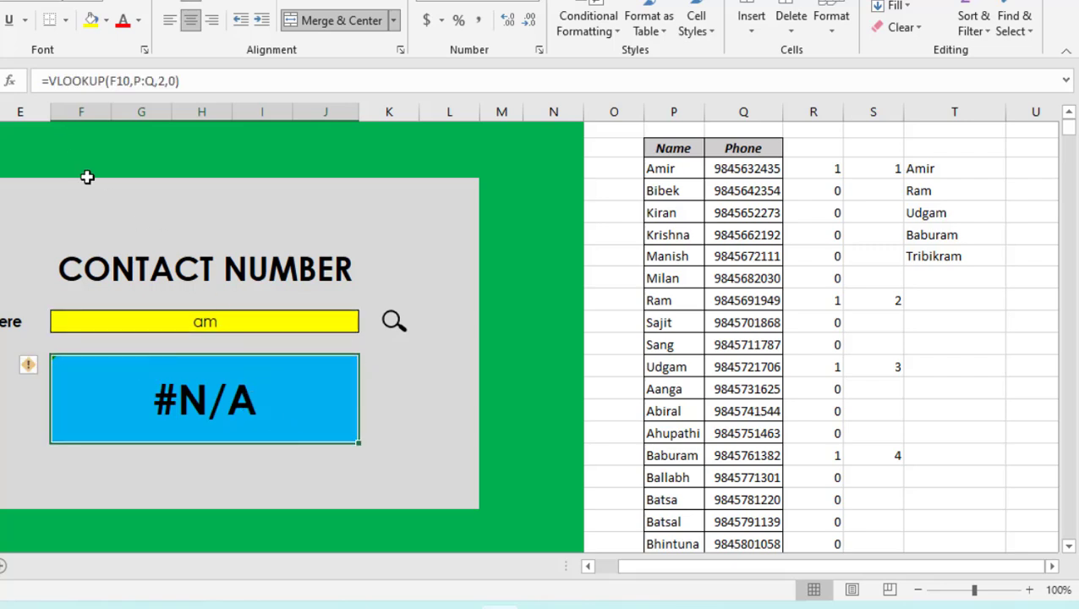
pyautogui.click(51, 82)
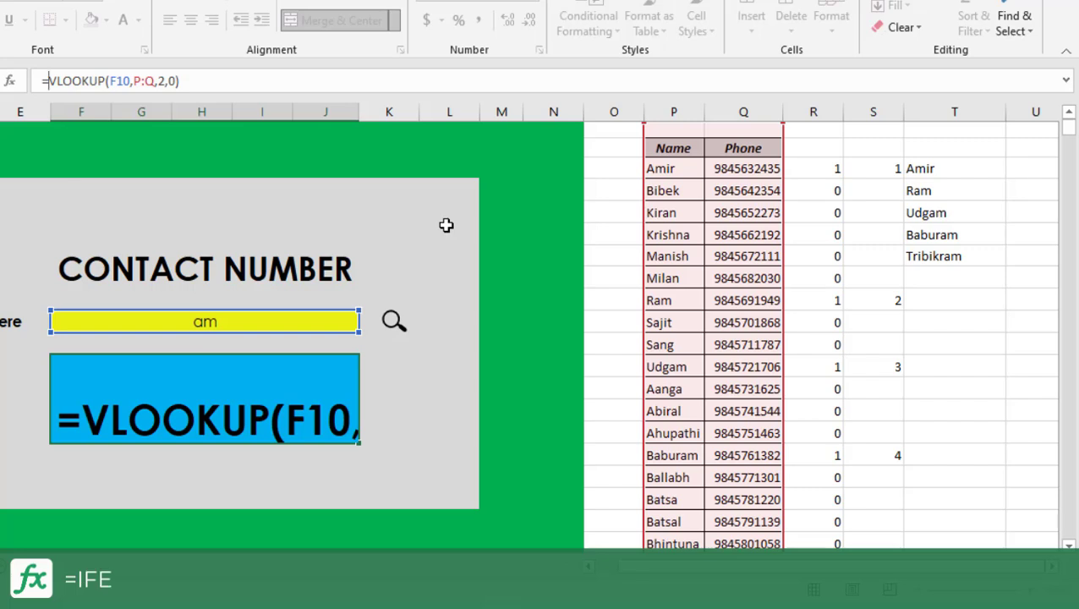
pyautogui.write('iferror')
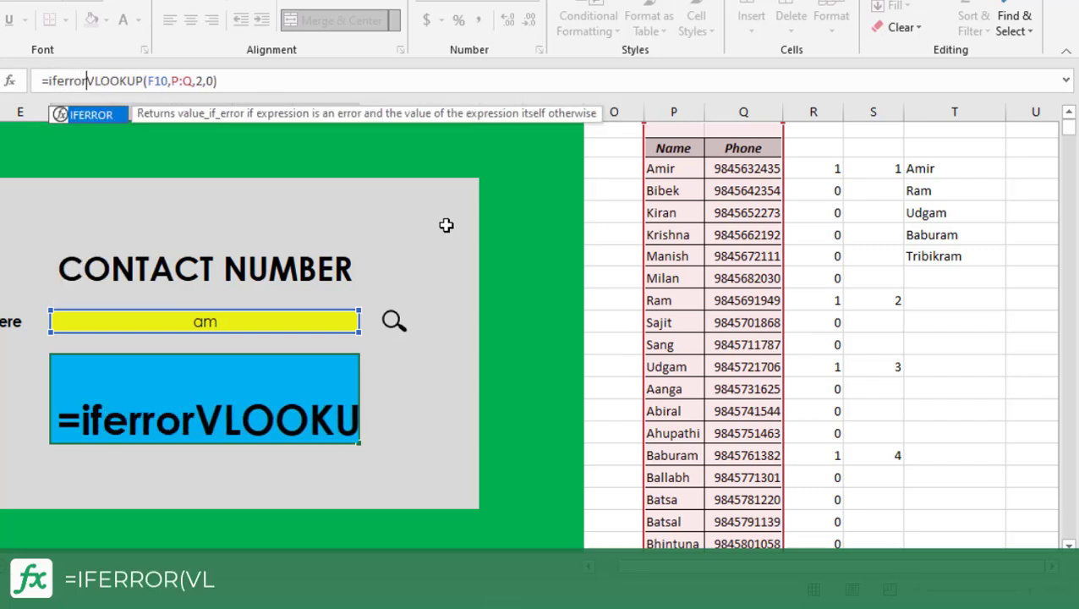
pyautogui.write('(')
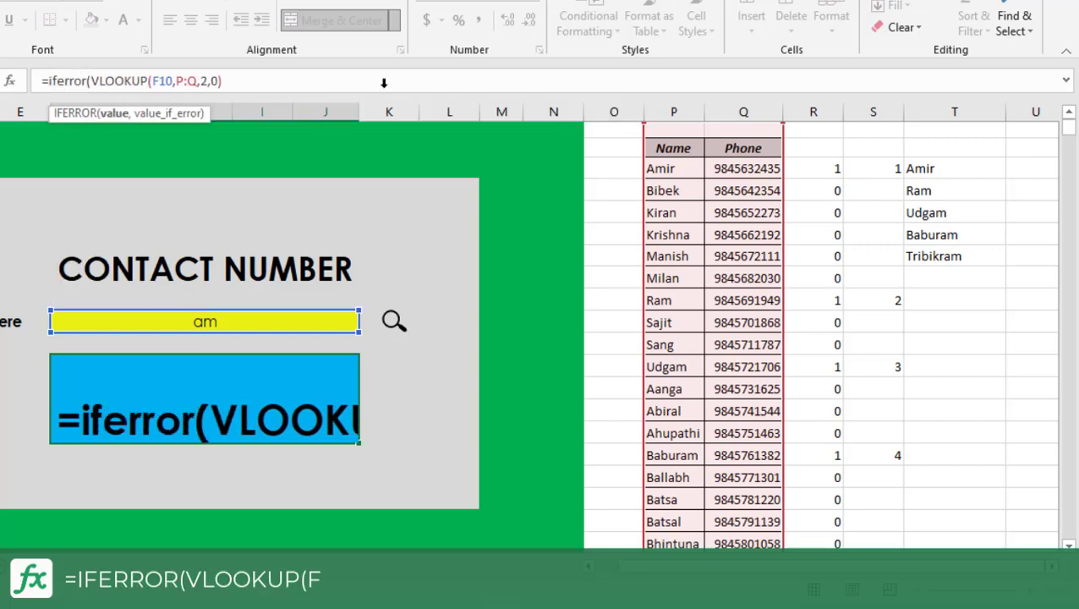
pyautogui.click(262, 82)
pyautogui.write(',')
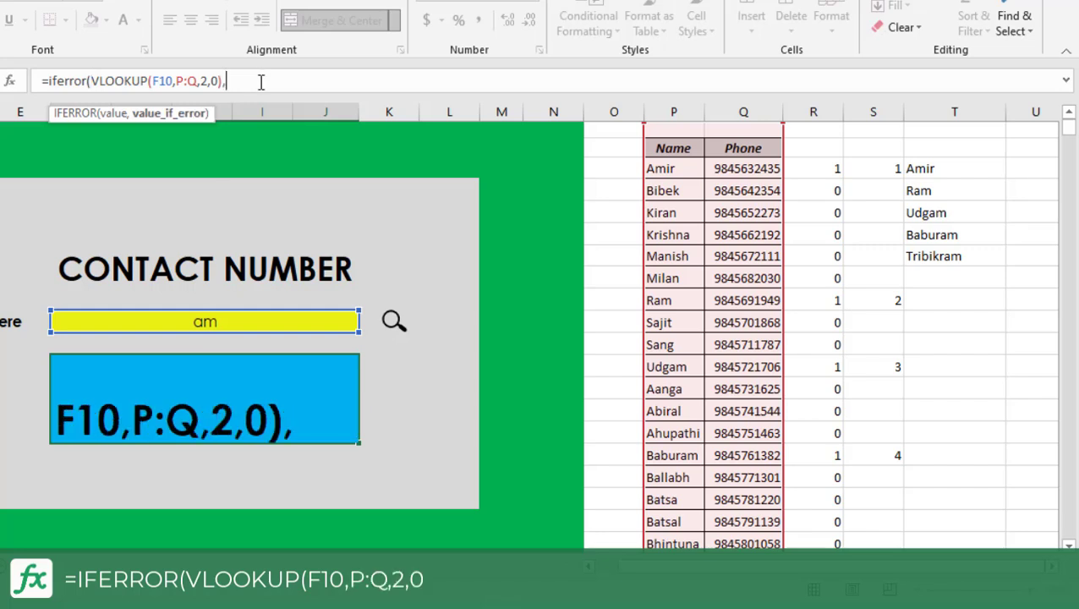
pyautogui.write('""')
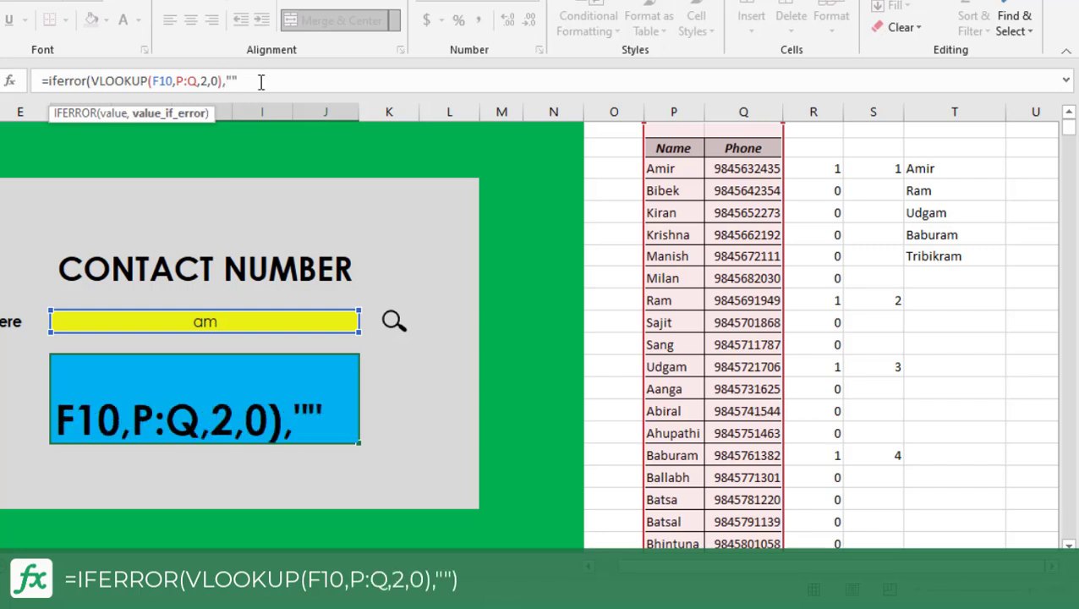
pyautogui.write(')')
pyautogui.press('Return')
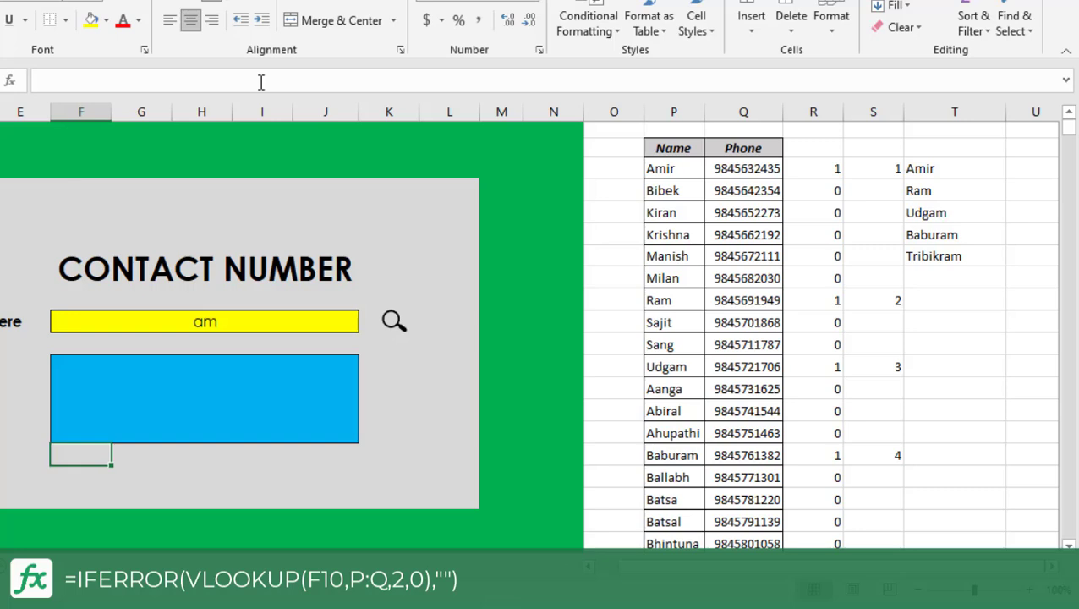
# Clear the yellow search cell and enter the contact name from P9 to check the result box's IFERROR formula.
pyautogui.click(306, 402)
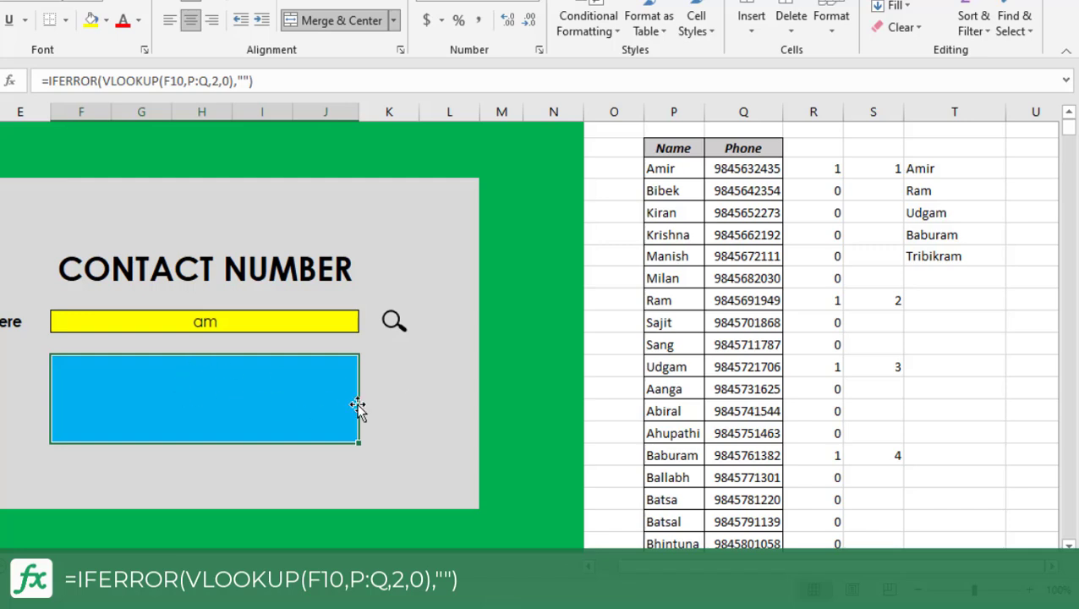
pyautogui.click(247, 325)
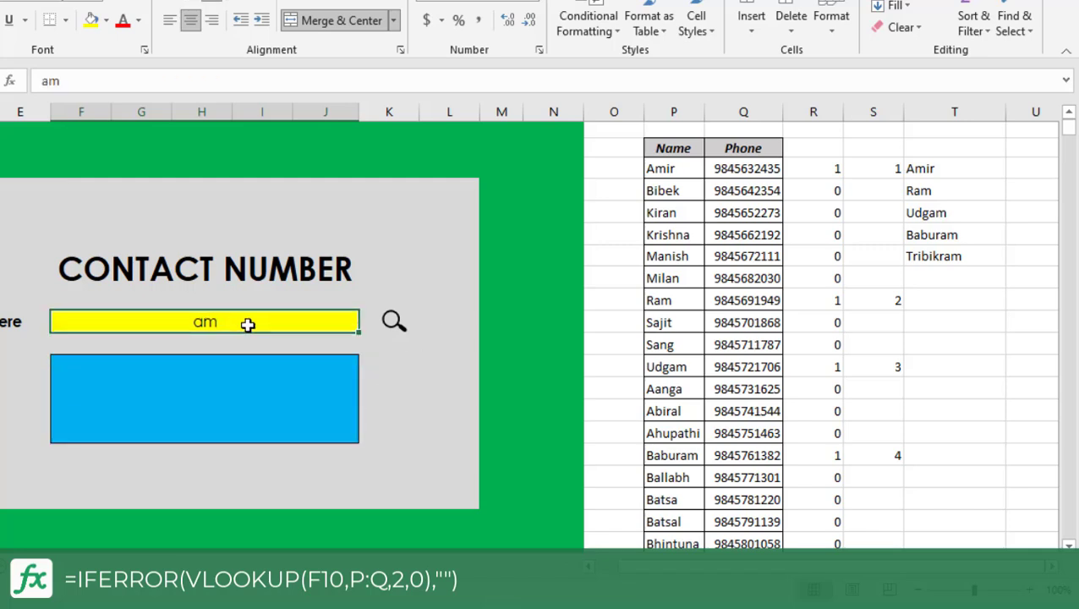
pyautogui.press('Delete')
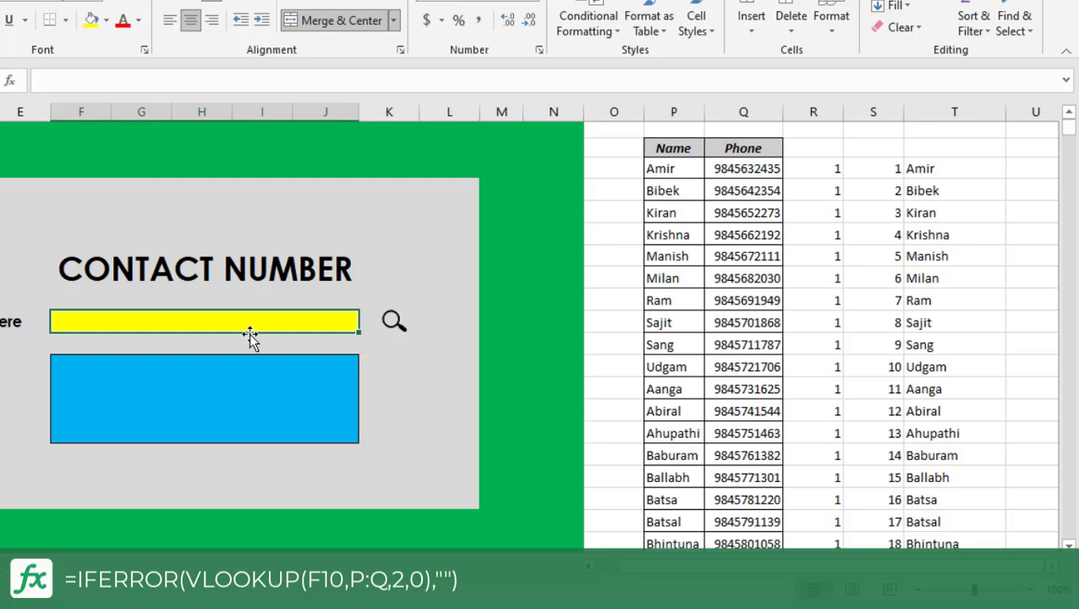
pyautogui.write('ram')
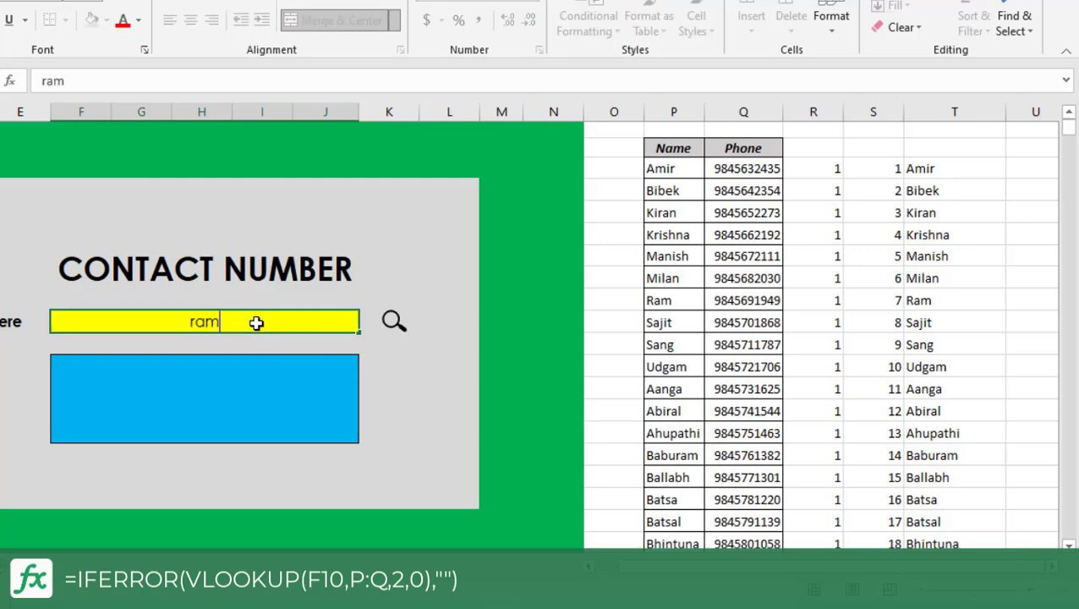
pyautogui.press('Return')
# Set the yellow search cell's data validation to allow a List with the source range =$T$3:$T$12.
pyautogui.click(256, 322)
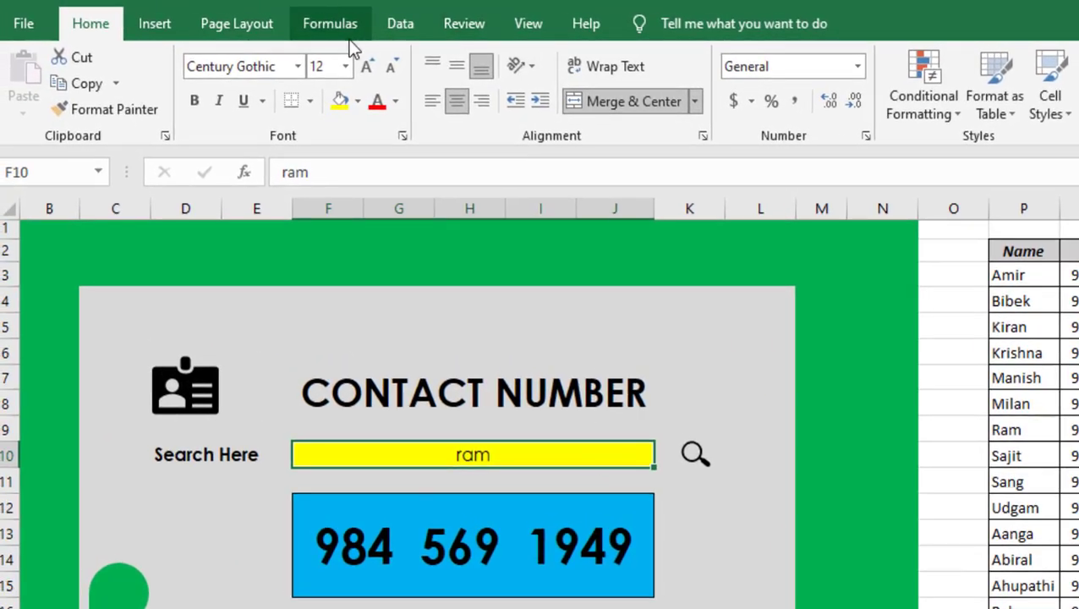
pyautogui.click(401, 25)
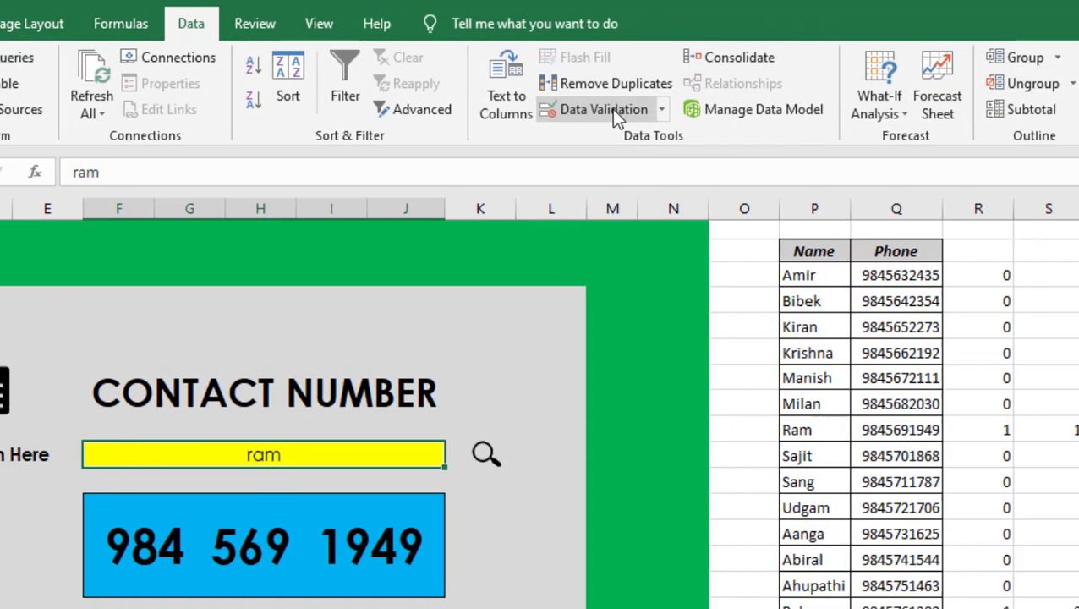
pyautogui.click(604, 110)
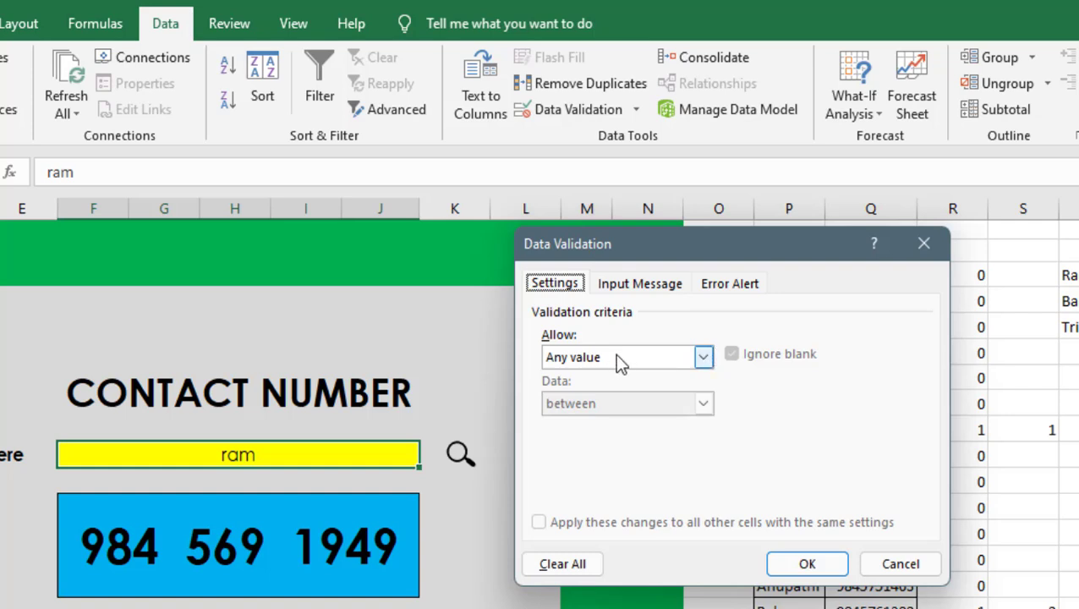
pyautogui.click(573, 358)
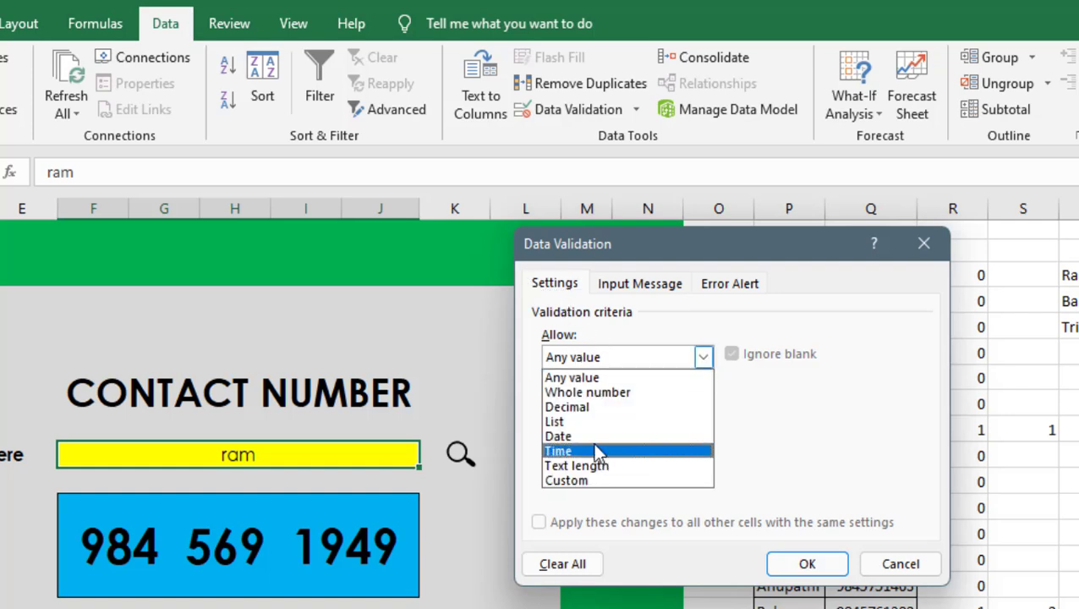
pyautogui.click(588, 421)
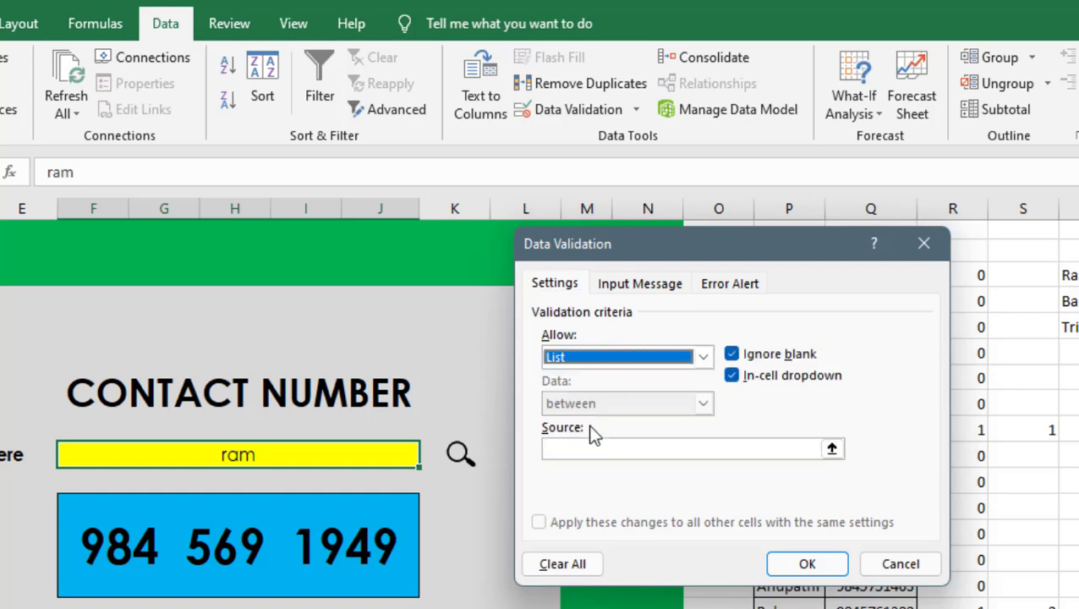
pyautogui.click(831, 450)
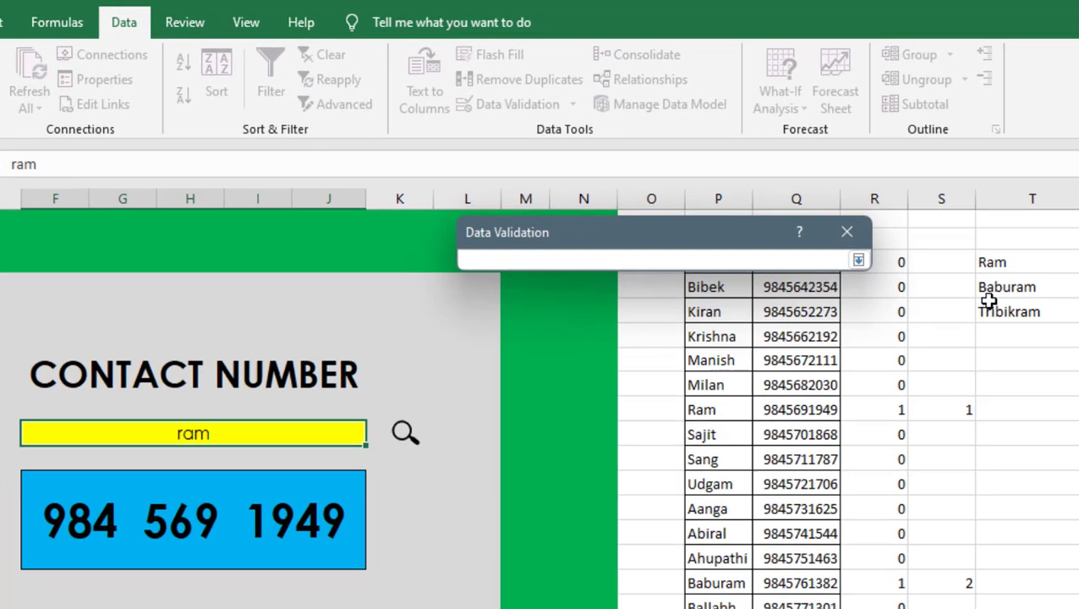
pyautogui.moveTo(996, 266); pyautogui.dragTo(1007, 451)
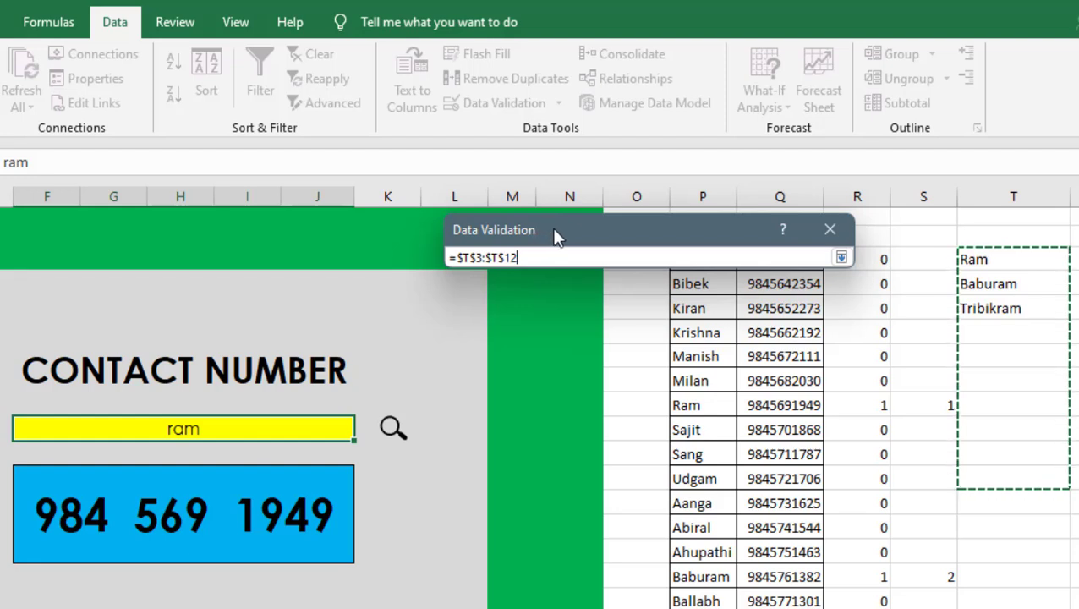
pyautogui.click(842, 257)
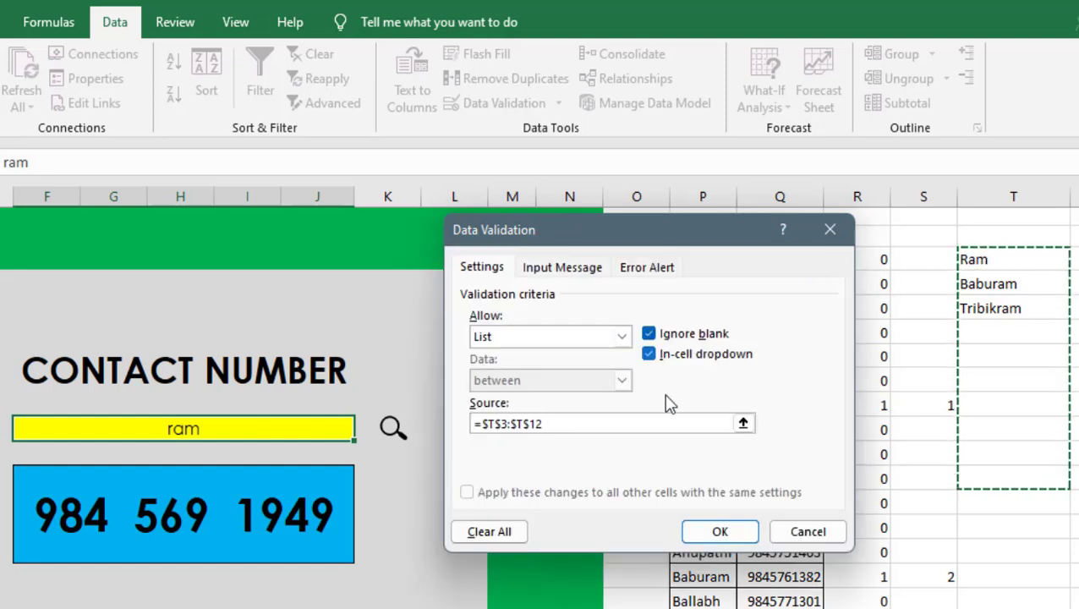
# Turn off the input message and the invalid-data error alert for the search cell's validation, and apply the rule.
pyautogui.click(558, 269)
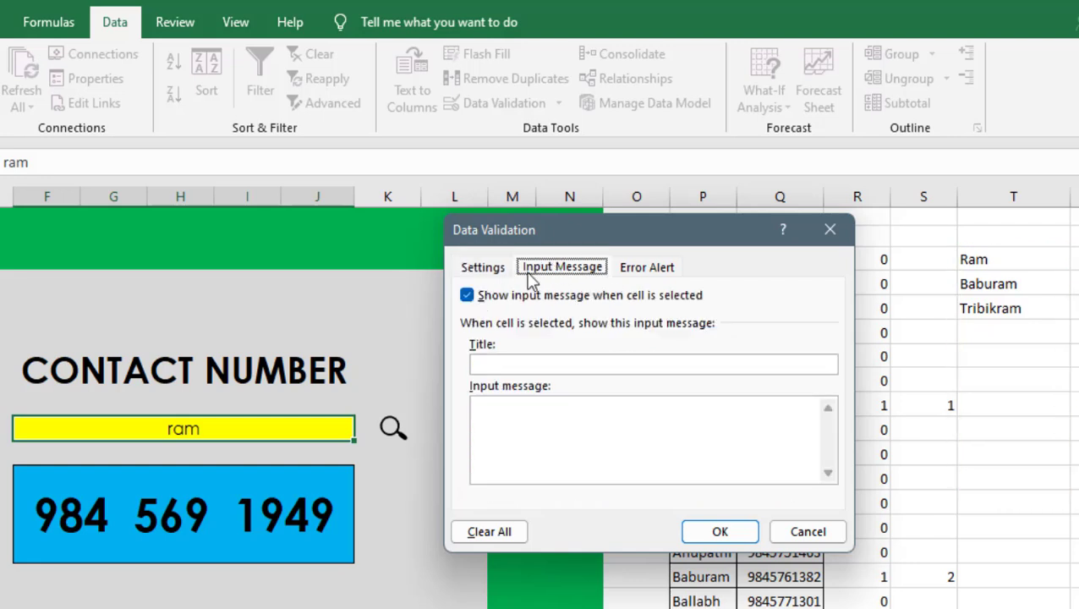
pyautogui.click(466, 296)
pyautogui.click(645, 270)
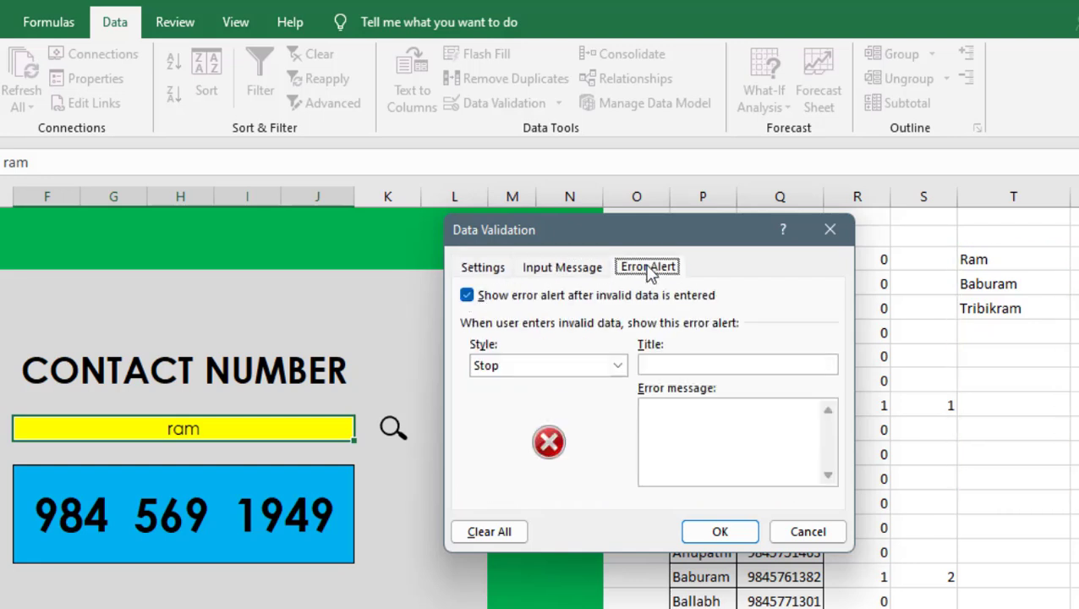
pyautogui.click(466, 296)
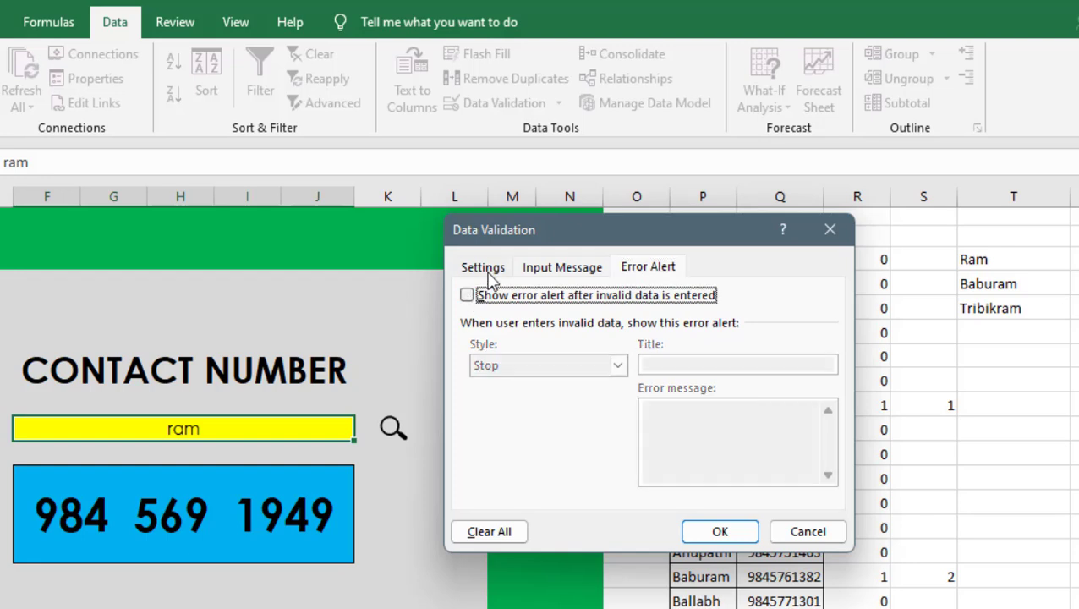
pyautogui.click(483, 267)
pyautogui.click(720, 532)
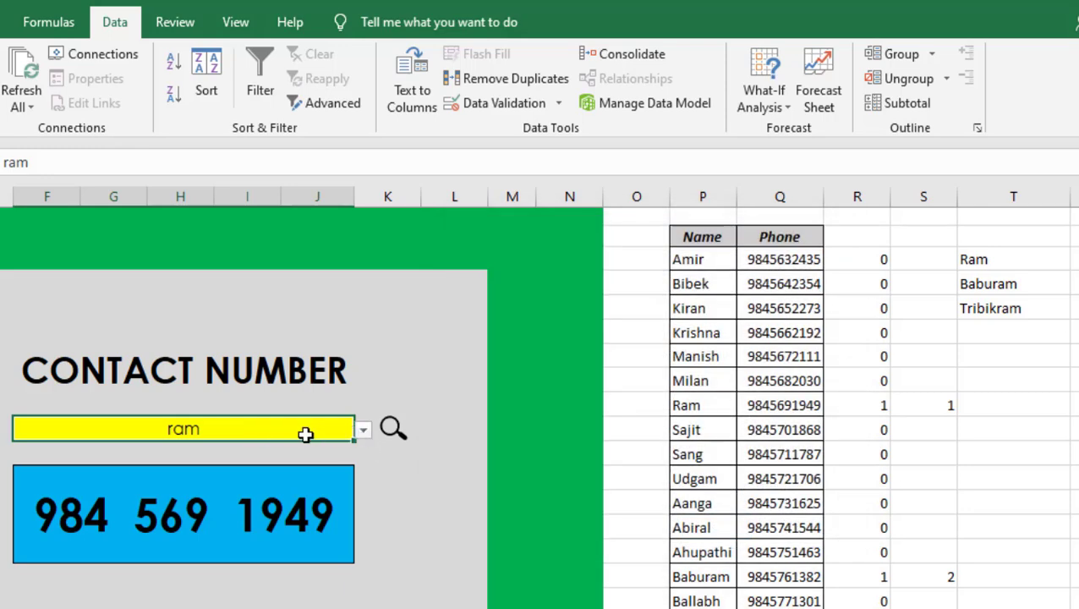
# Clear the yellow search cell and look through the full list of names in its drop-down.
pyautogui.press('Delete')
pyautogui.click(409, 470)
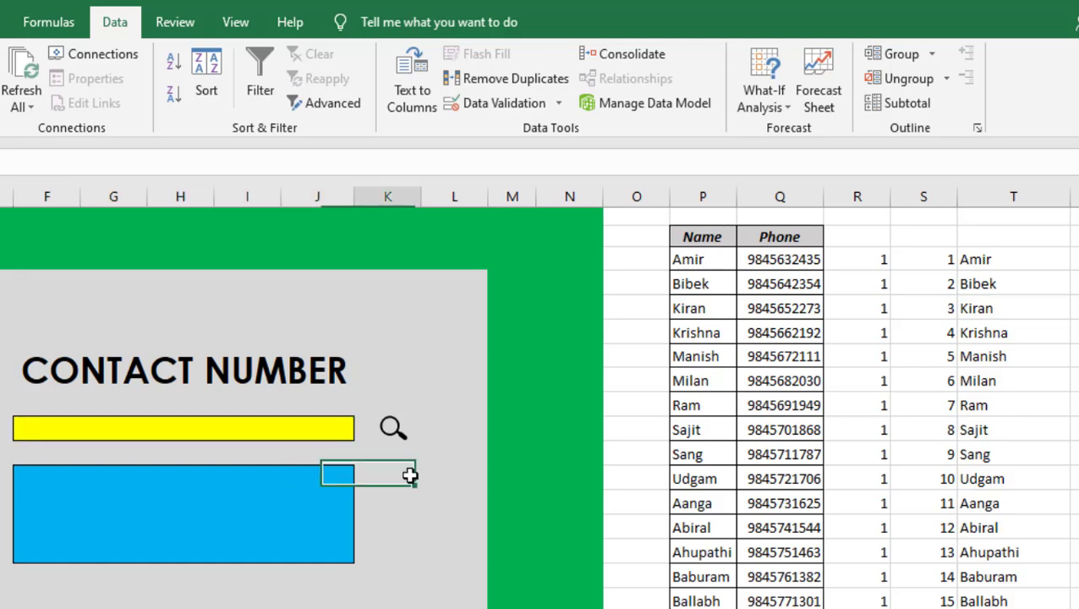
pyautogui.click(279, 434)
pyautogui.click(363, 432)
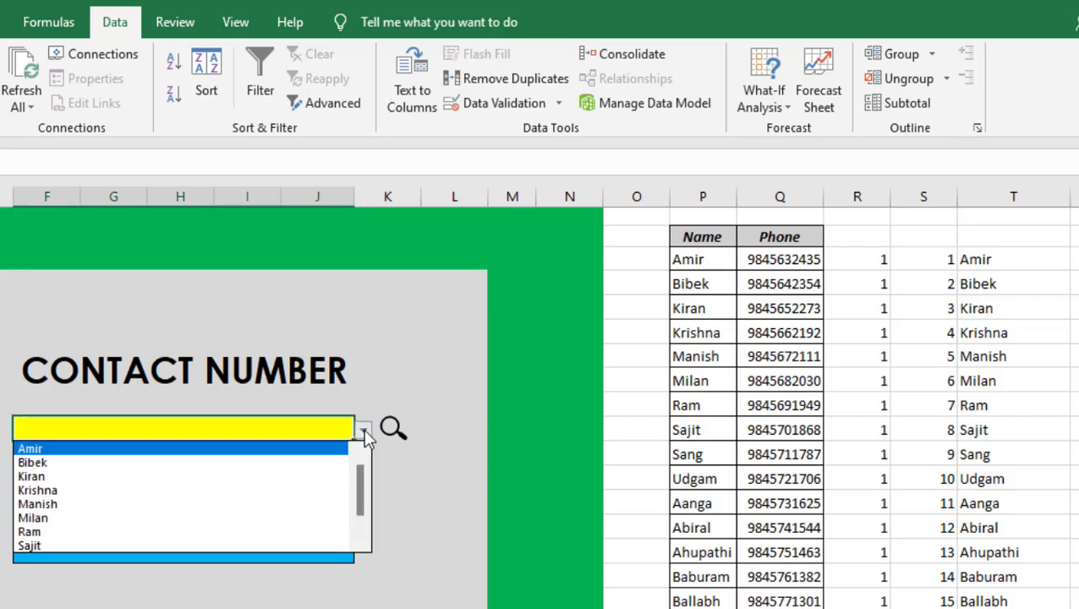
pyautogui.scroll(-2, 360, 487)
pyautogui.scroll(2, 360, 533)
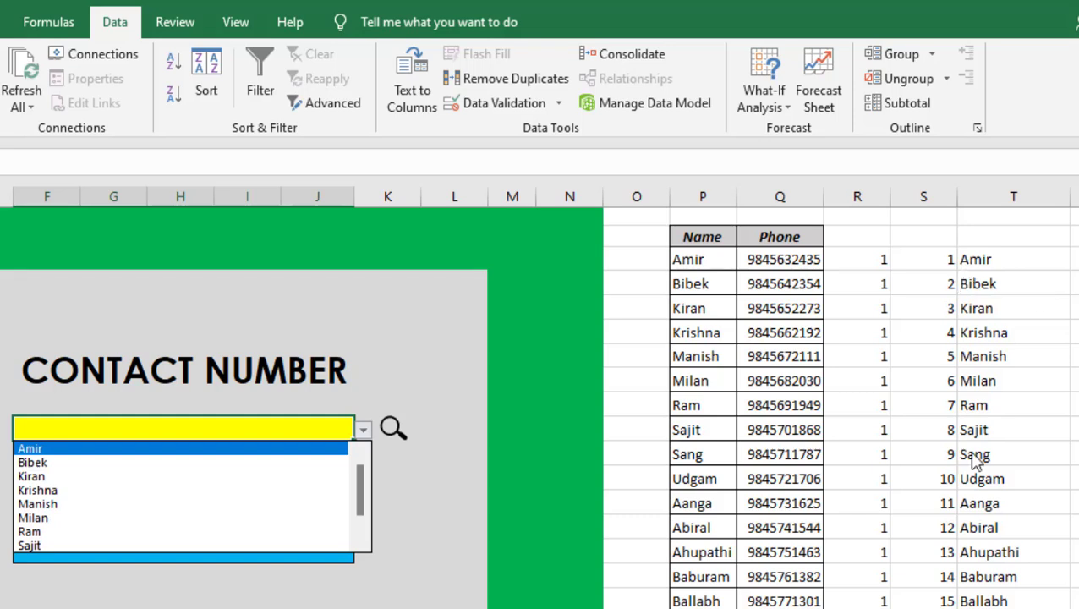
# Test the search by entering the contact name from P9 in the yellow cell and picking the second match from its drop-down.
pyautogui.click(236, 428)
pyautogui.write('ram')
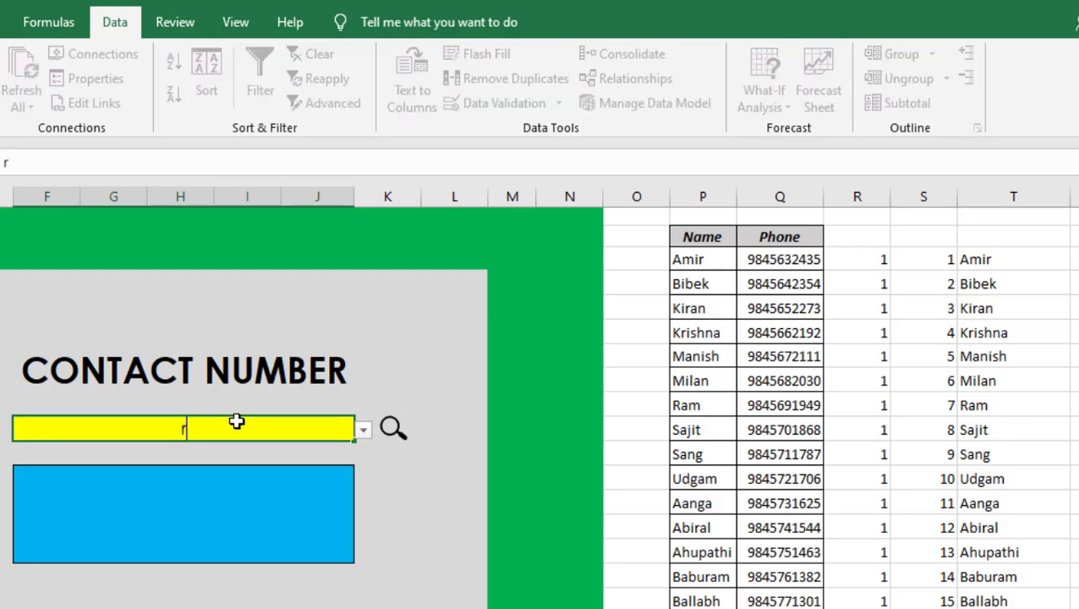
pyautogui.click(365, 433)
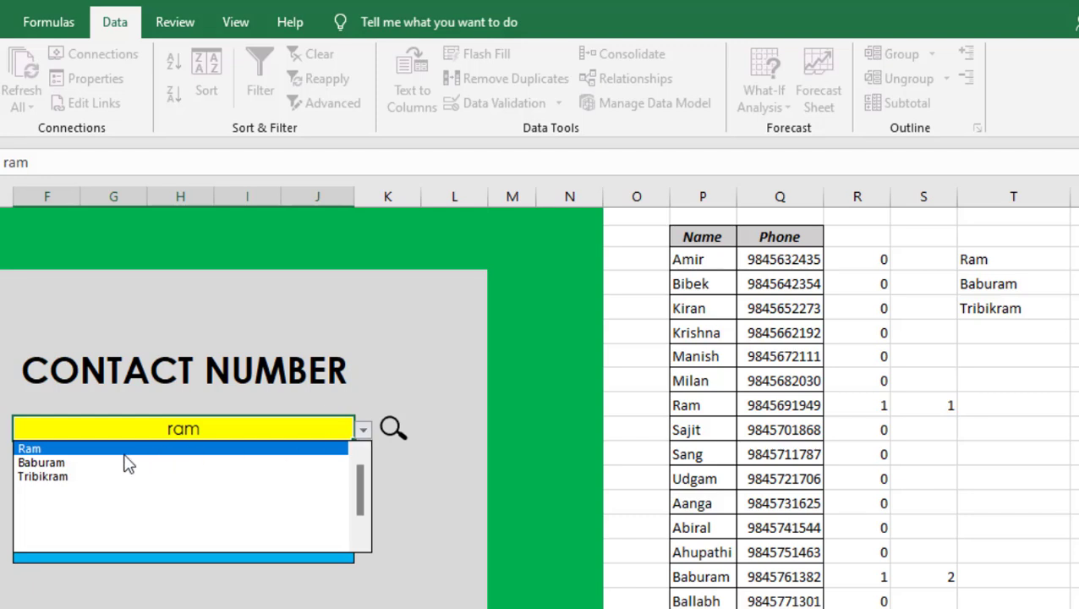
pyautogui.click(72, 463)
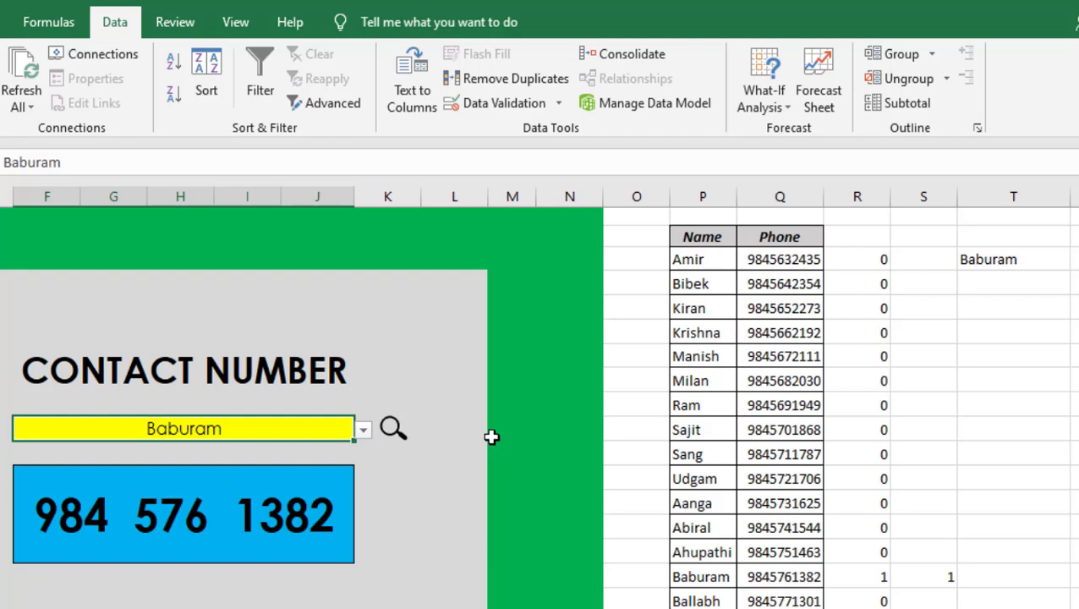
# Hide columns P through X containing the contact list and helper formulas, and clear the yellow search cell.
pyautogui.click(620, 361)
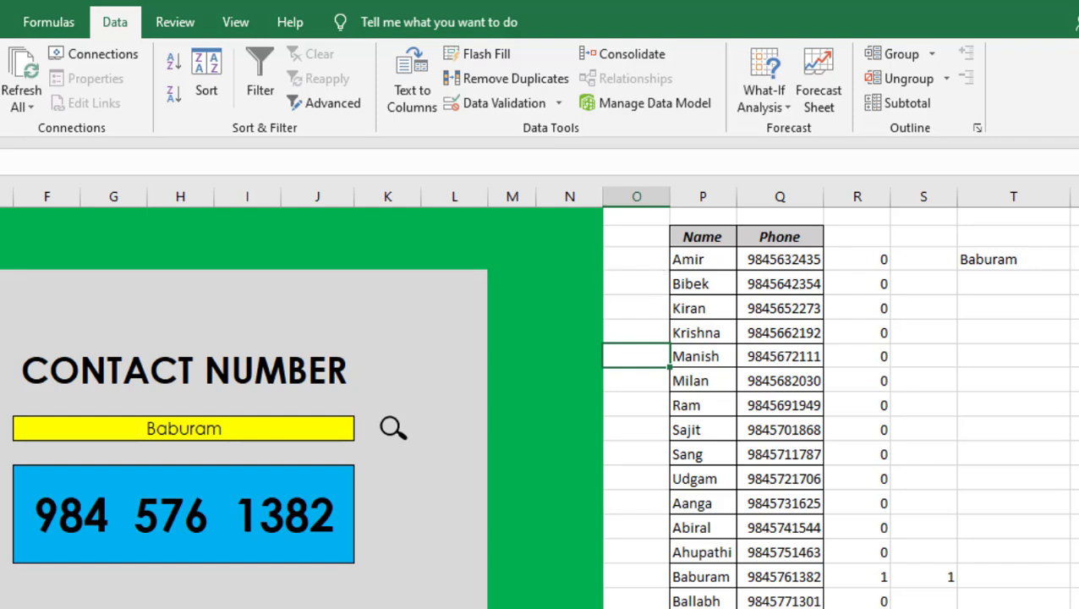
pyautogui.click(636, 286)
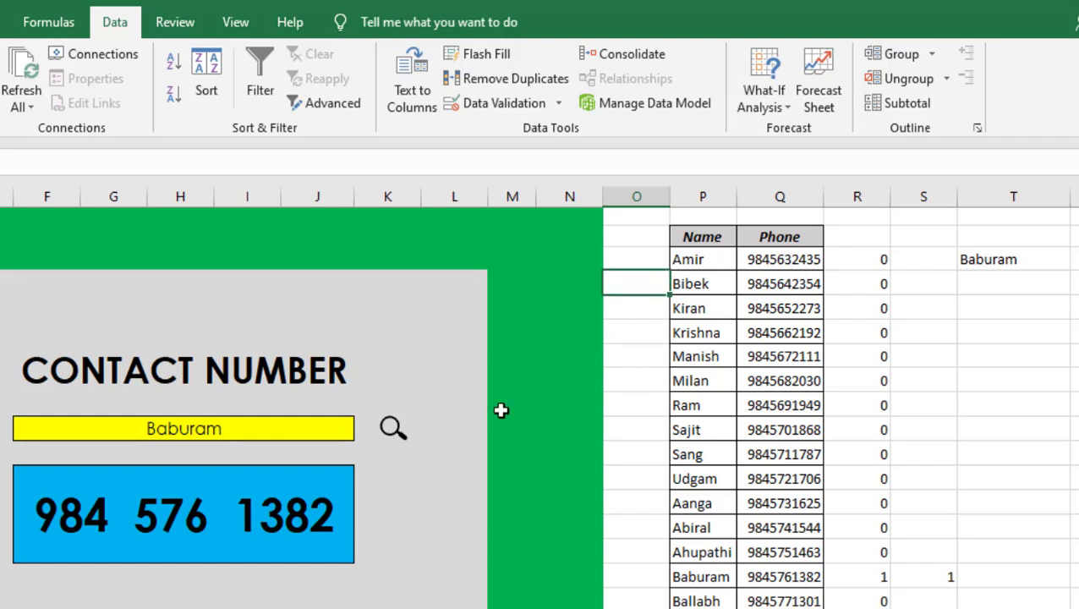
pyautogui.click(230, 423)
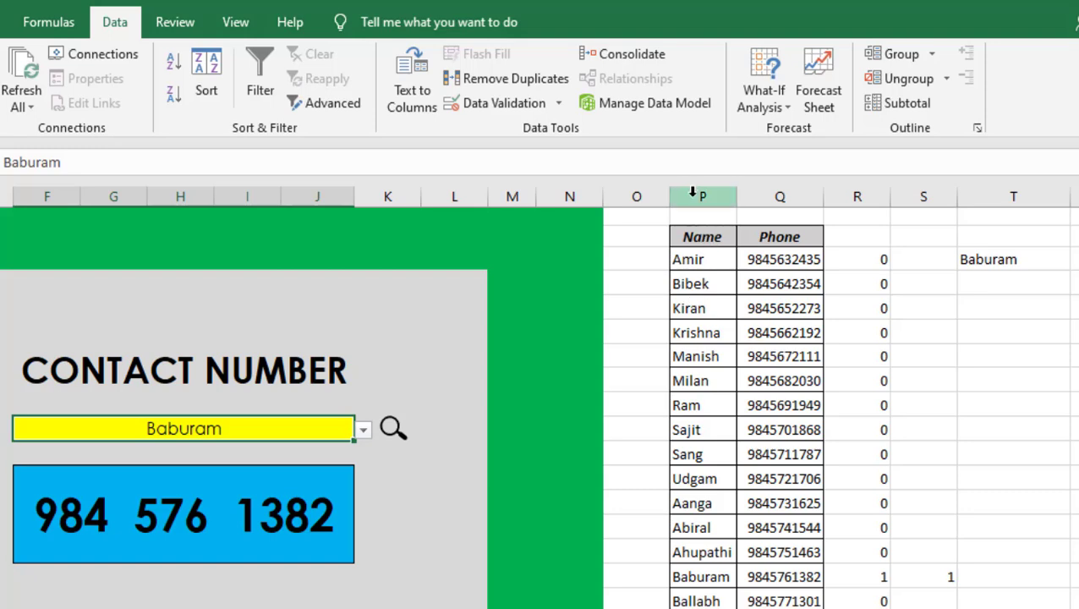
pyautogui.moveTo(684, 190); pyautogui.dragTo(1043, 196)
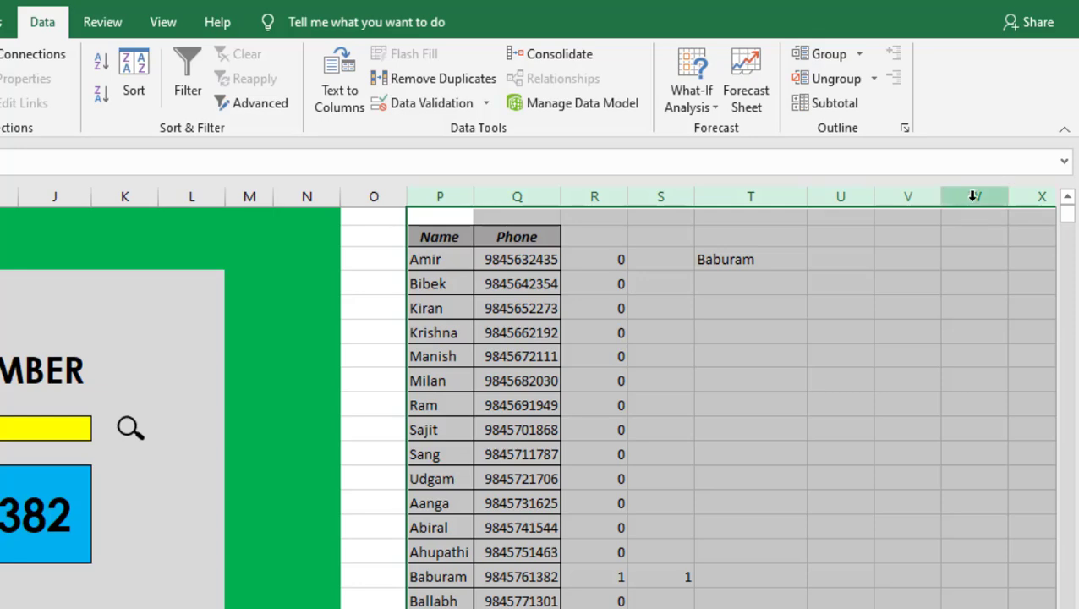
pyautogui.rightClick(973, 196)
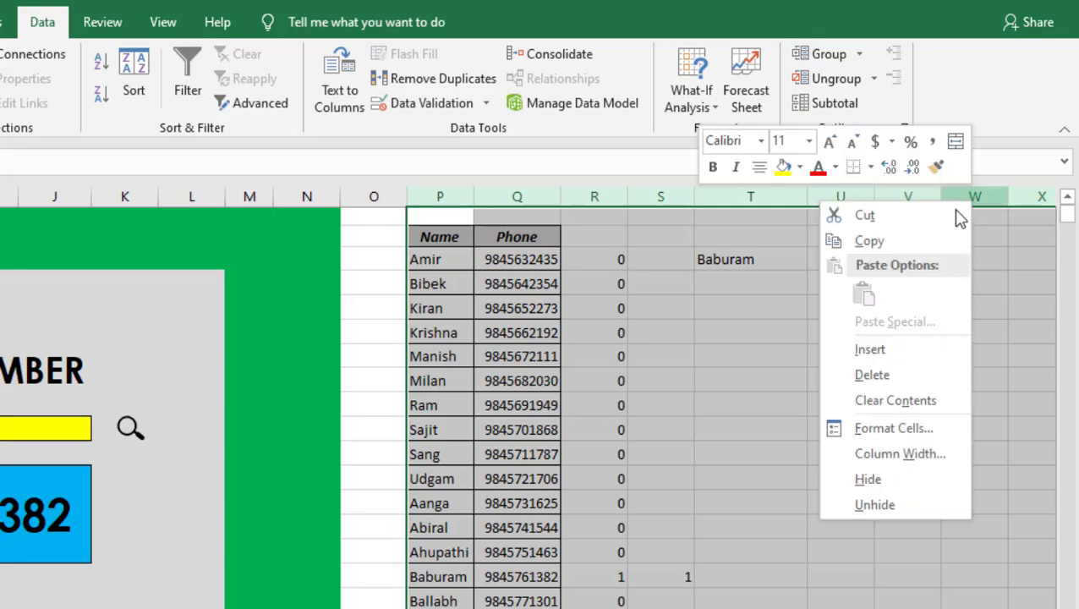
pyautogui.click(864, 480)
pyautogui.click(46, 428)
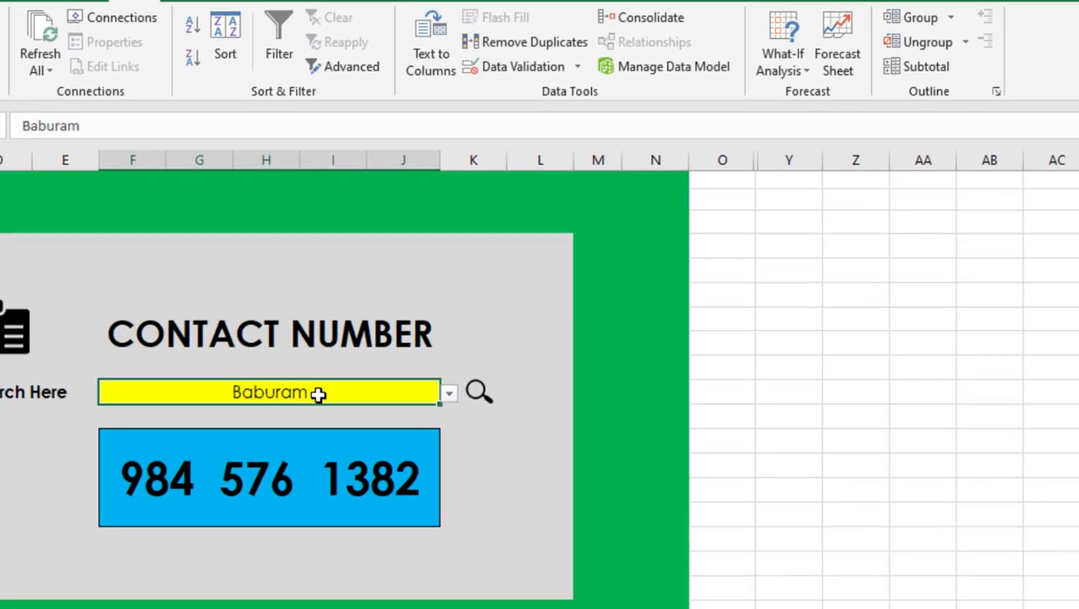
pyautogui.press('Delete')
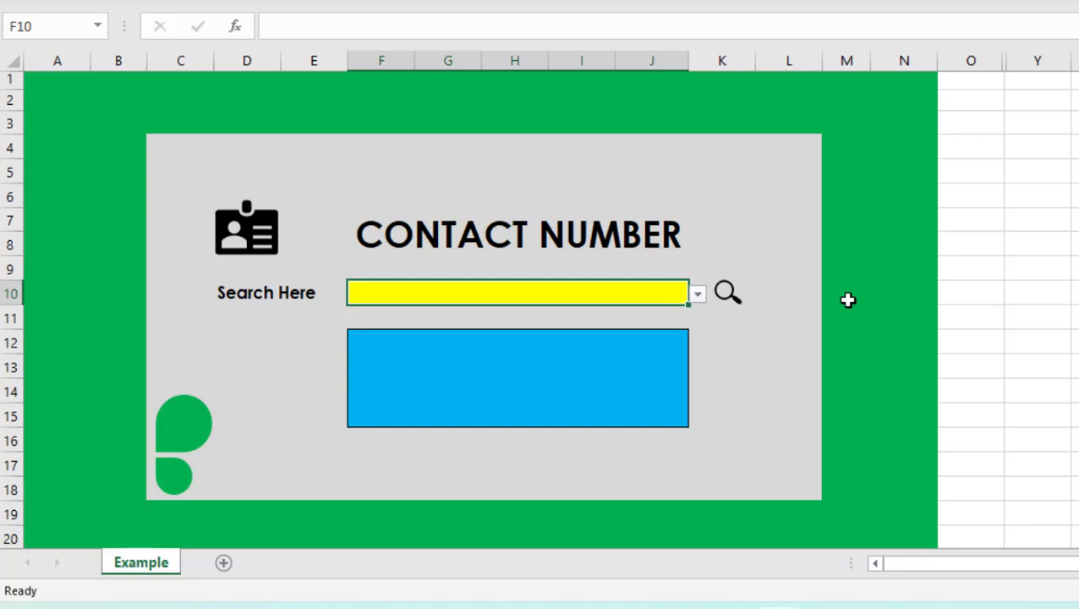